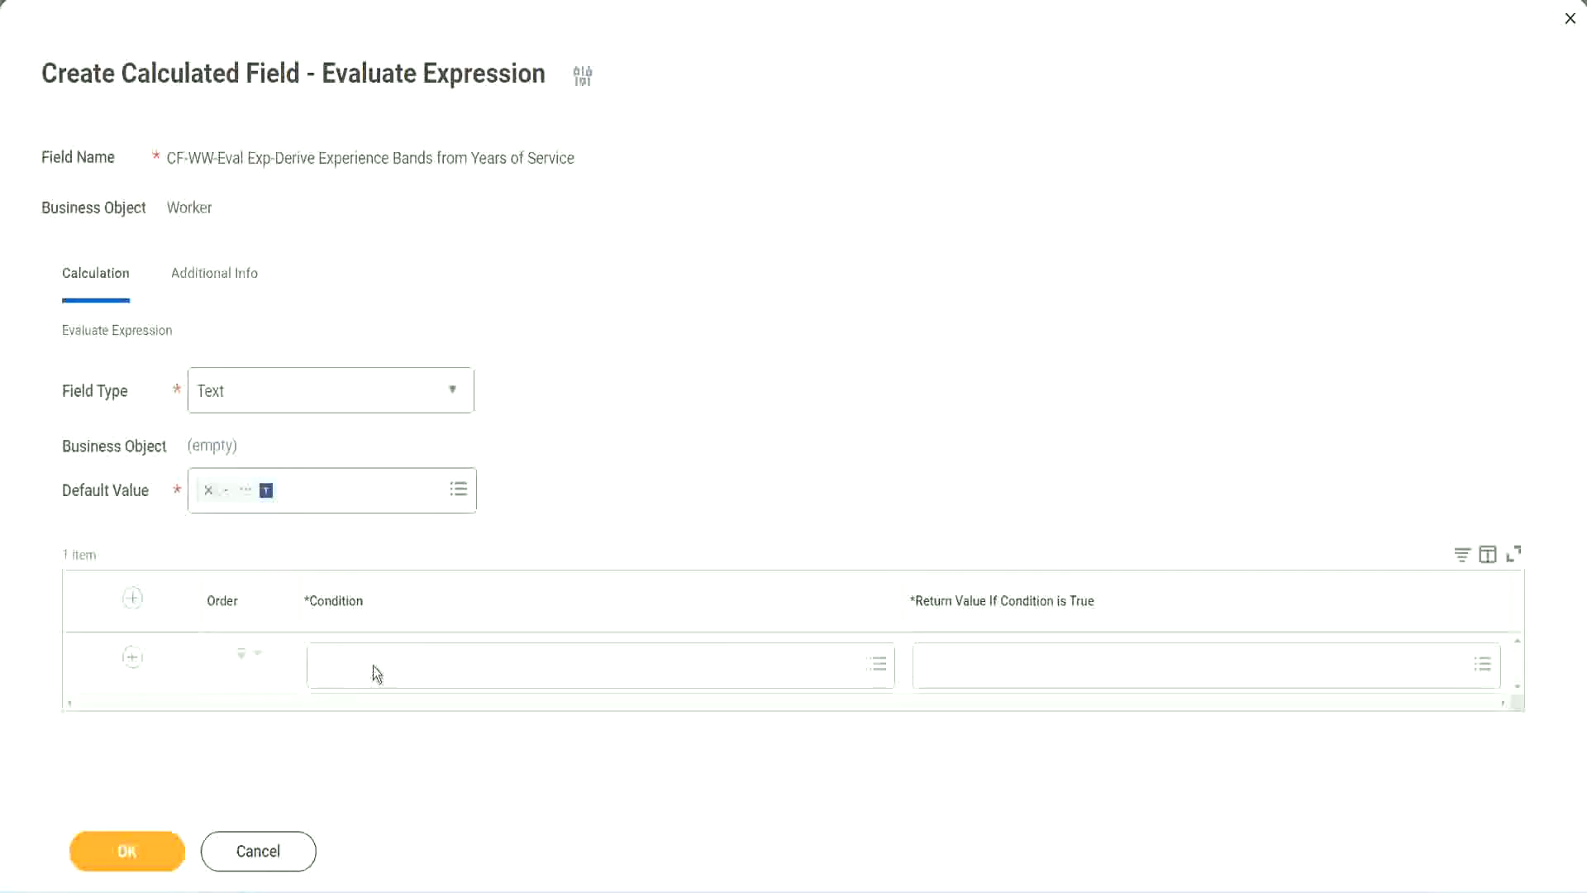
# Copy the Field 1 name from the Notepad++ notes and set the first condition to CF-WW-TF-Length of Service between 0 and 7 years
pyautogui.click(373, 666)
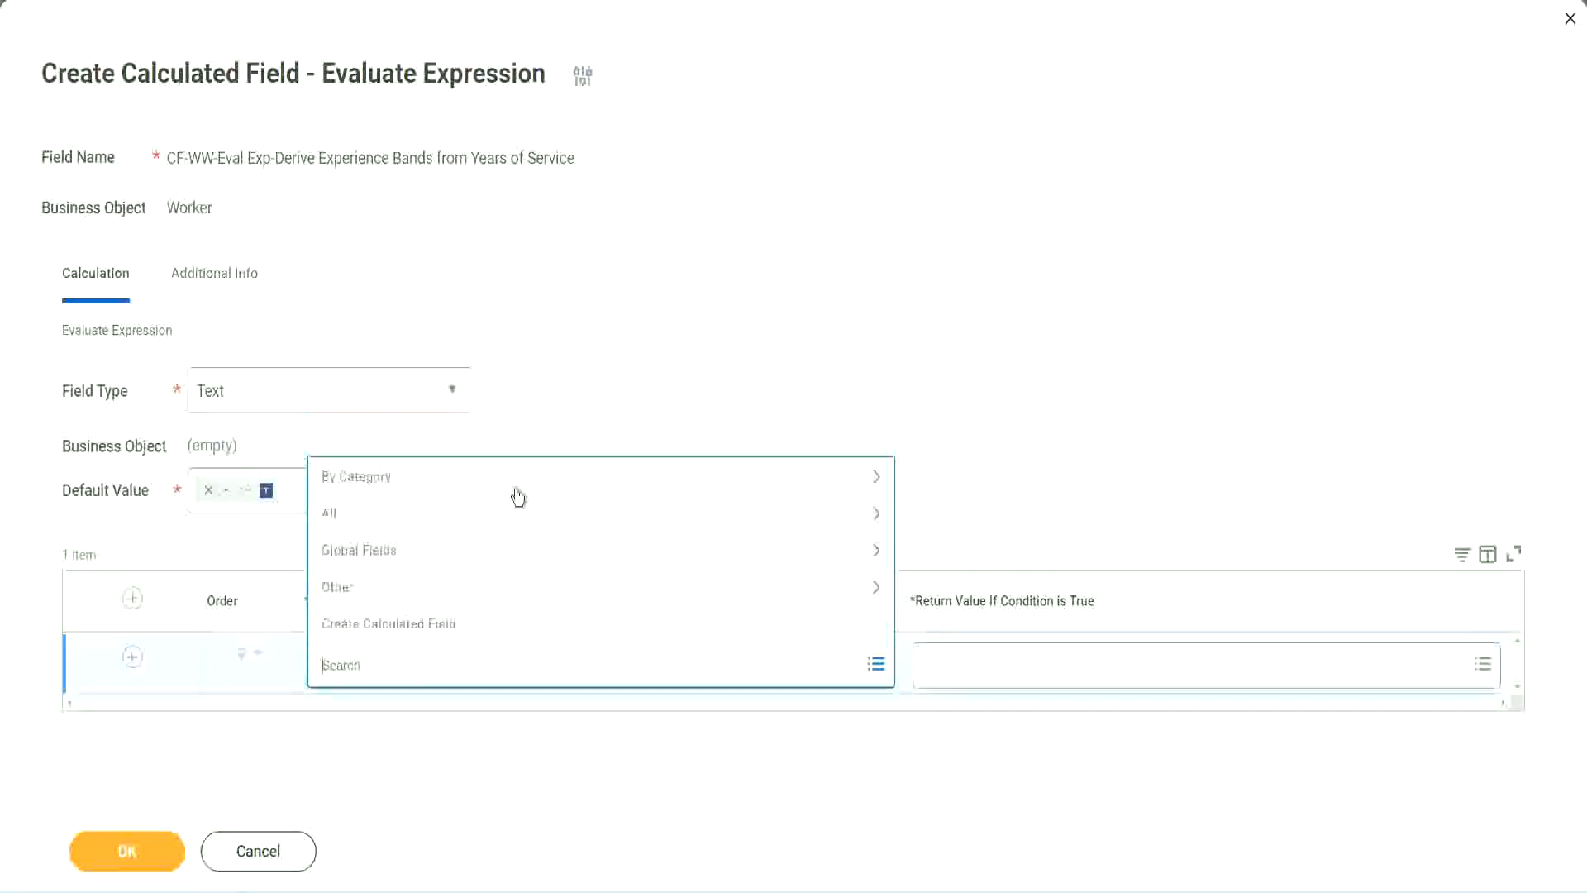
pyautogui.click(607, 367)
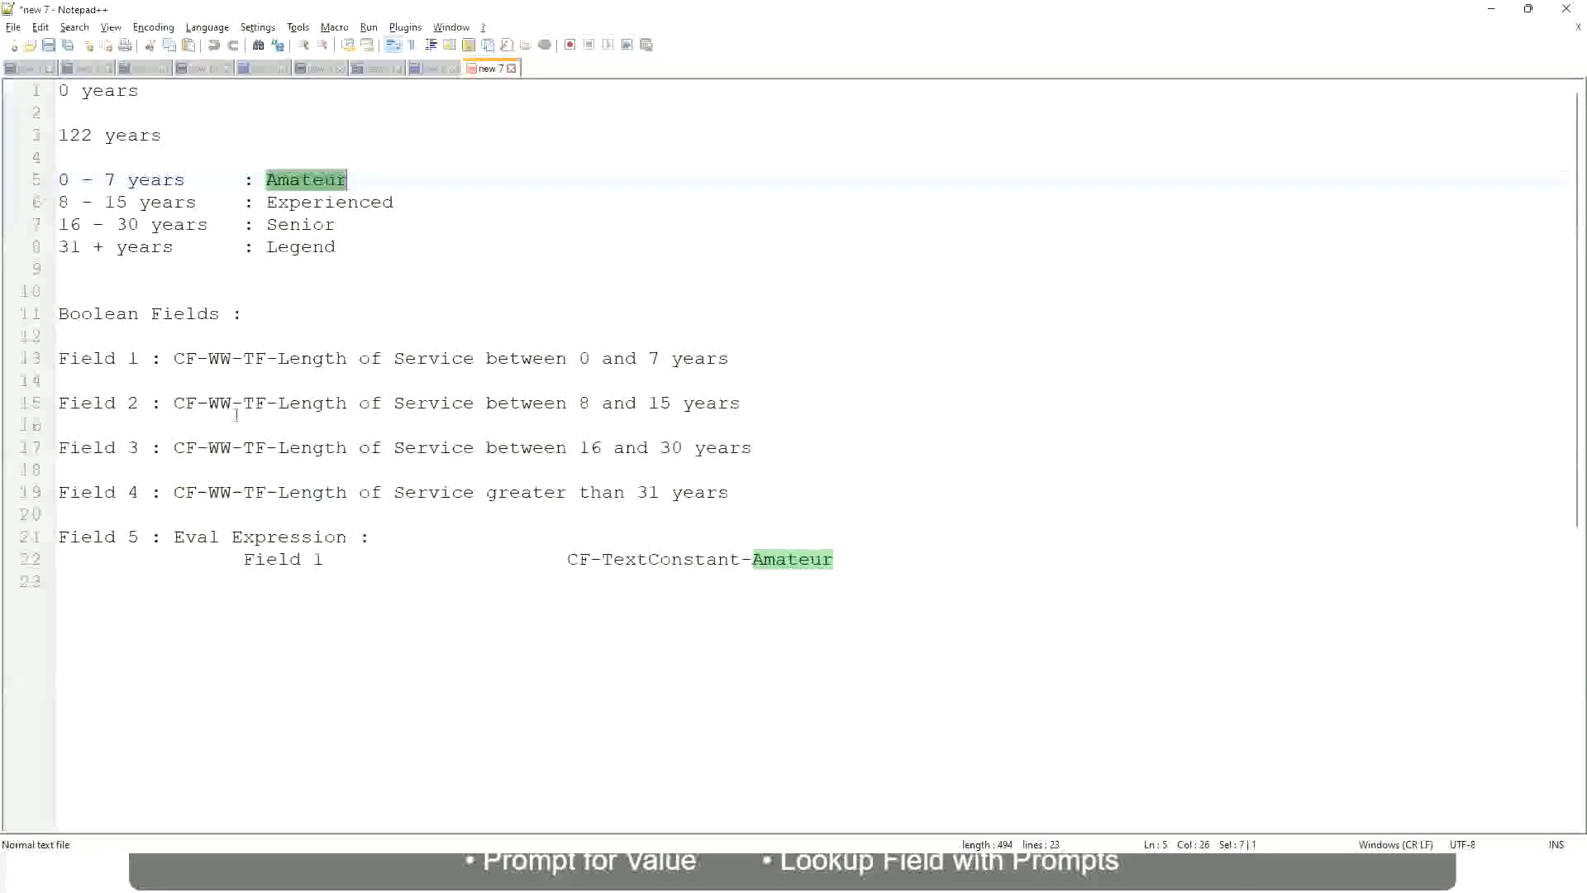
pyautogui.moveTo(175, 357); pyautogui.dragTo(731, 364)
pyautogui.hotkey('ctrl', 'c')
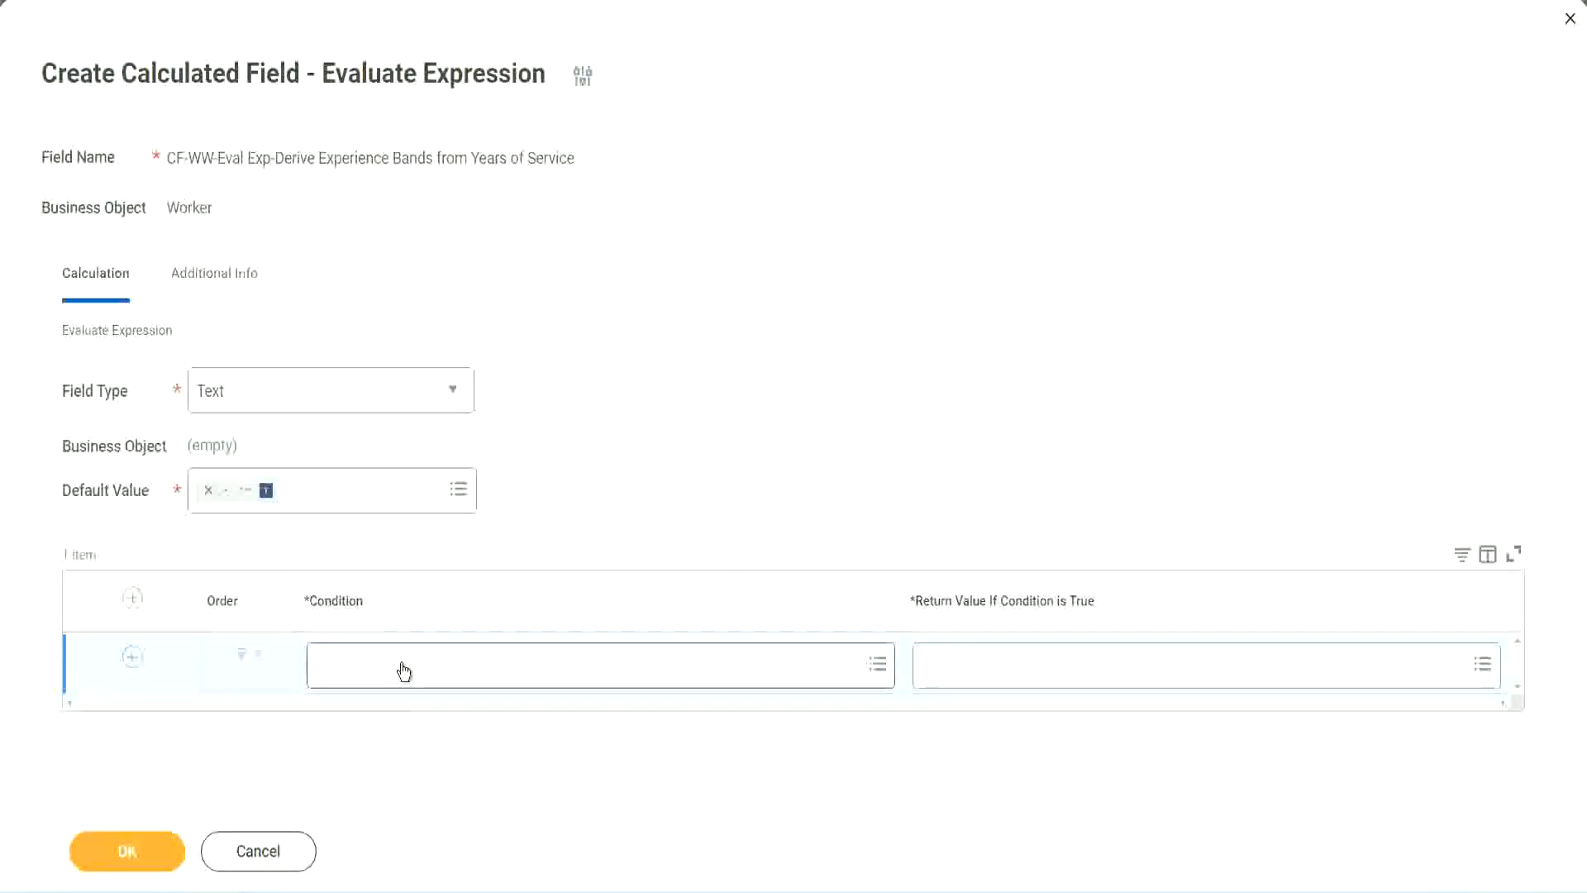
pyautogui.click(404, 671)
pyautogui.hotkey('ctrl', 'v')
pyautogui.press('Return')
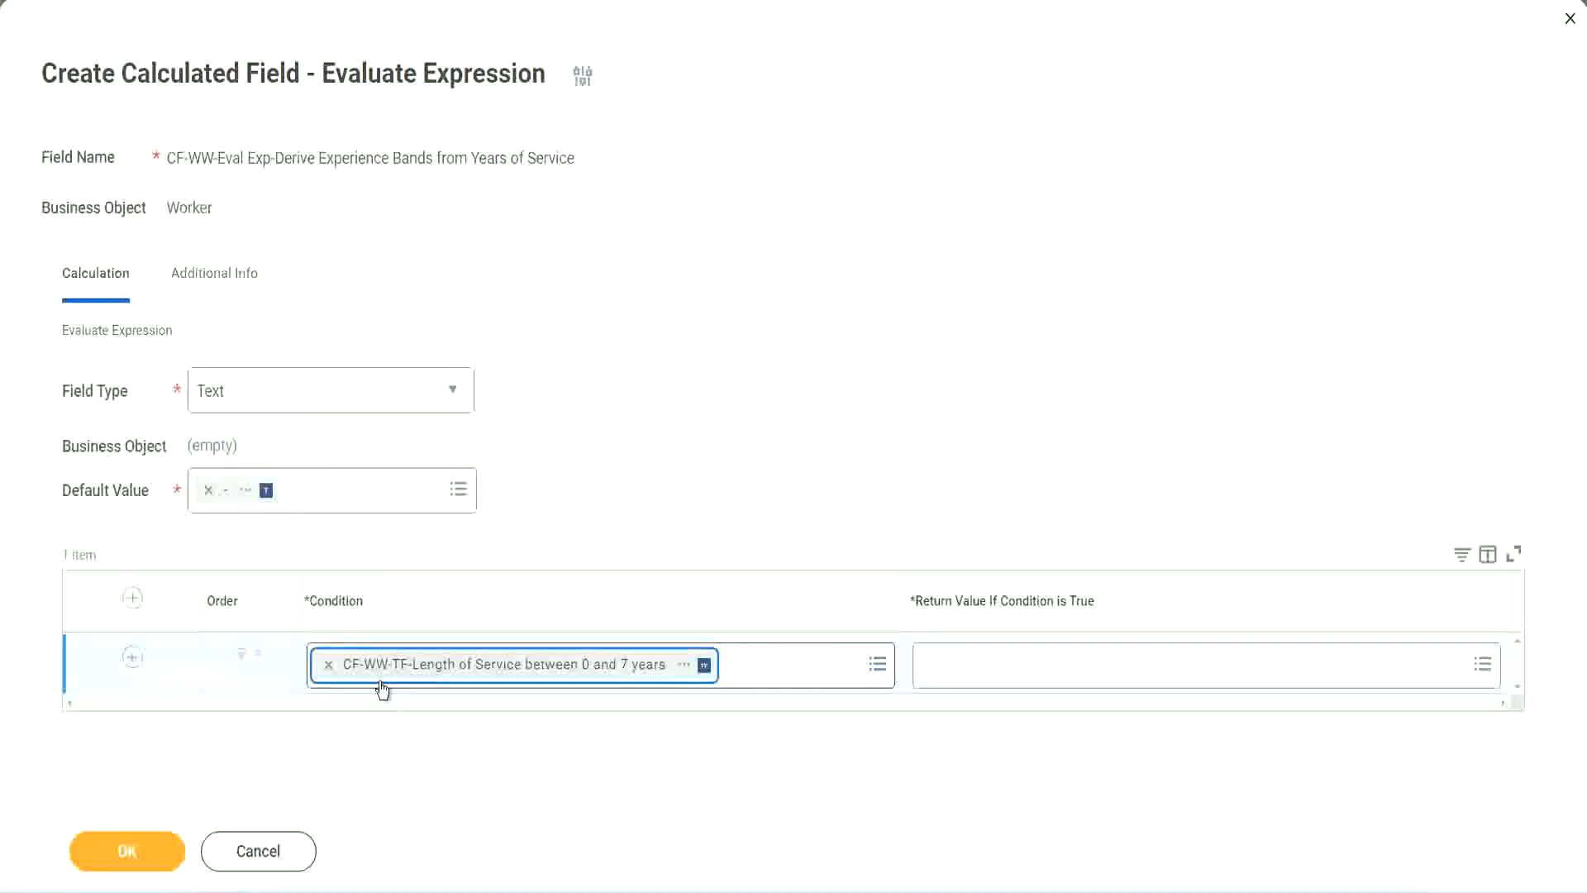
pyautogui.click(733, 460)
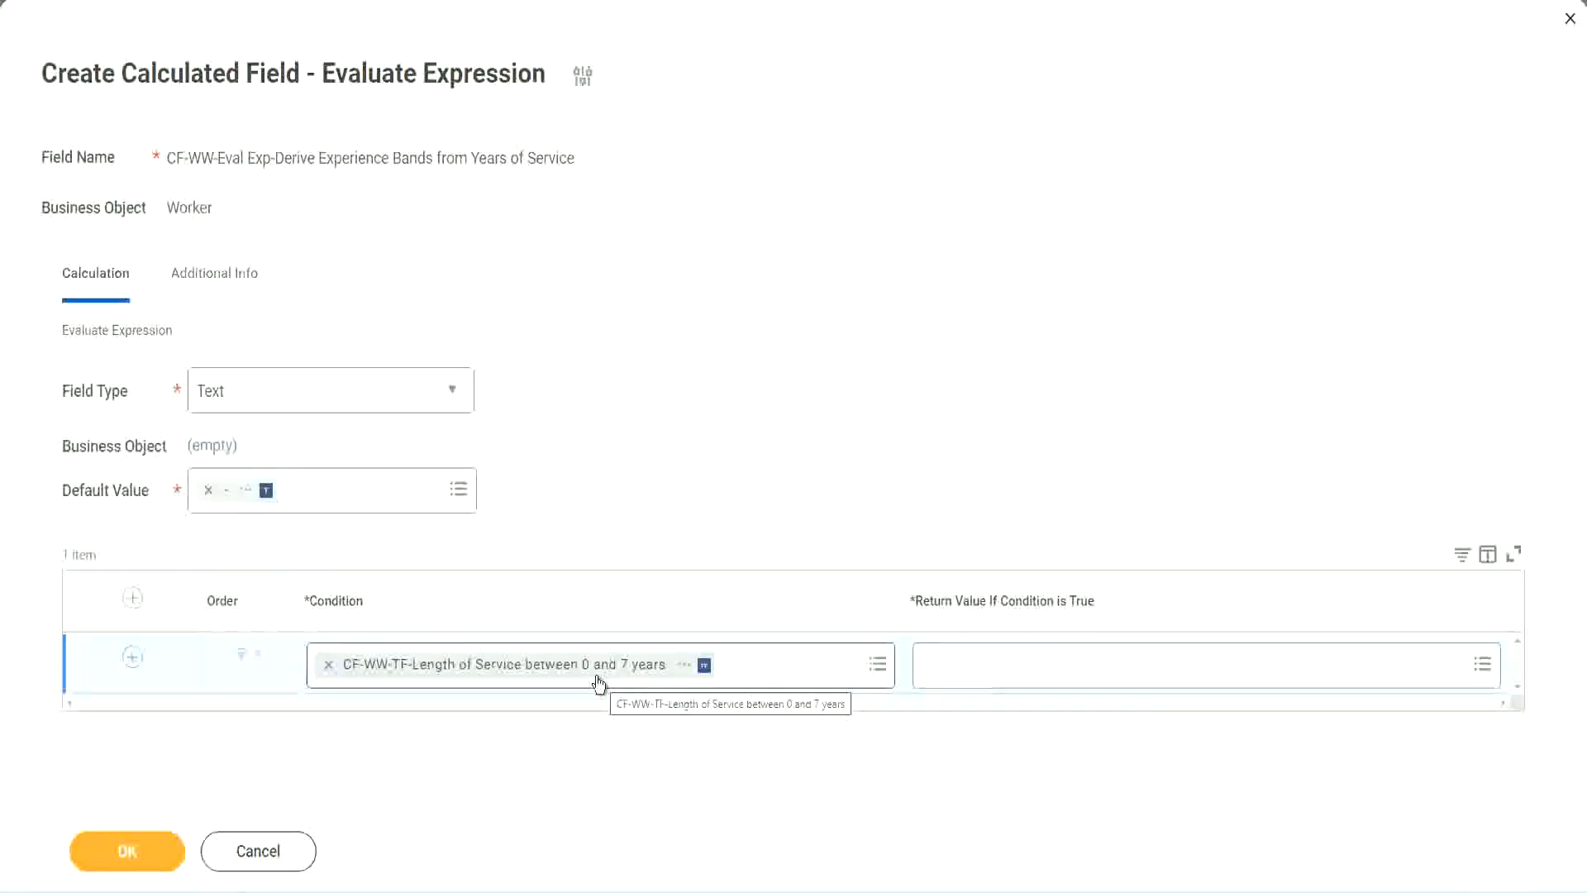
pyautogui.click(1033, 678)
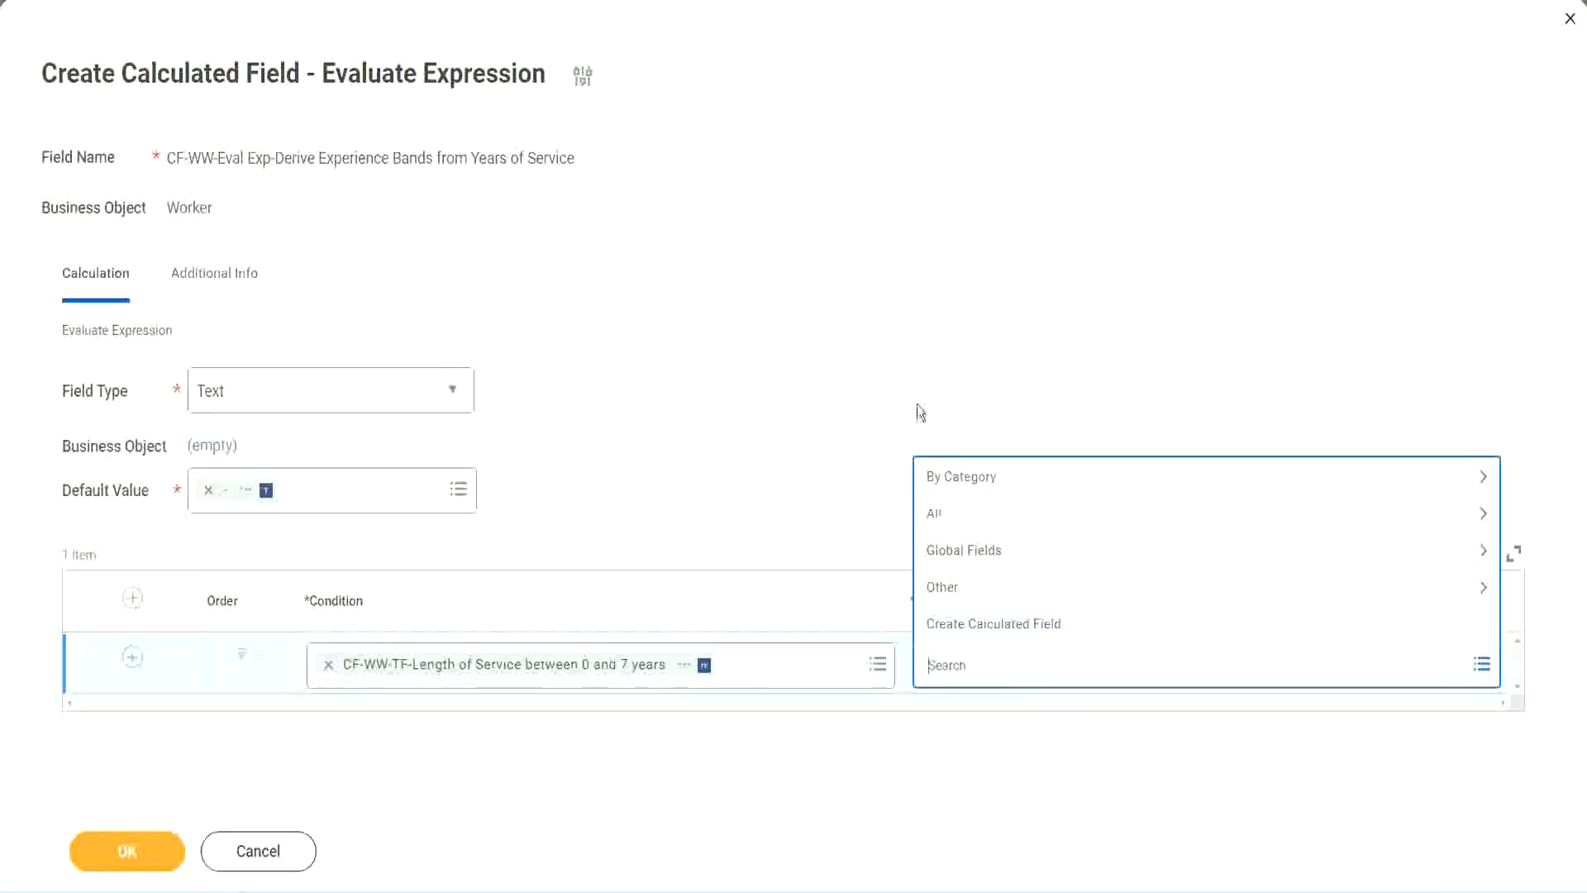
pyautogui.click(954, 666)
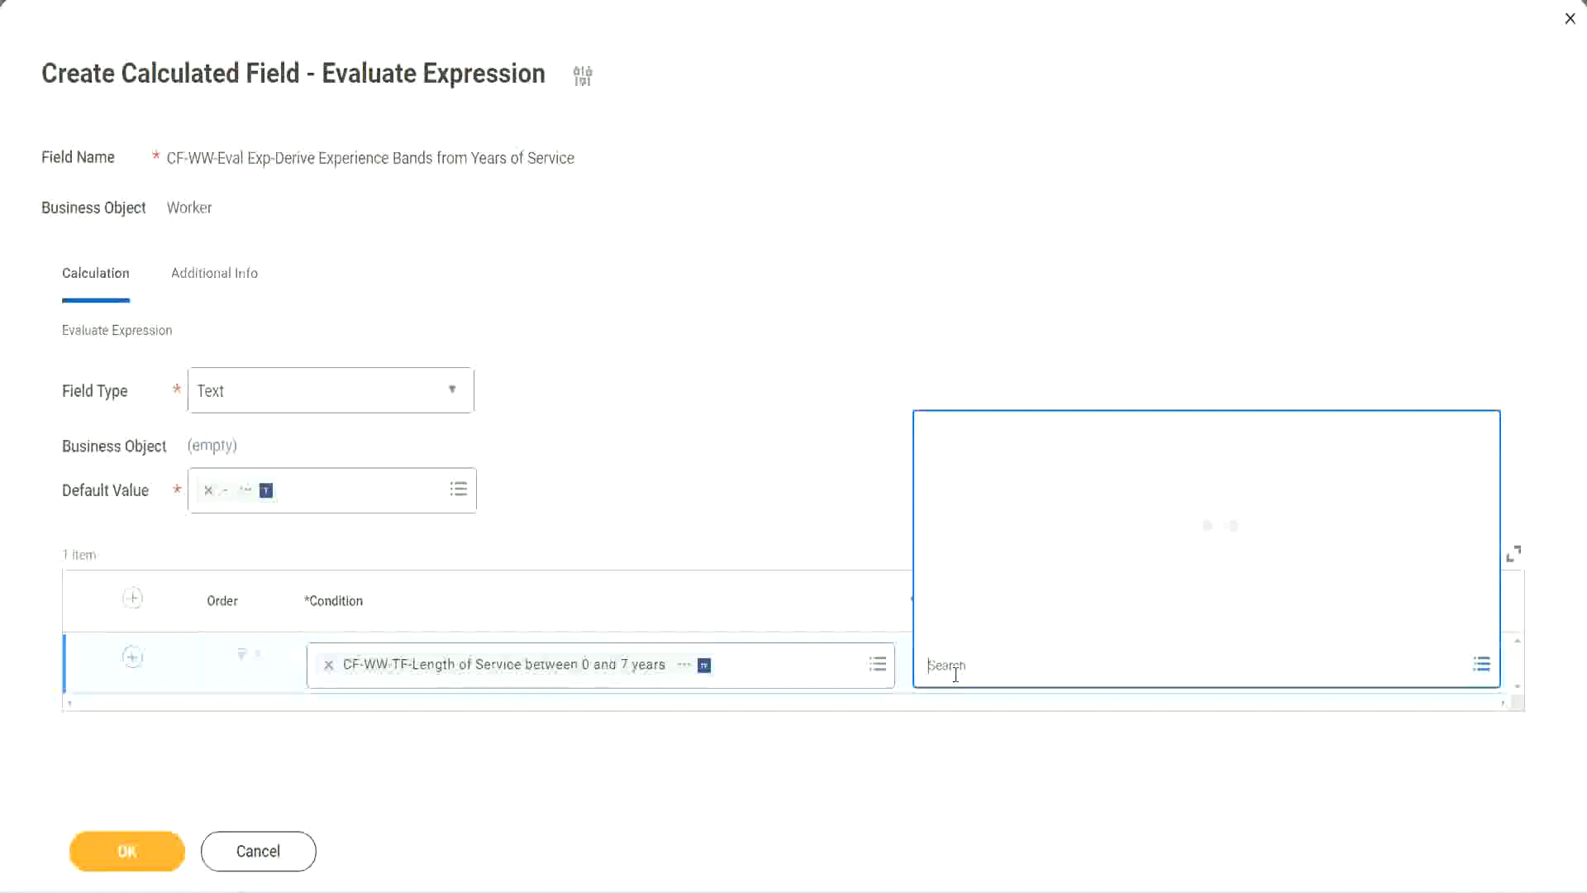
pyautogui.write('Amaterue')
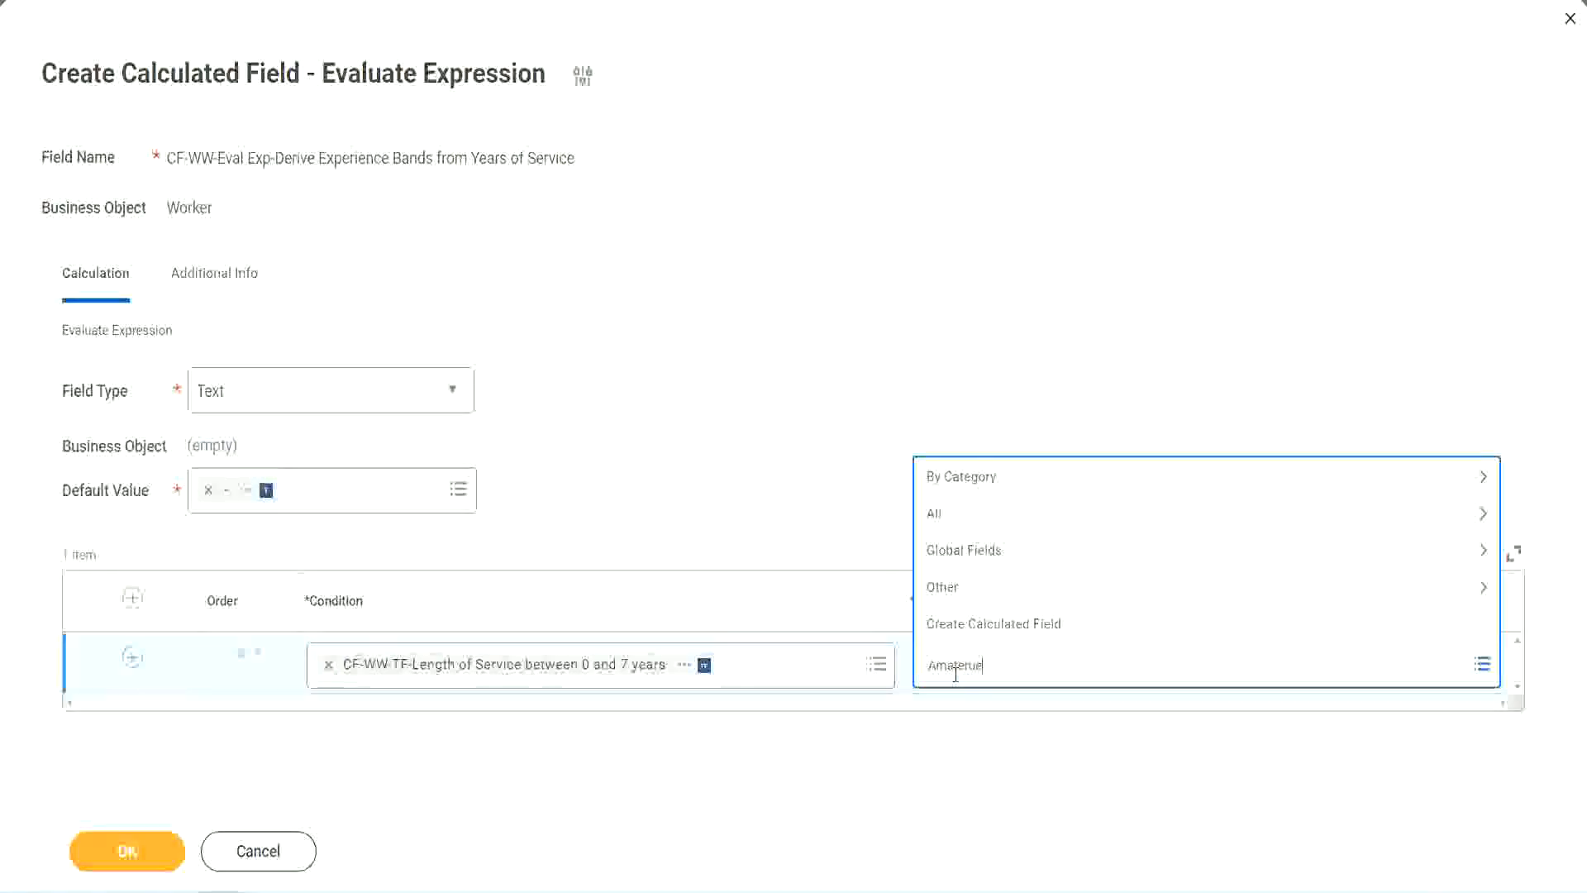
pyautogui.click(801, 481)
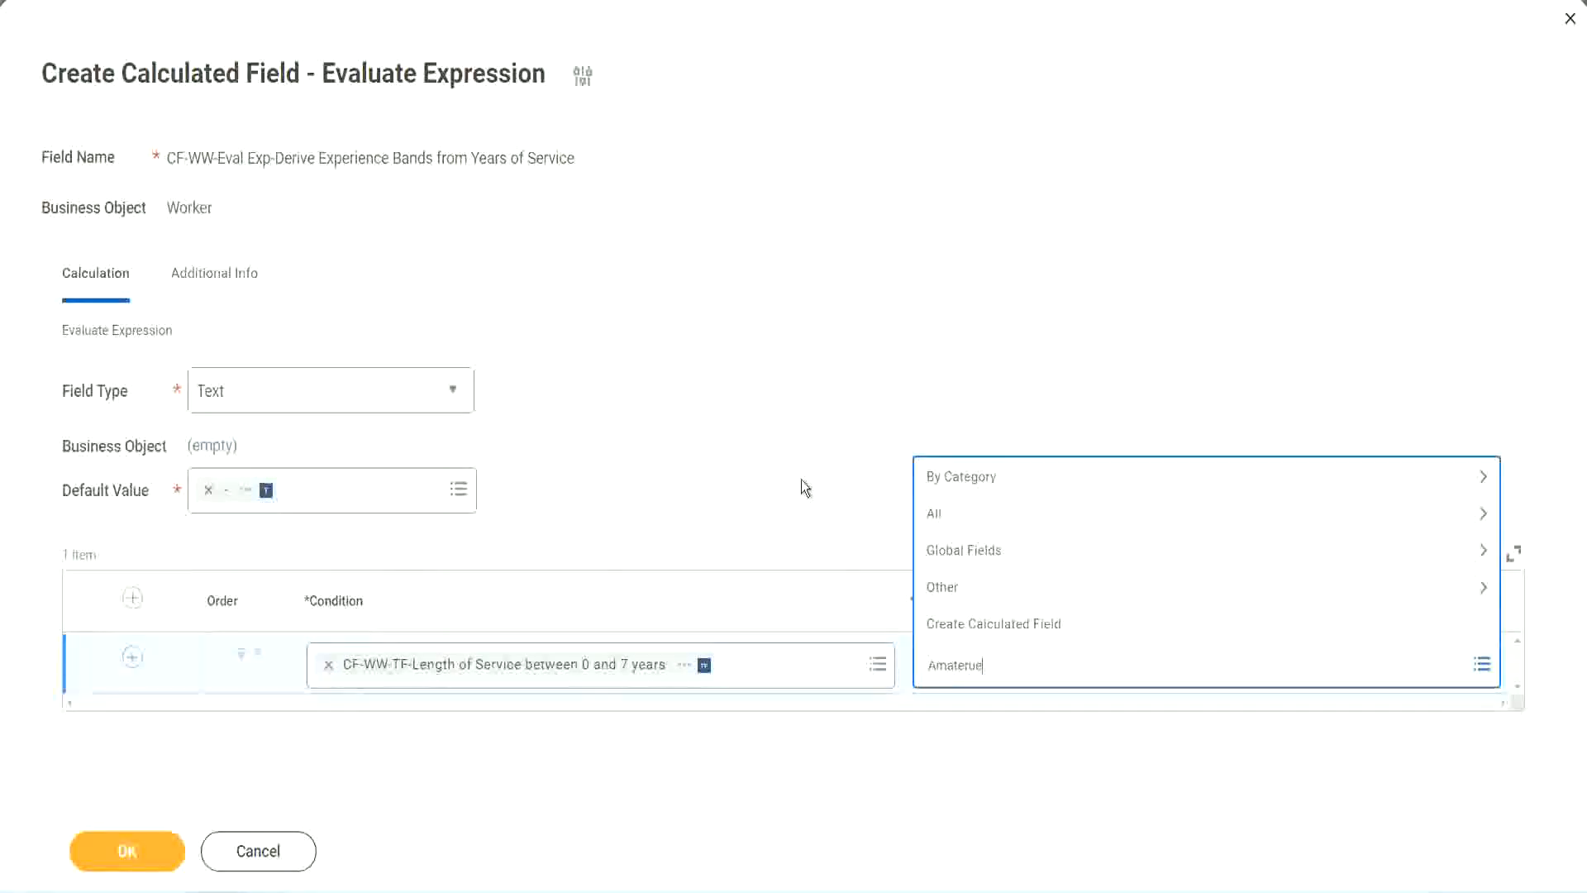
pyautogui.click(1000, 671)
pyautogui.click(801, 482)
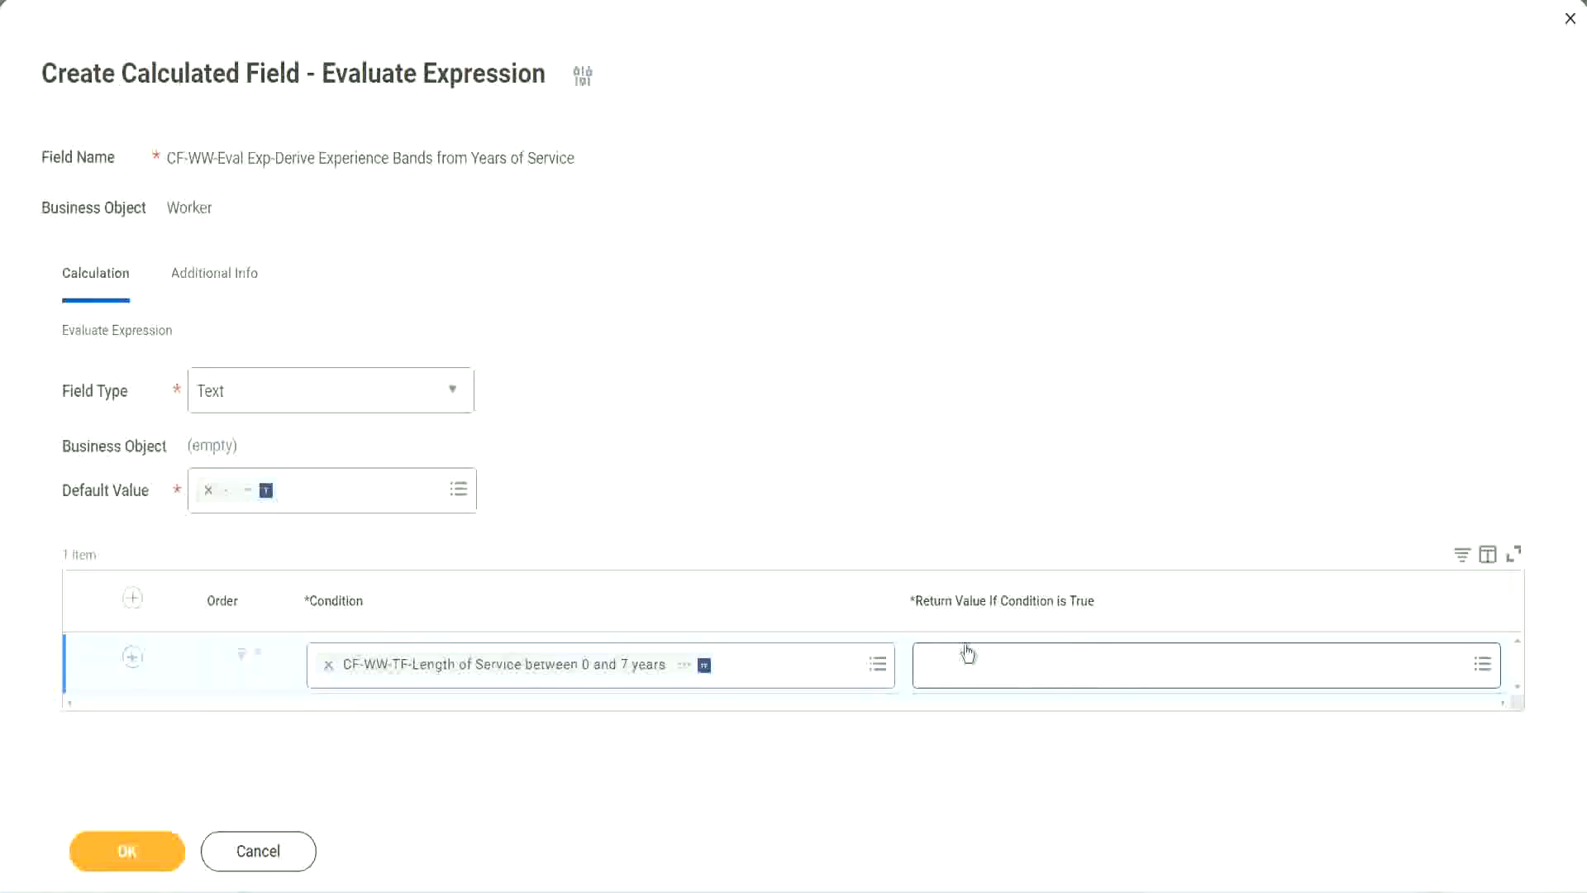
# Create a new calculated field for the first row's return value and name it CF-WW-TC-Amateur
pyautogui.click(1028, 664)
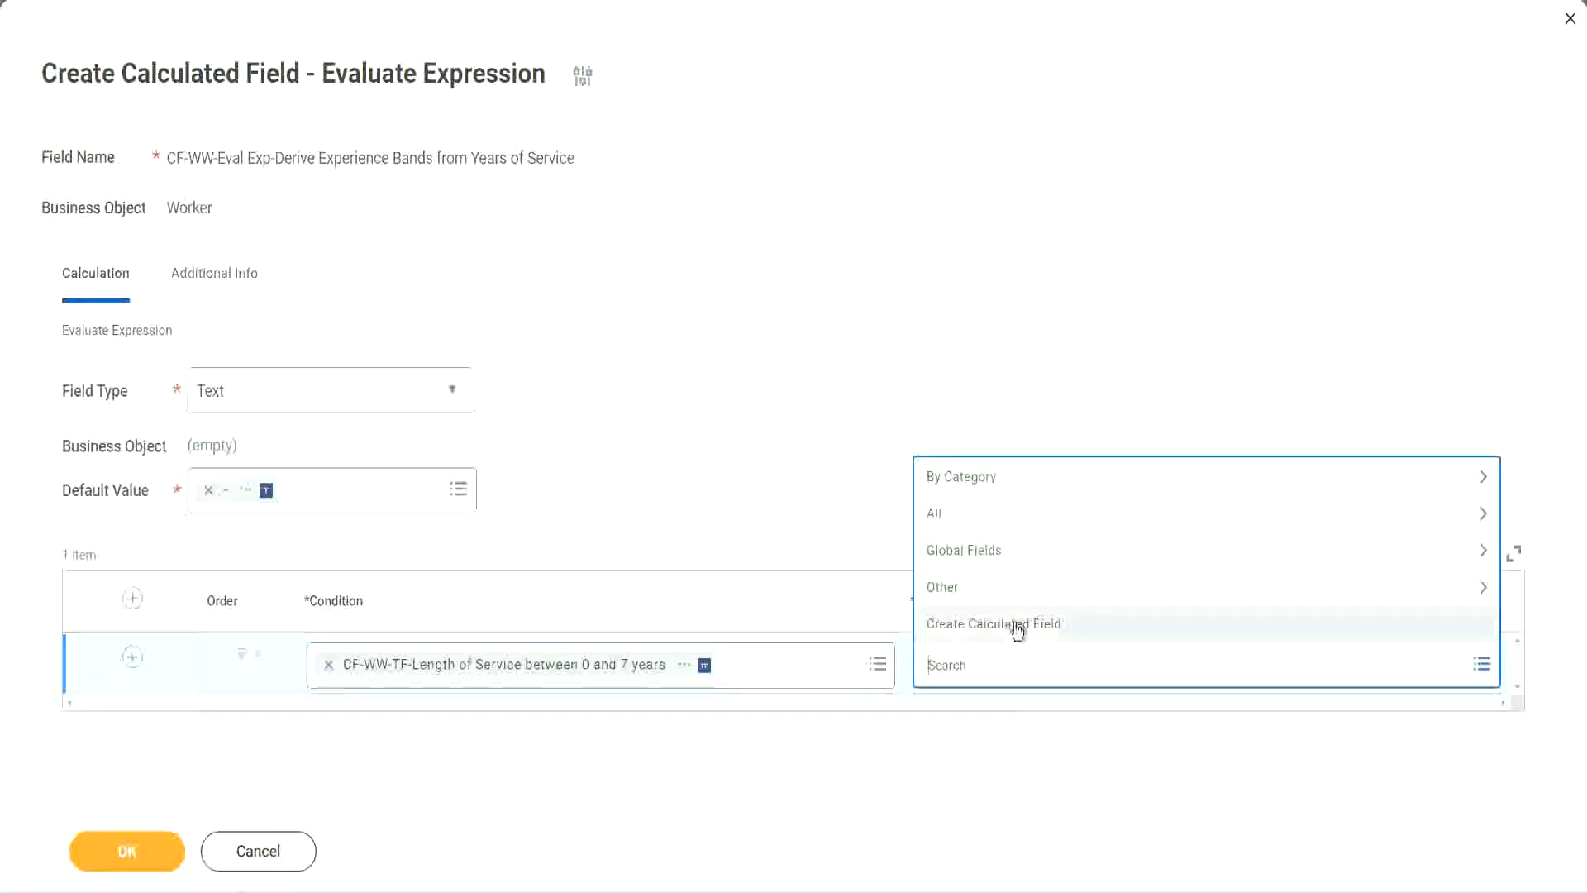
pyautogui.click(1015, 629)
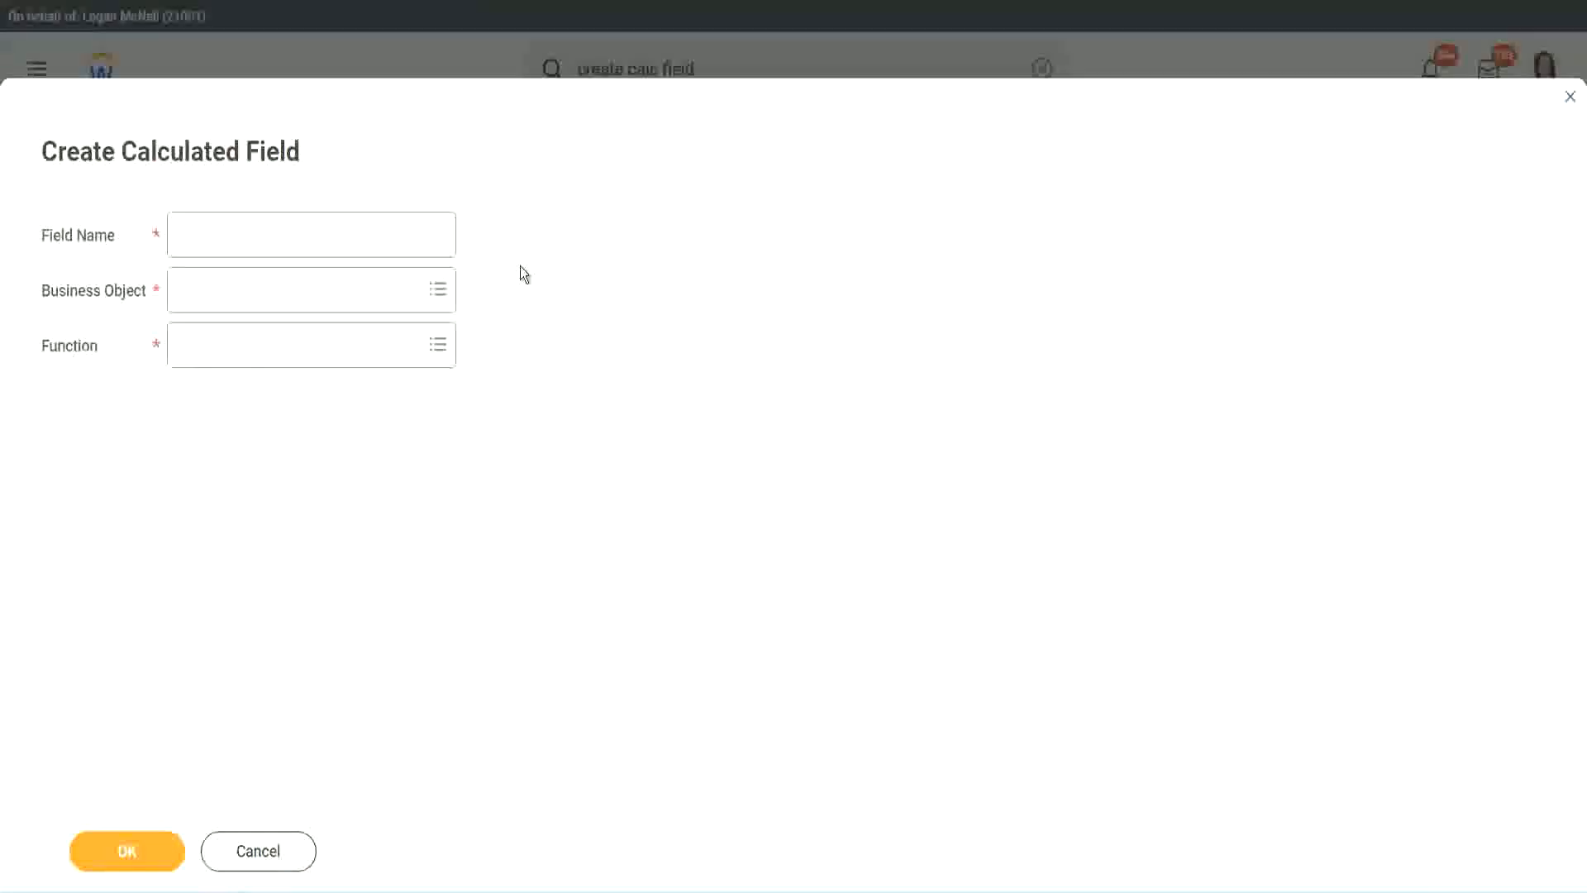
pyautogui.click(195, 236)
pyautogui.write('CF-')
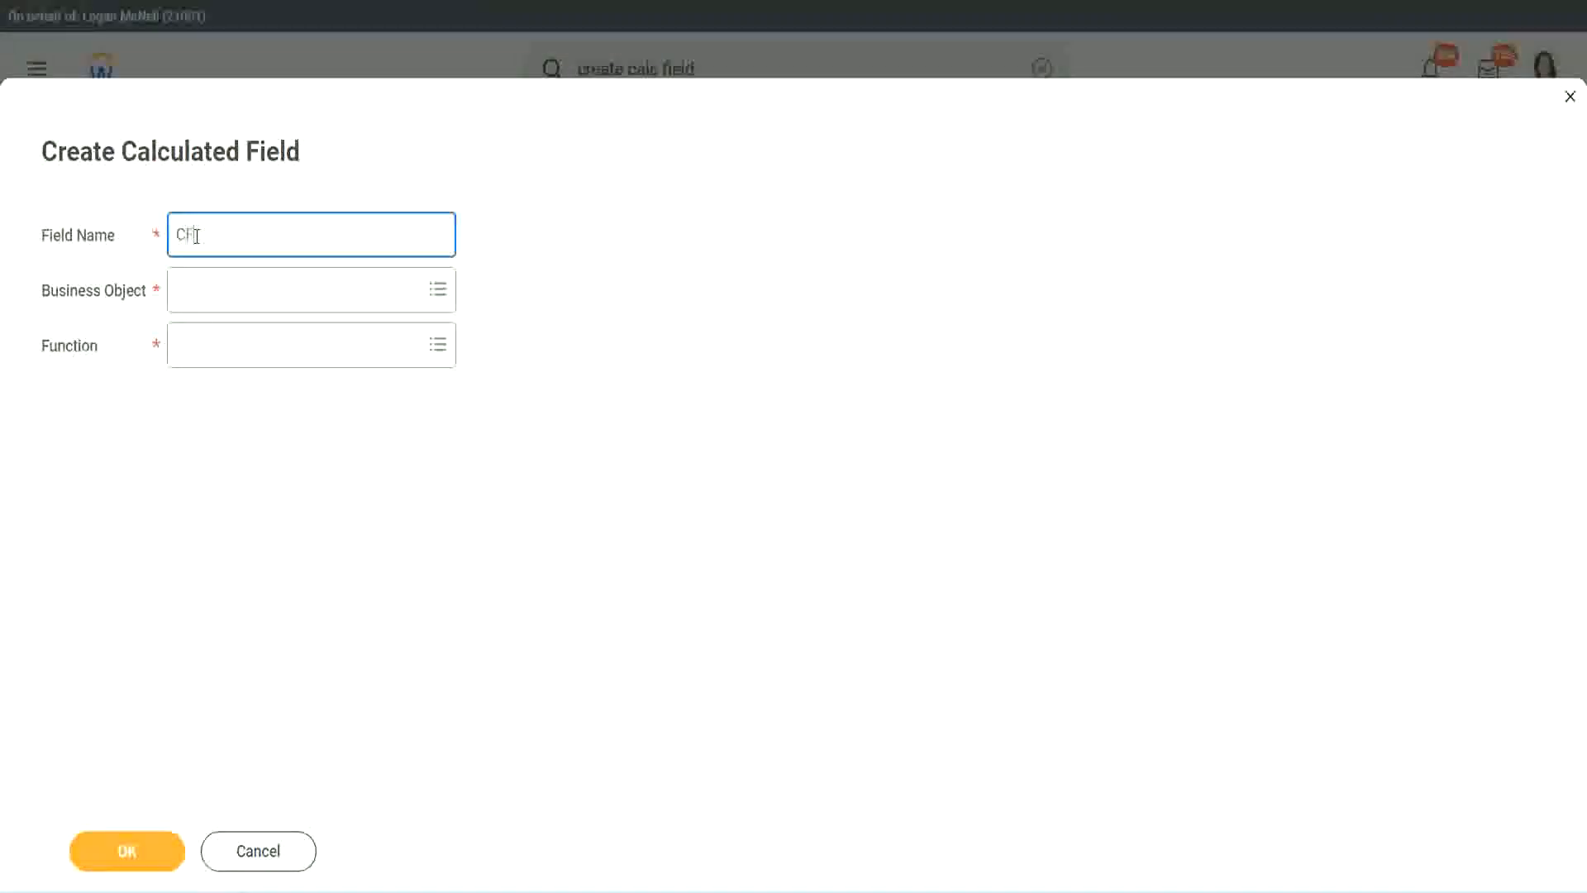
pyautogui.write('TC-Amateur')
pyautogui.click(199, 233)
pyautogui.write('WW')
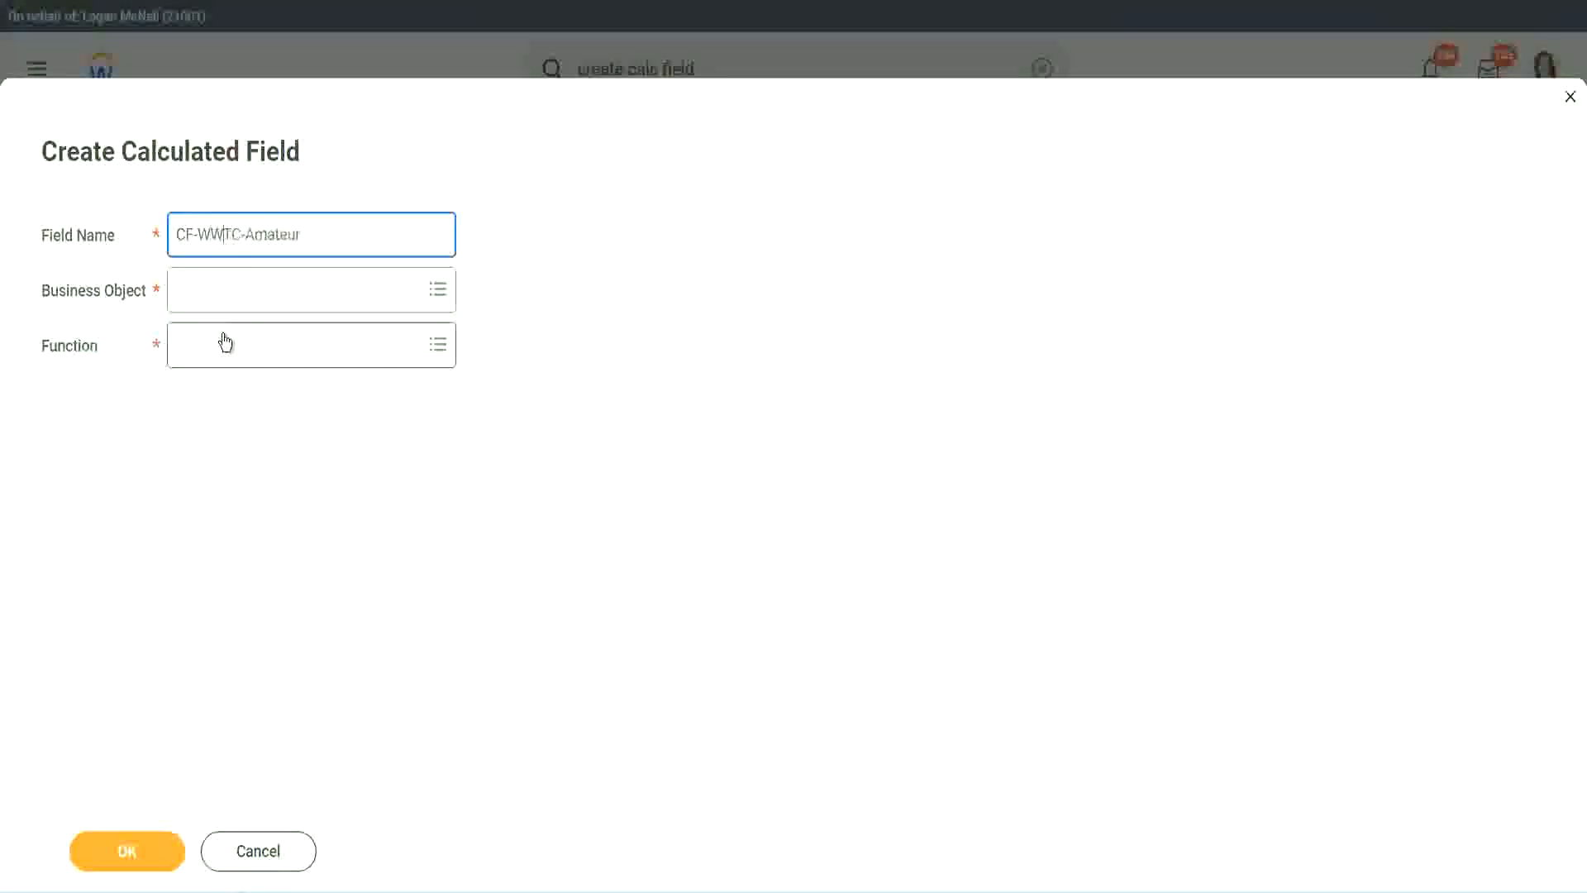
pyautogui.write('-')
# Set the new calculated field's business object to Global
pyautogui.click(225, 291)
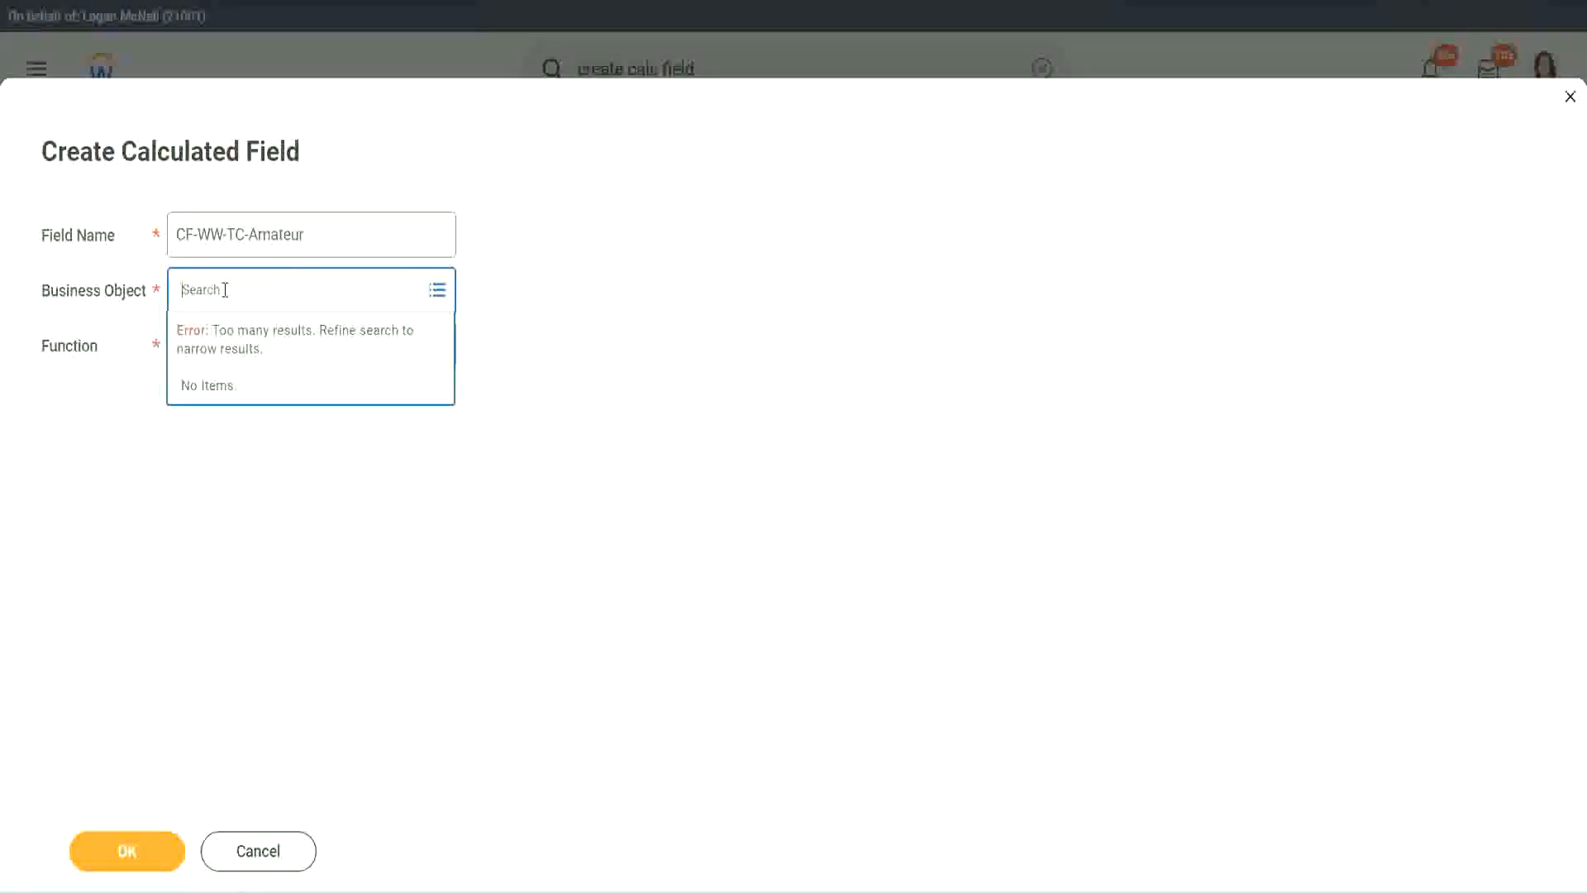
pyautogui.write('worker')
pyautogui.press('BackSpace')
pyautogui.press('BackSpace')
pyautogui.press('BackSpace')
pyautogui.press('BackSpace')
pyautogui.press('BackSpace')
pyautogui.press('BackSpace')
pyautogui.write('global')
pyautogui.press('Return')
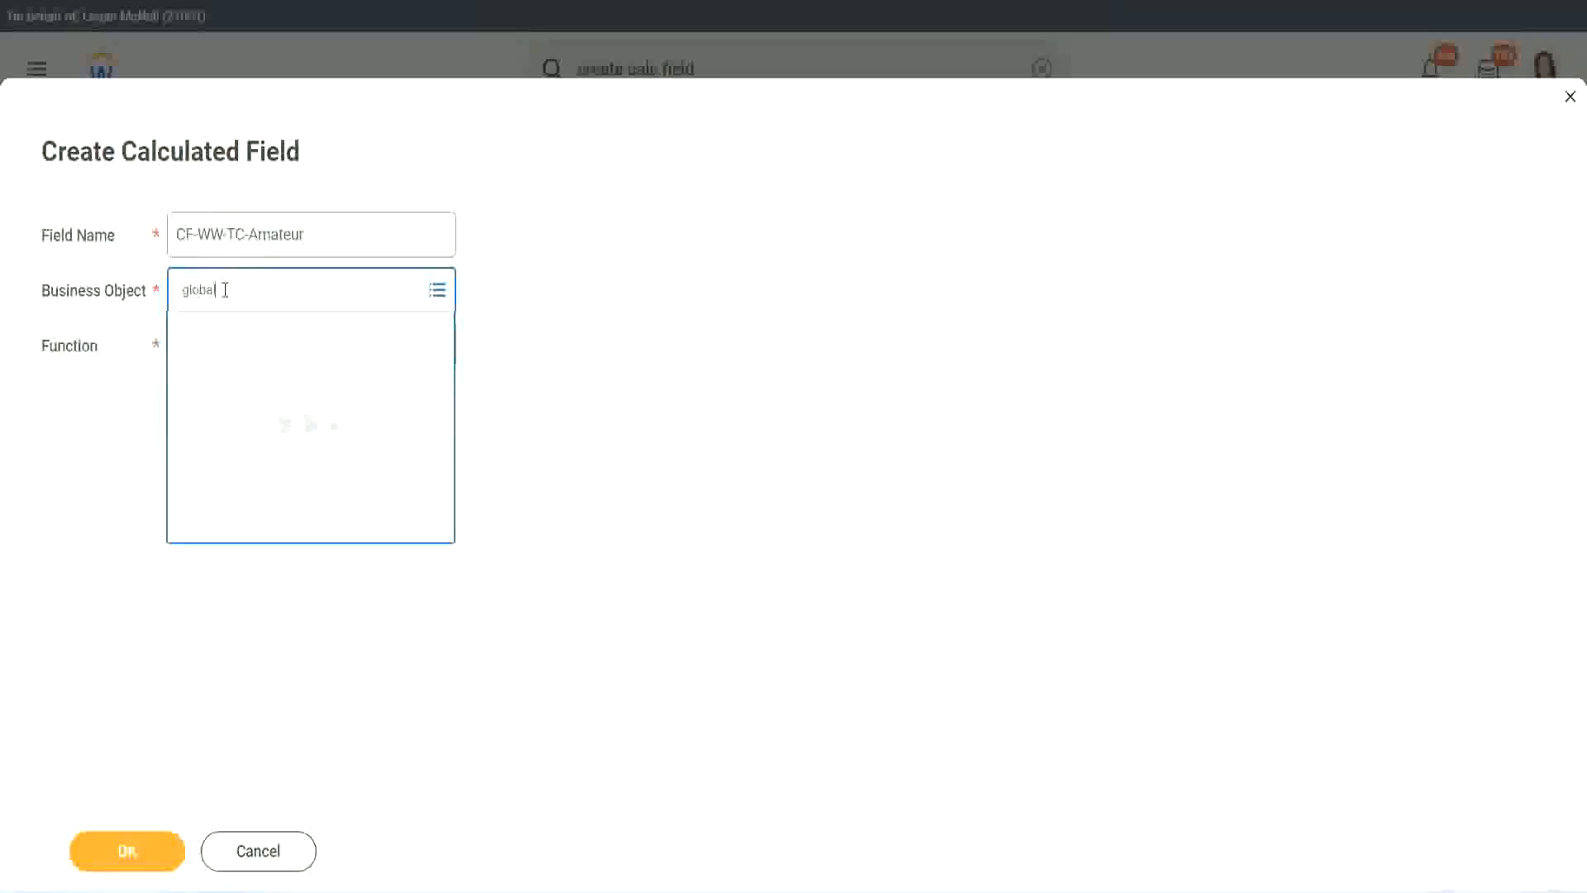
pyautogui.click(248, 389)
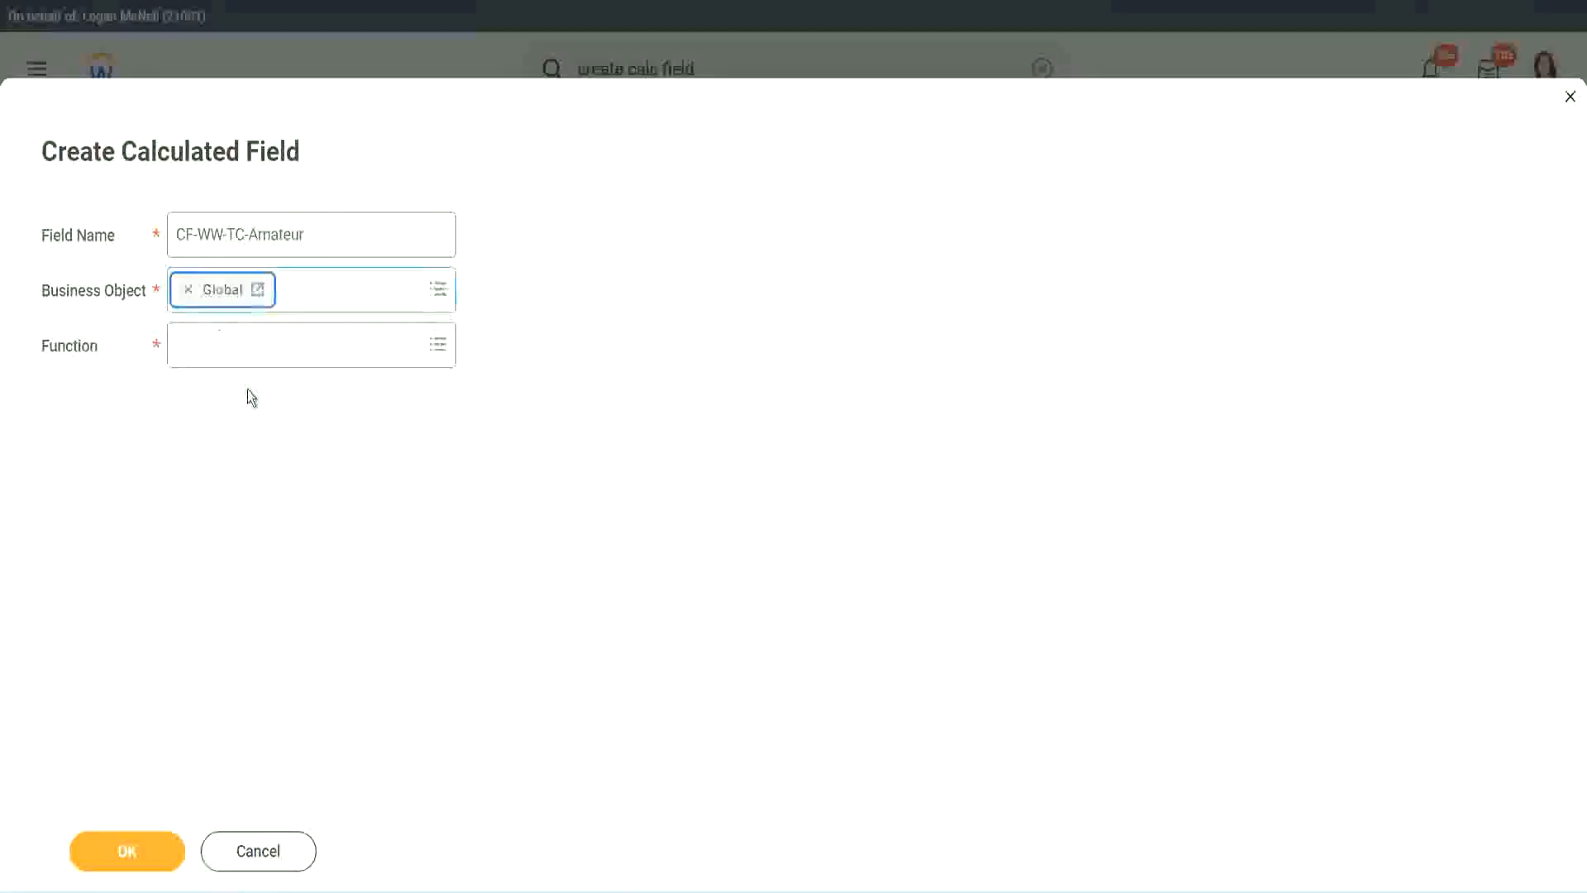
pyautogui.tripleClick(314, 234)
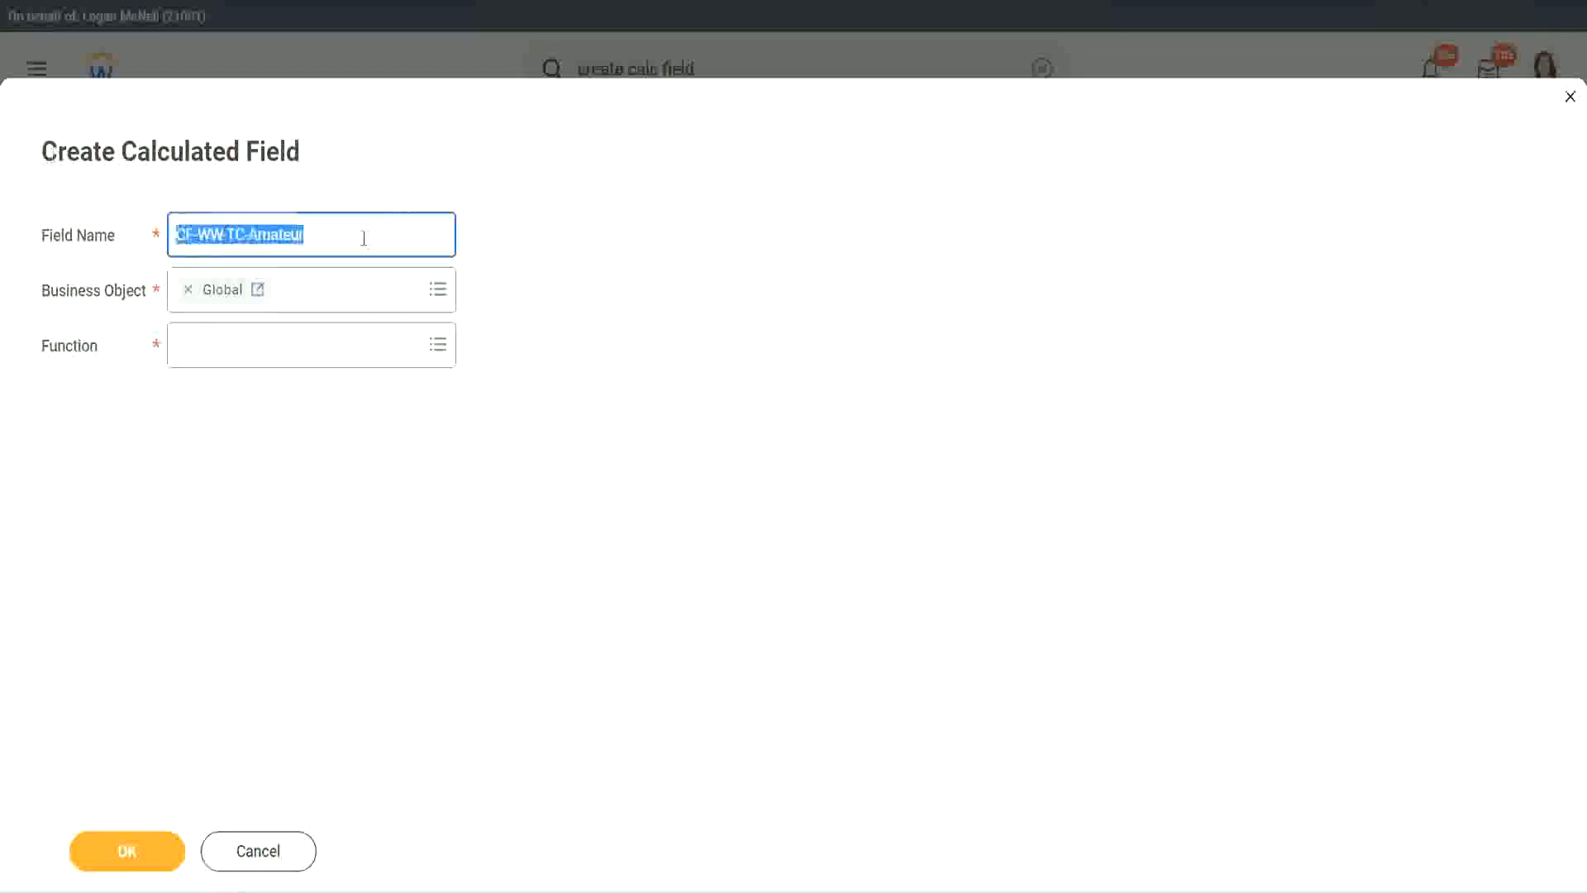
pyautogui.click(356, 239)
pyautogui.doubleClick(312, 234)
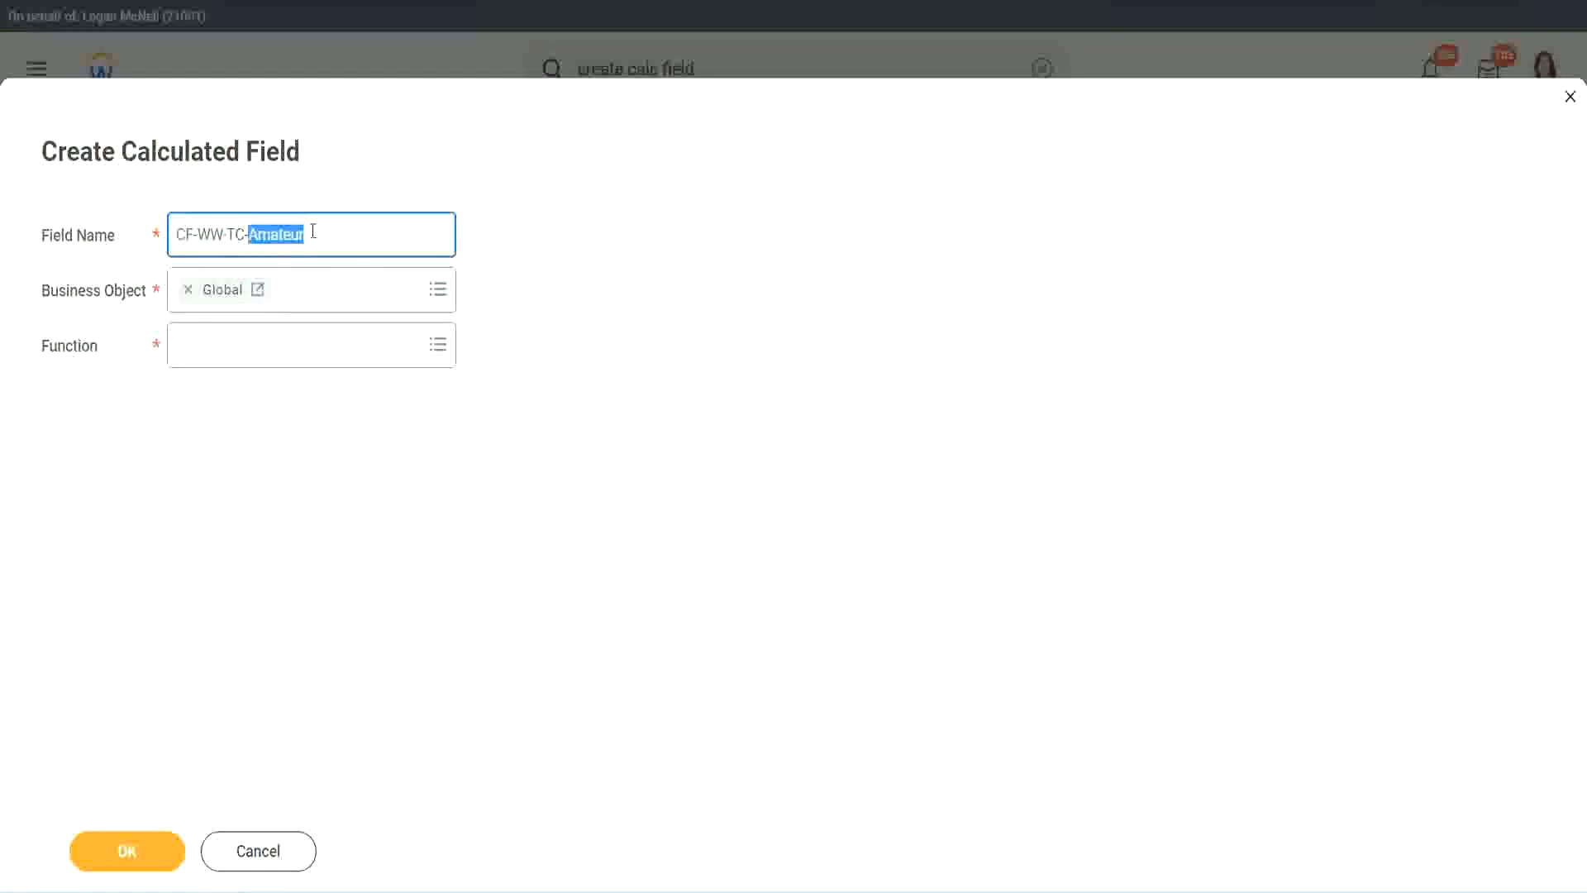
pyautogui.click(329, 231)
pyautogui.doubleClick(297, 237)
# Choose the Text Constant function for the new field, set its text constant to Amateur and confirm it
pyautogui.click(222, 343)
pyautogui.write('text const')
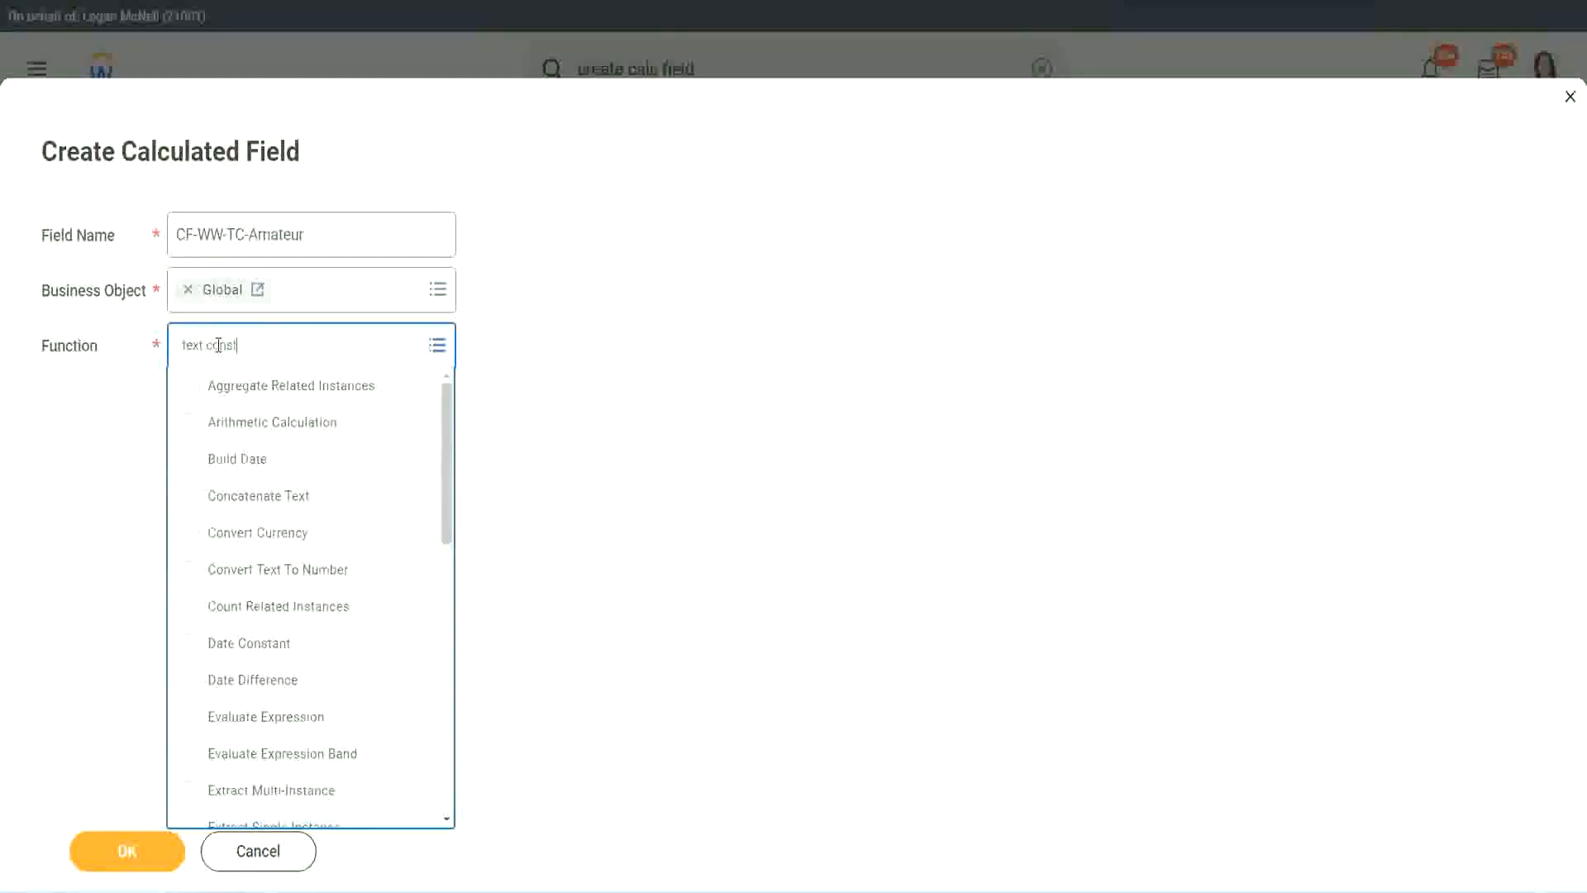
pyautogui.press('Return')
pyautogui.click(131, 864)
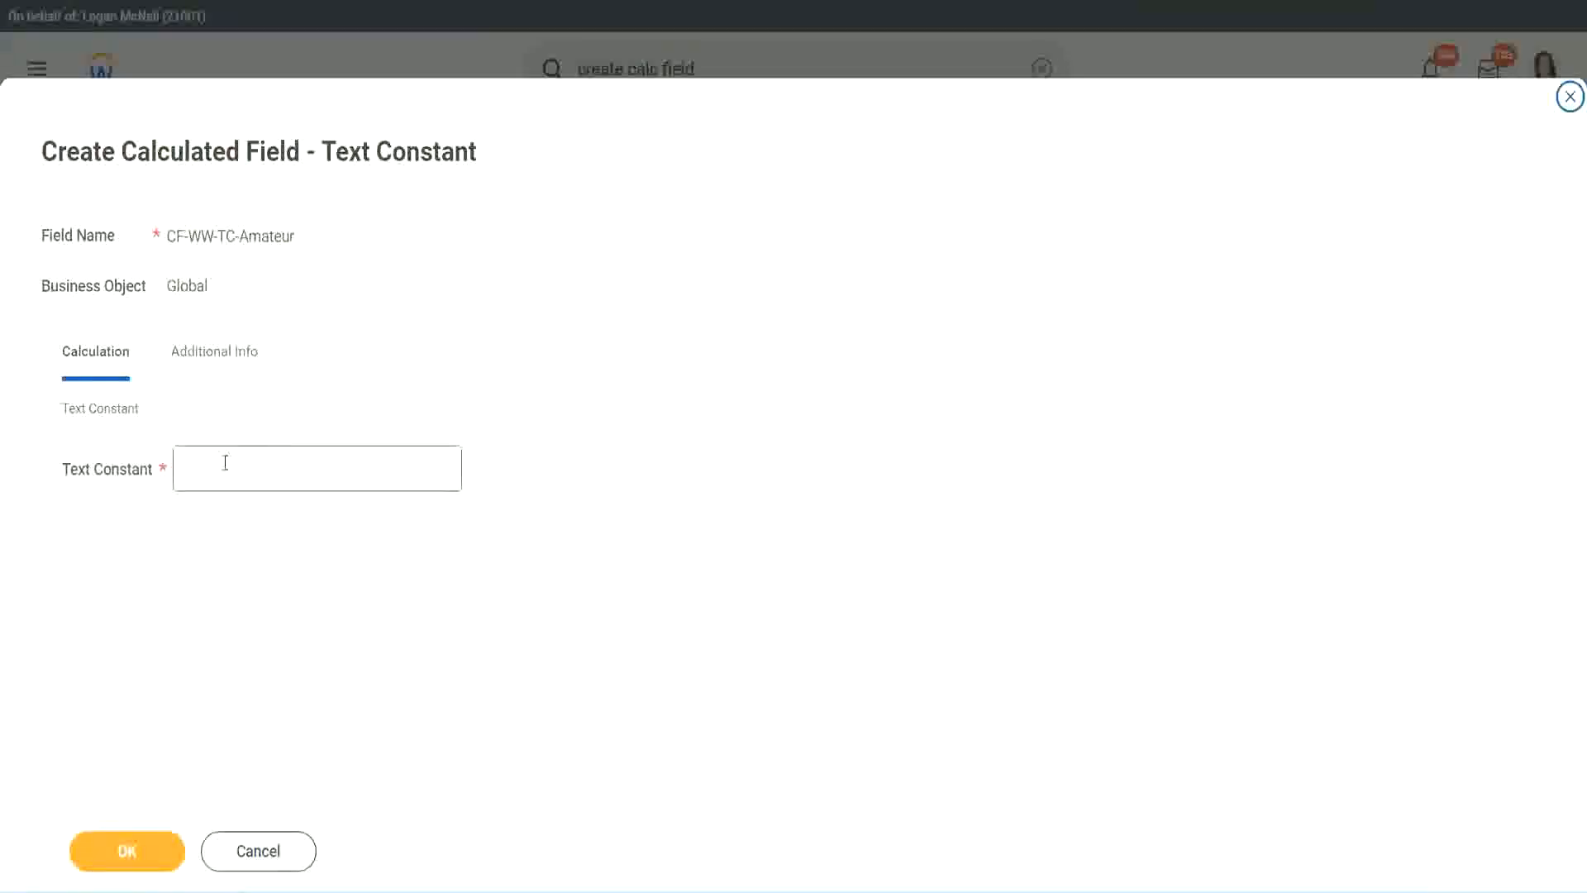
pyautogui.click(252, 464)
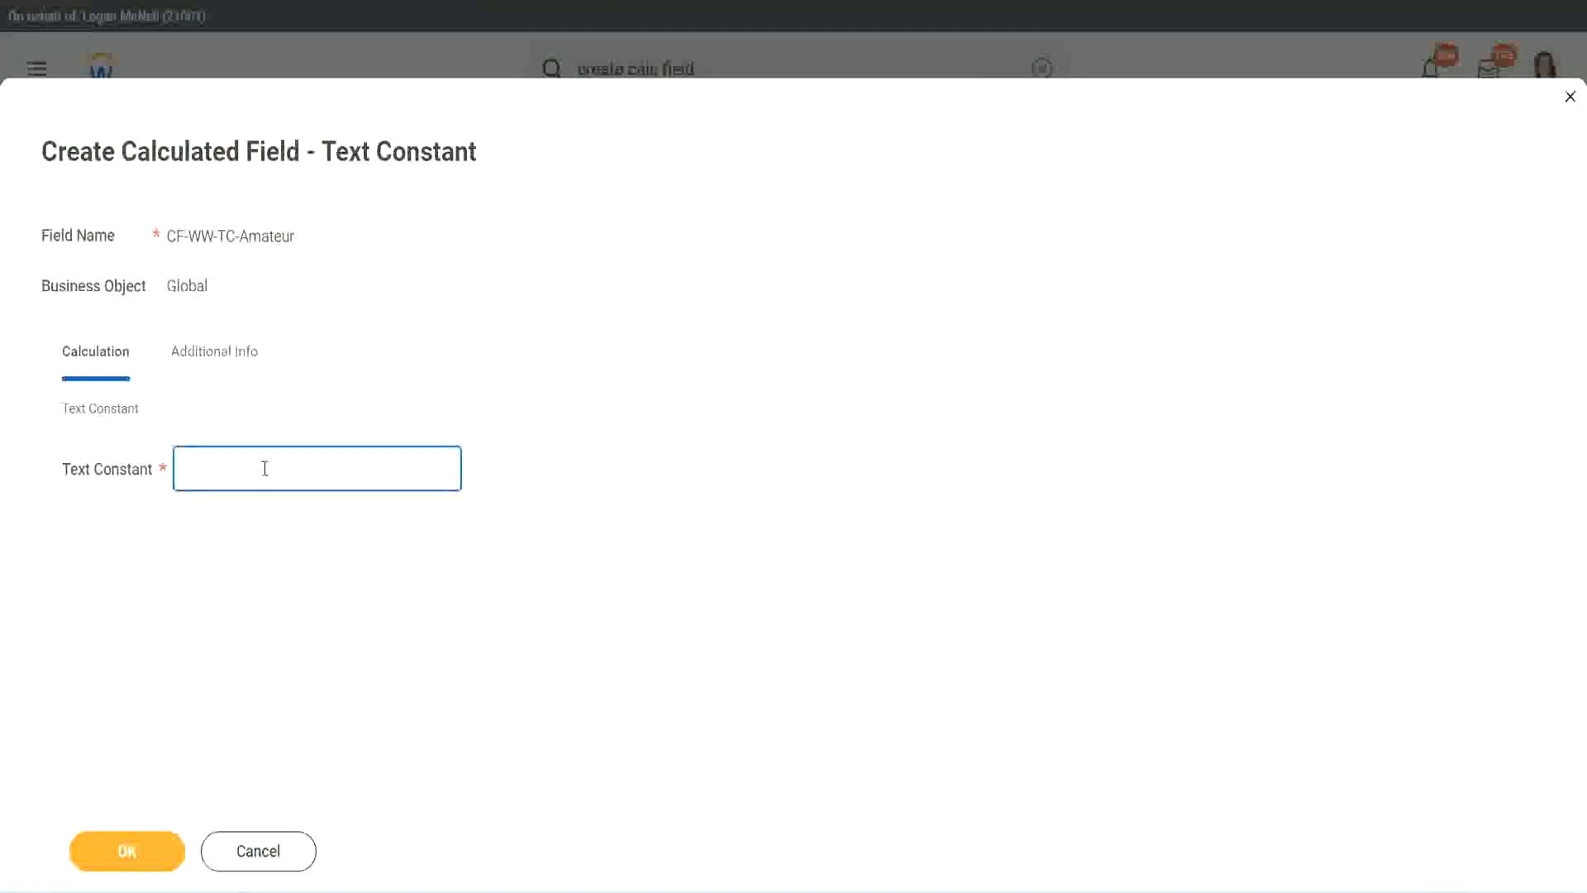
pyautogui.write('Amateur')
pyautogui.click(166, 850)
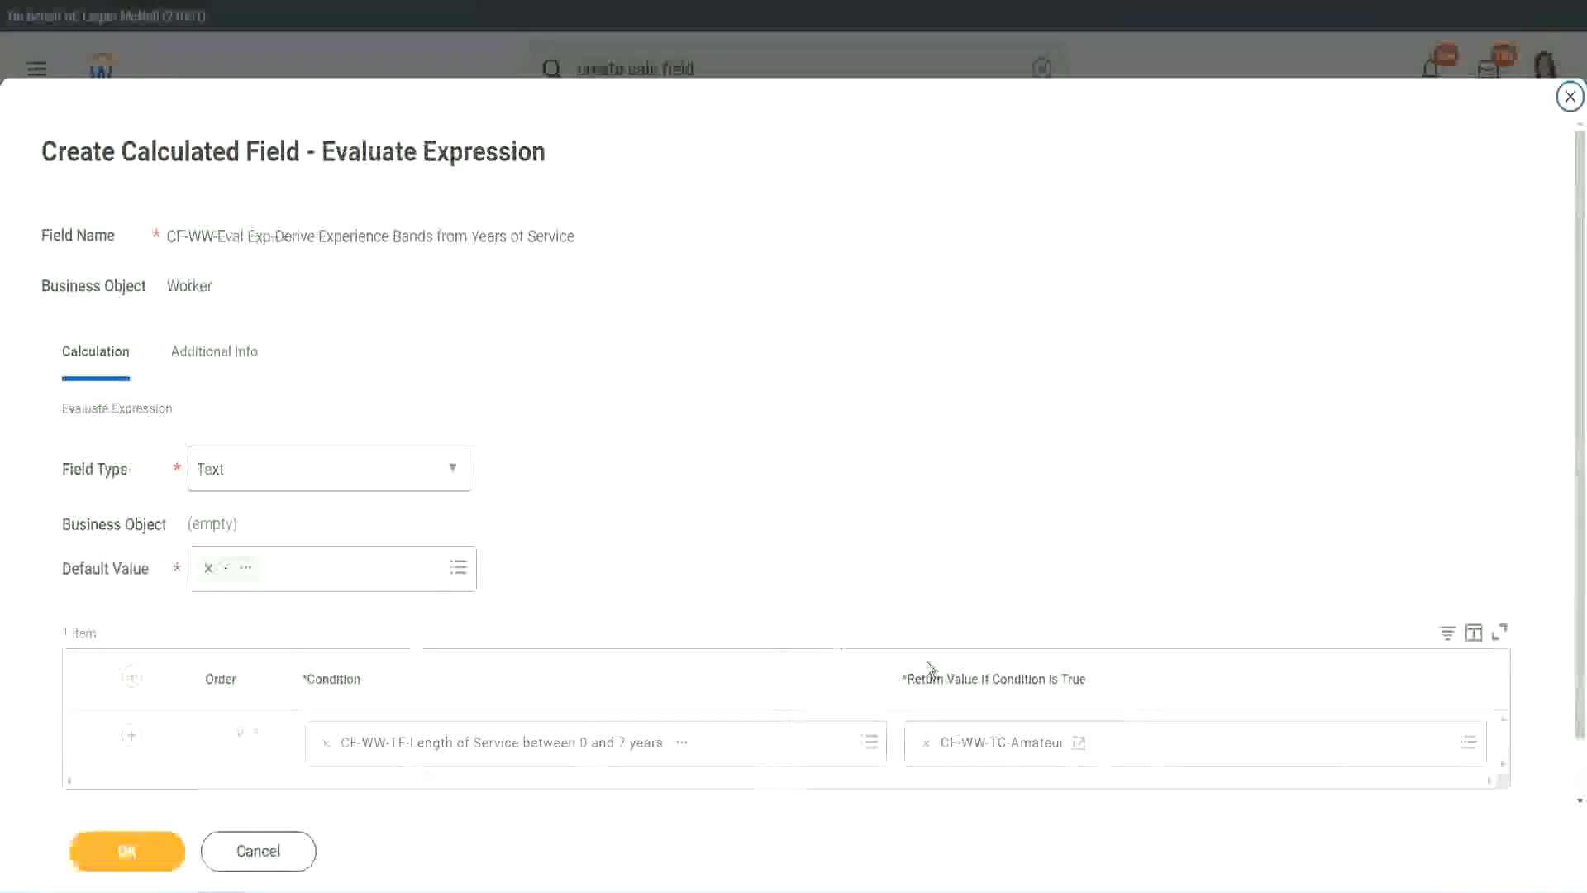
pyautogui.rightClick(986, 749)
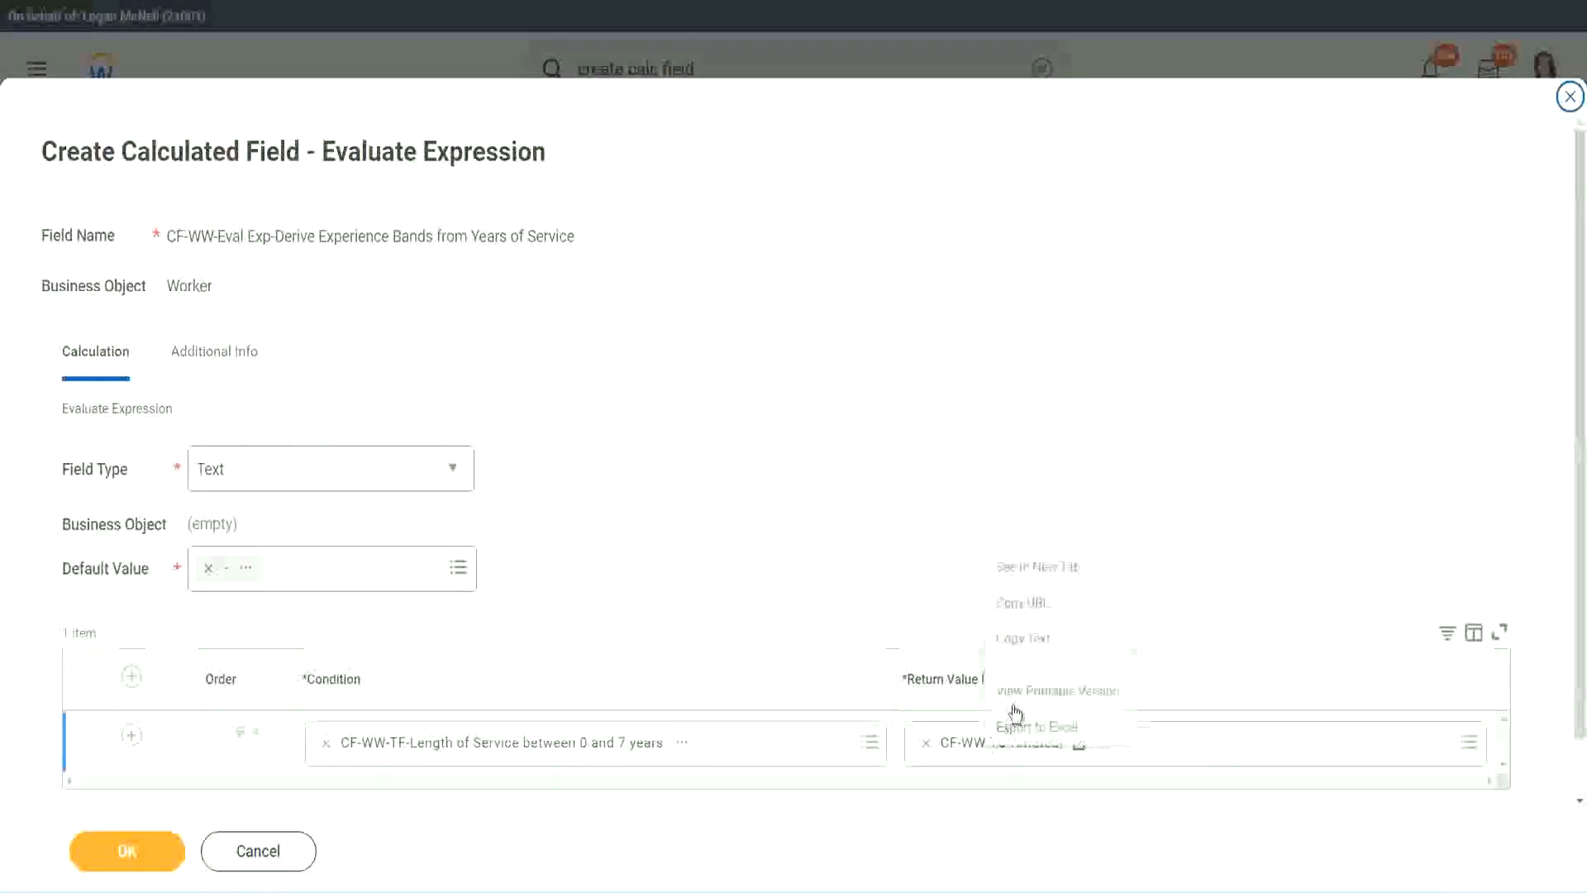
pyautogui.click(916, 680)
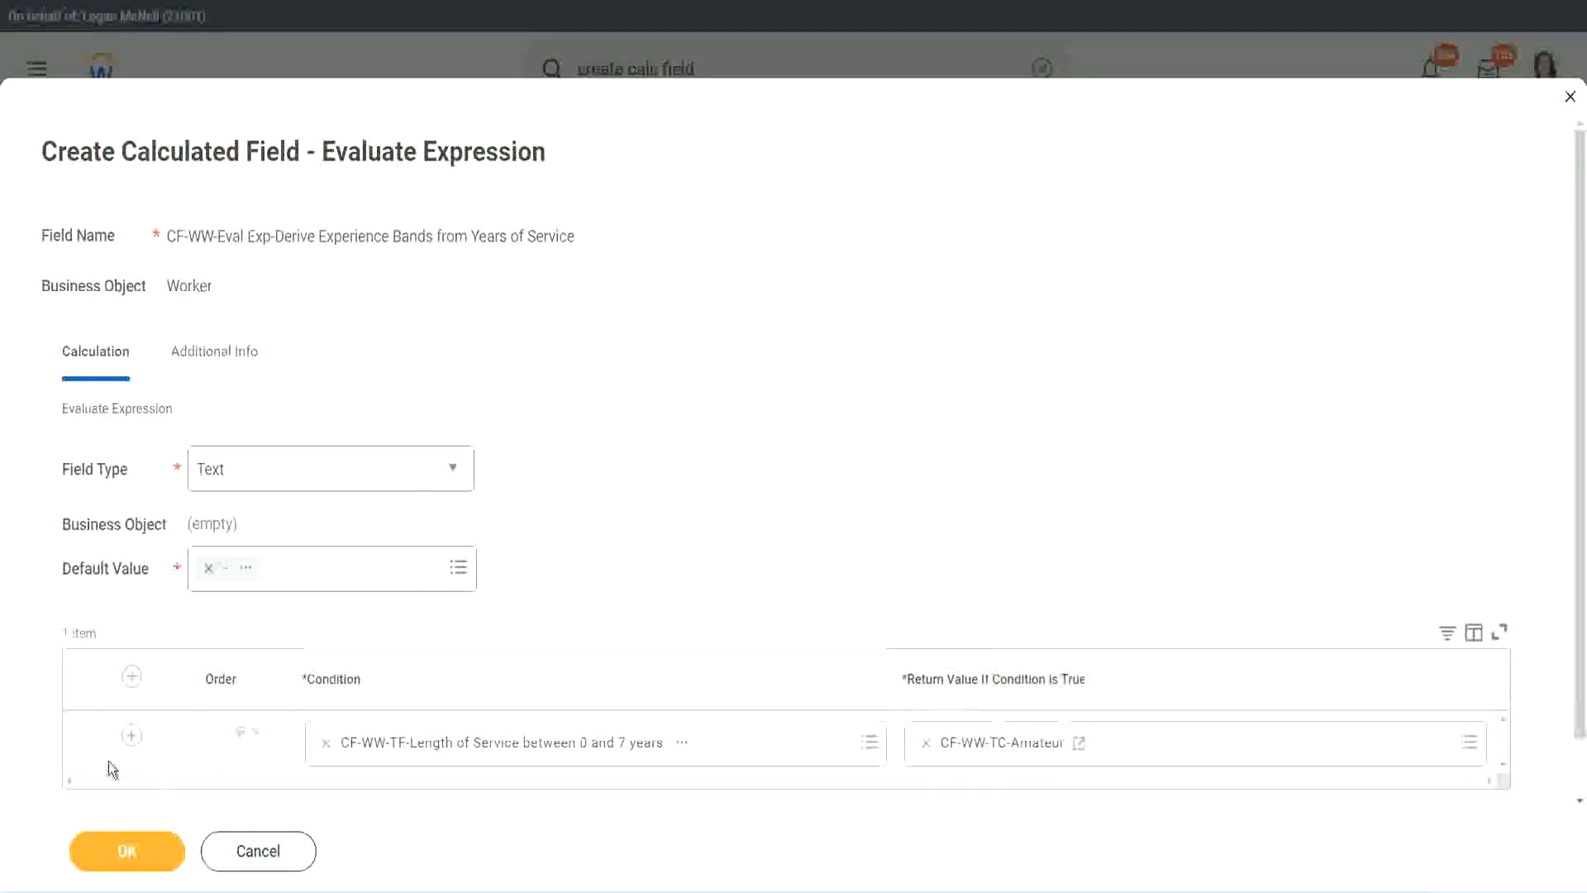
# Add three empty rows below the first condition in the Evaluate Expression table
pyautogui.click(130, 738)
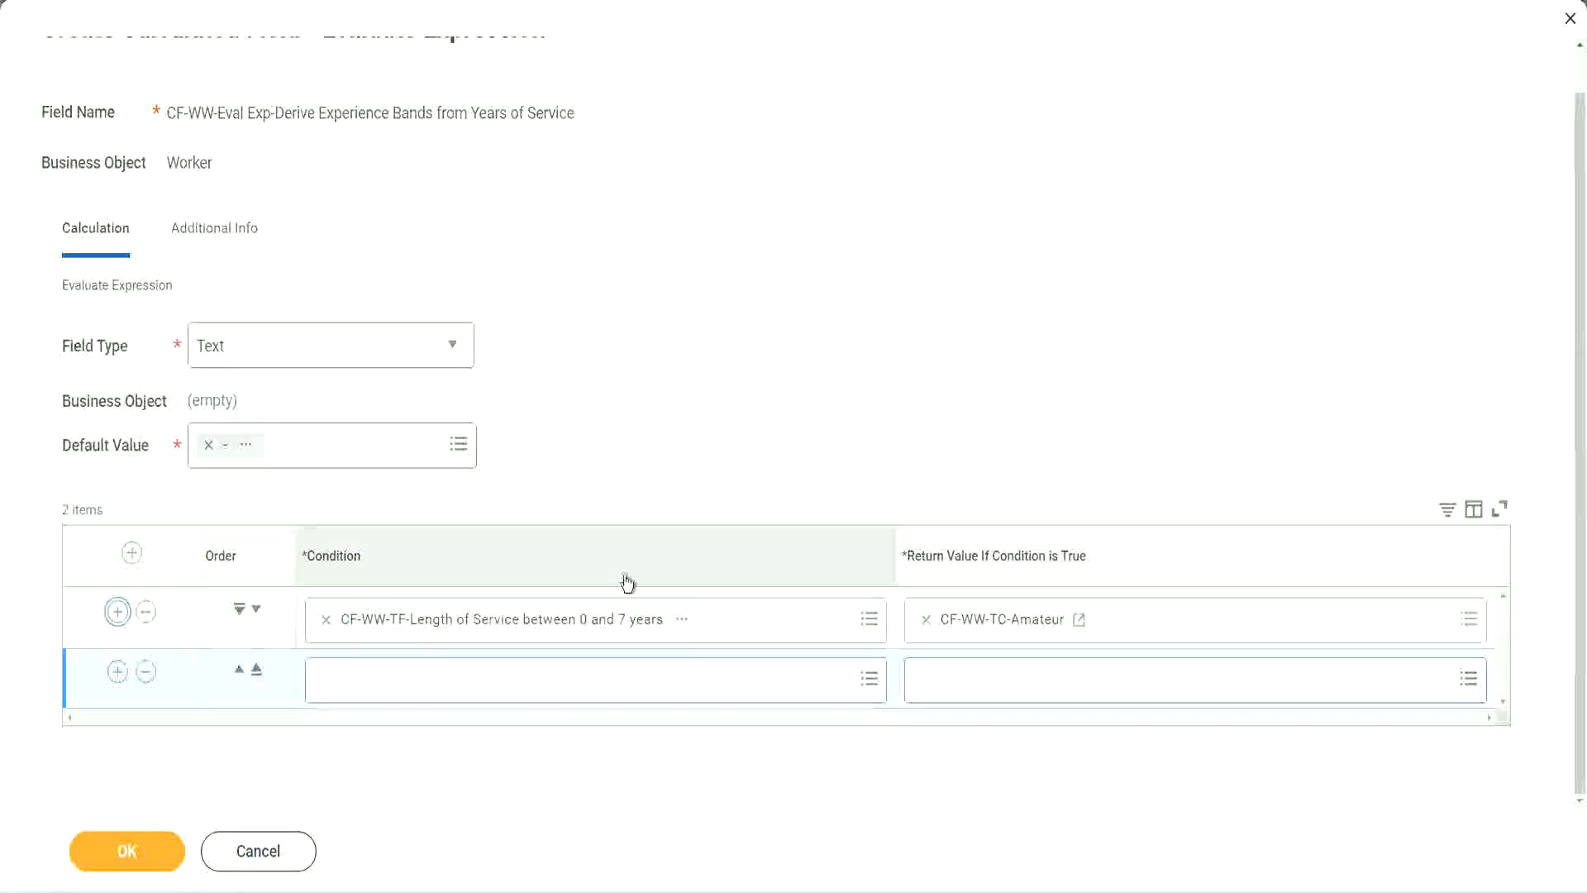
pyautogui.click(117, 671)
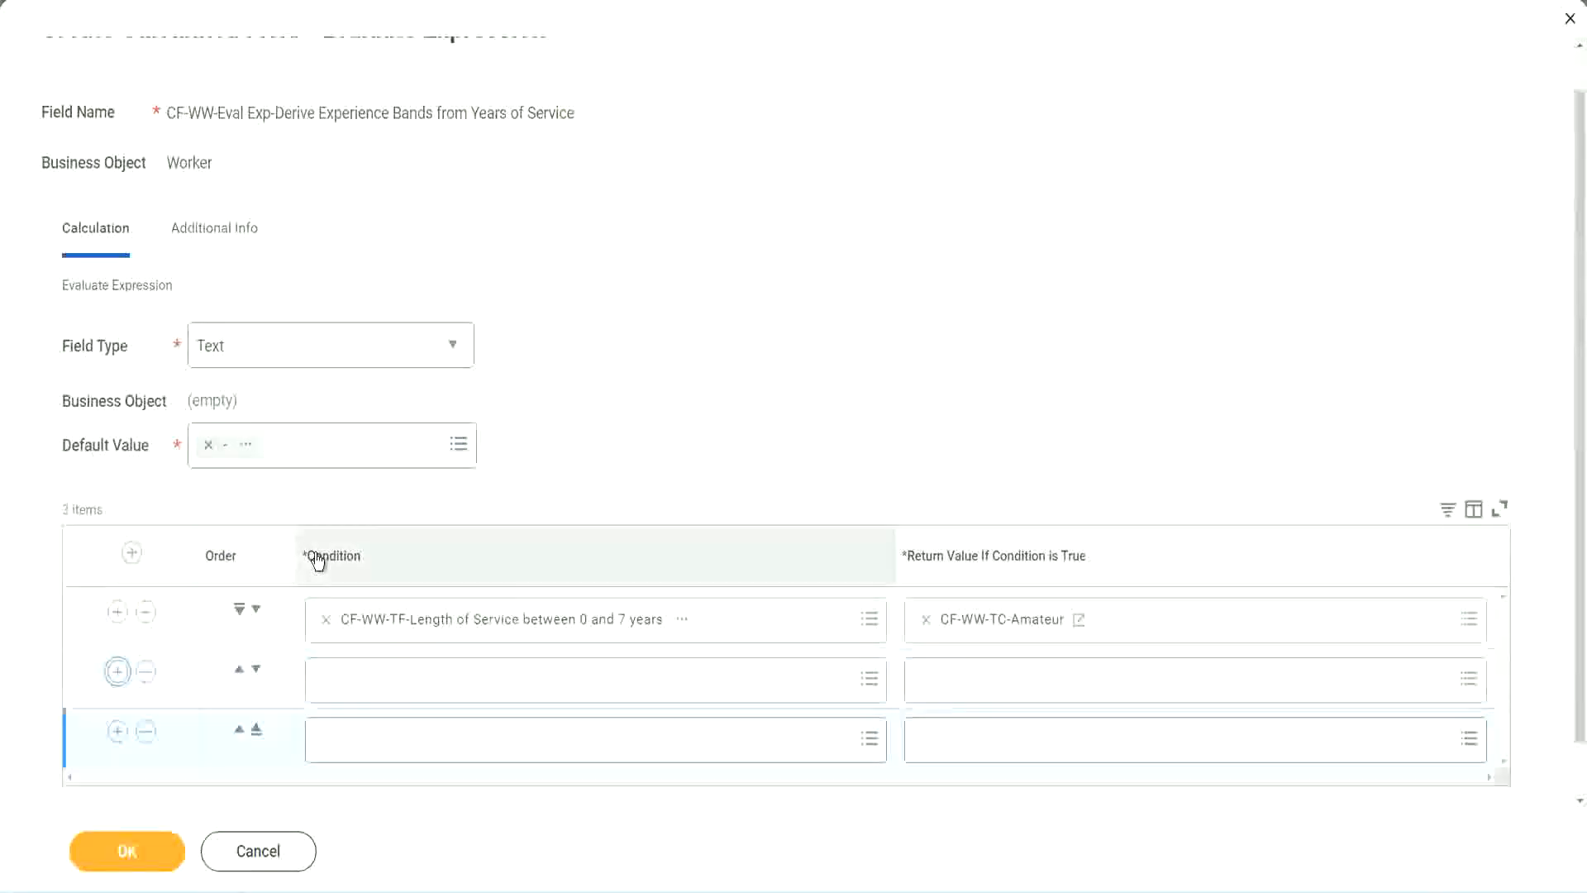
pyautogui.click(117, 672)
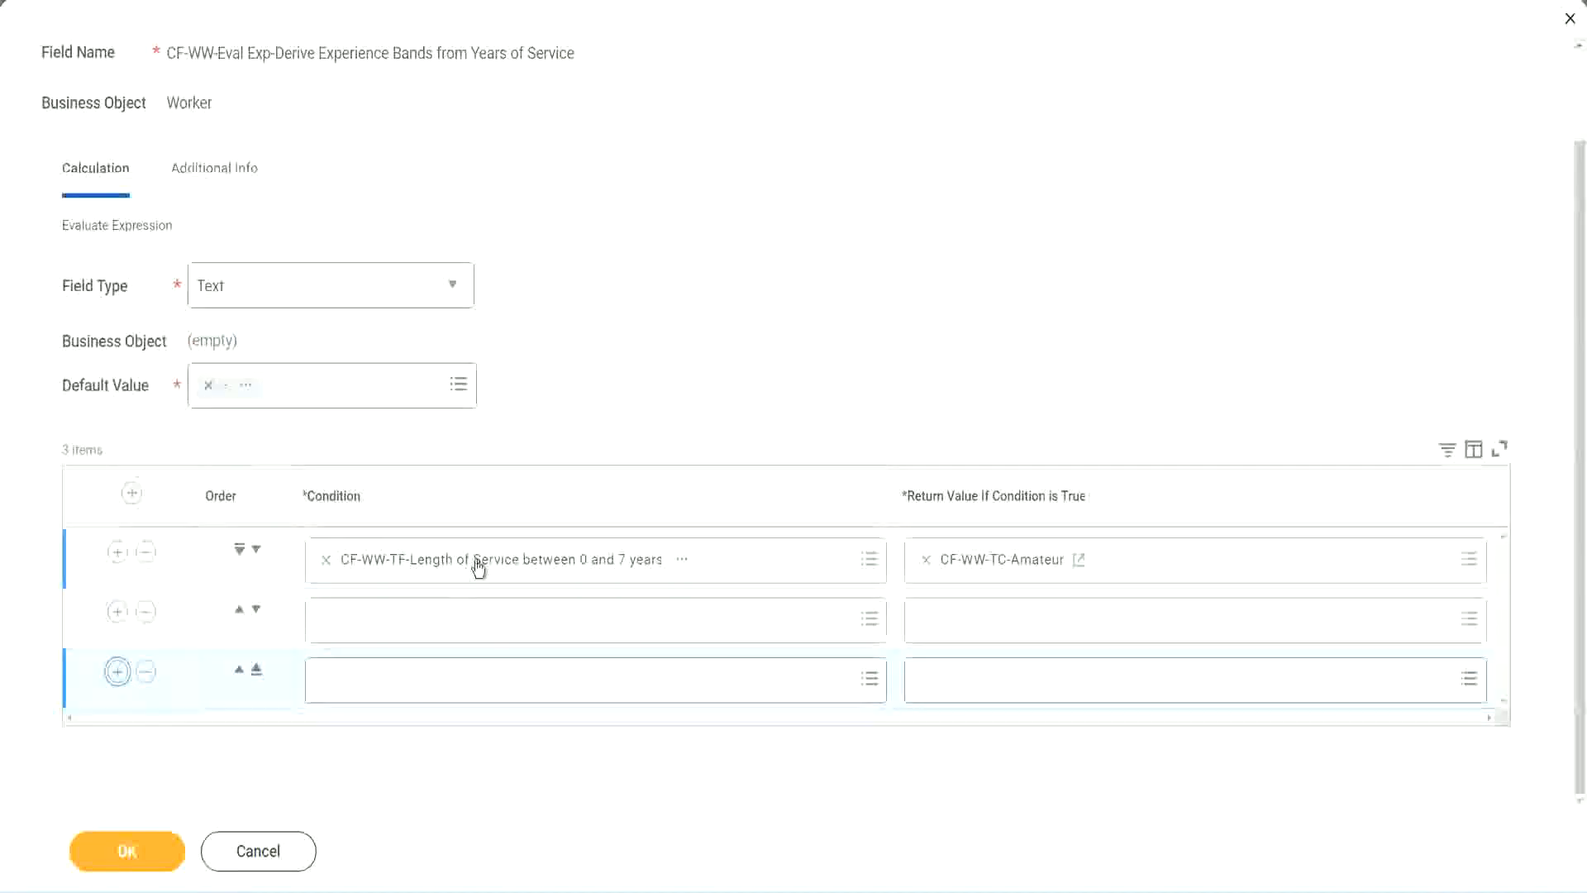
# Set the second row's condition to CF-WW-TF-Length of Service between 8 and 15 years, found by searching for cf-ww-tf
pyautogui.click(390, 620)
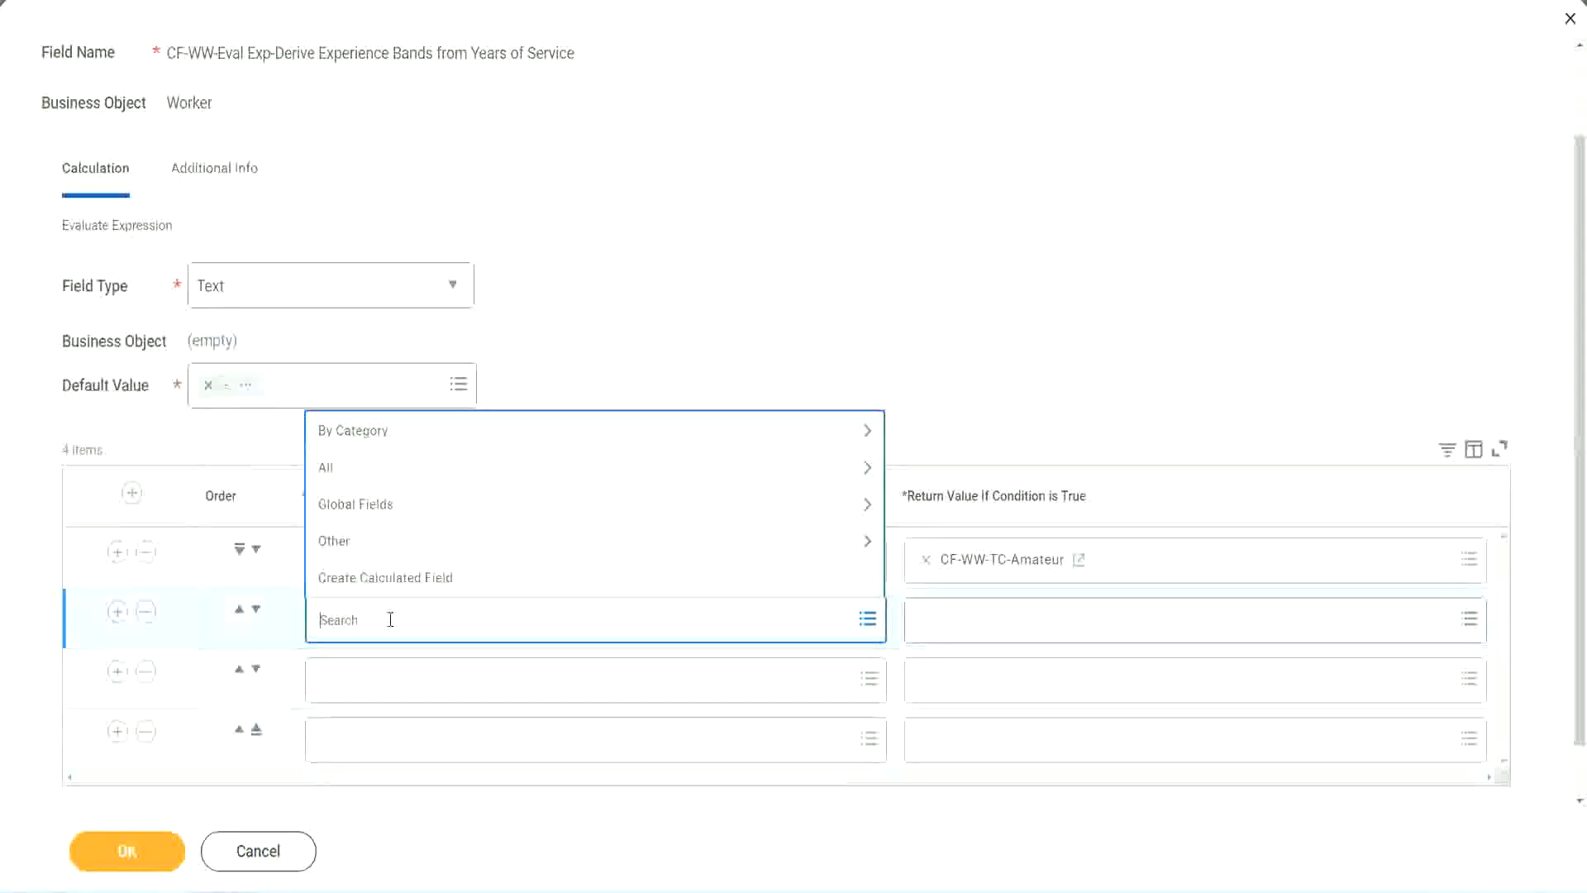
pyautogui.write('cf-ww')
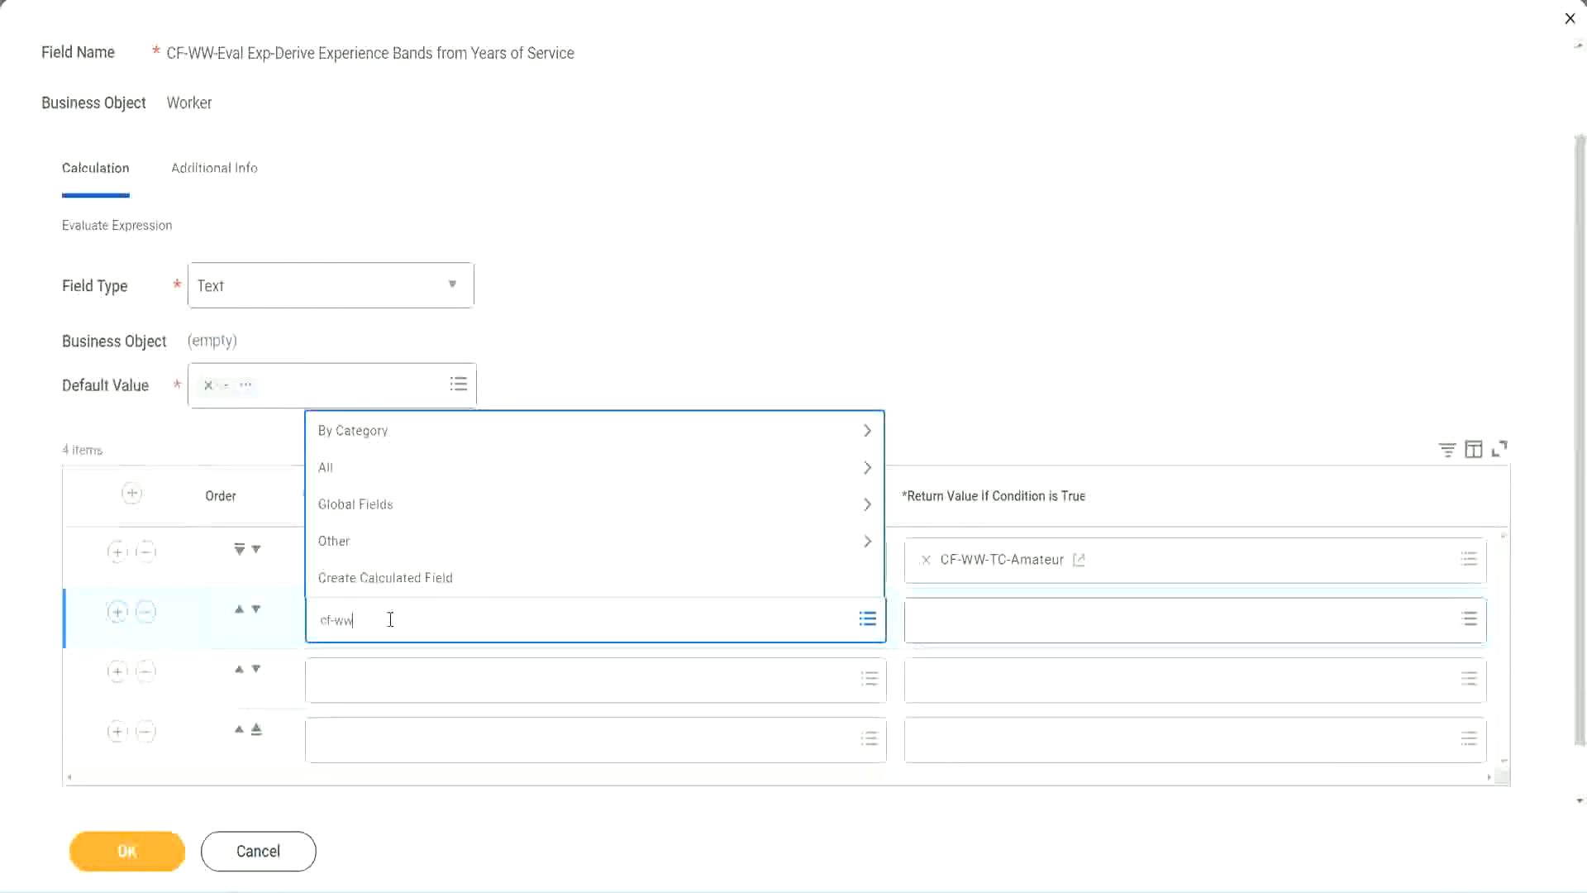
pyautogui.write('-tf')
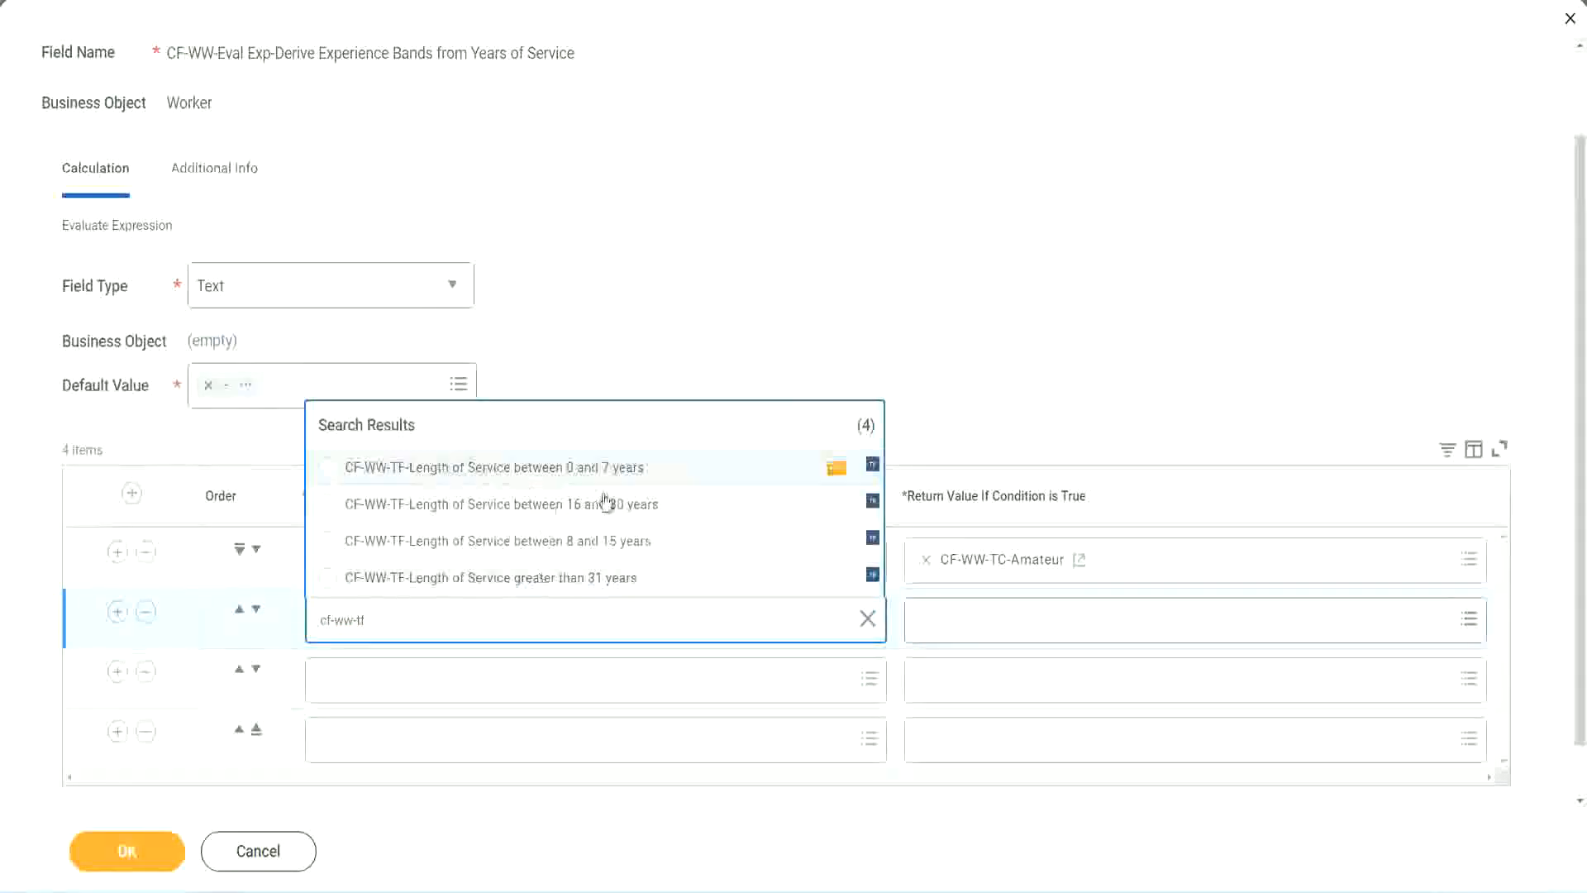
pyautogui.click(609, 548)
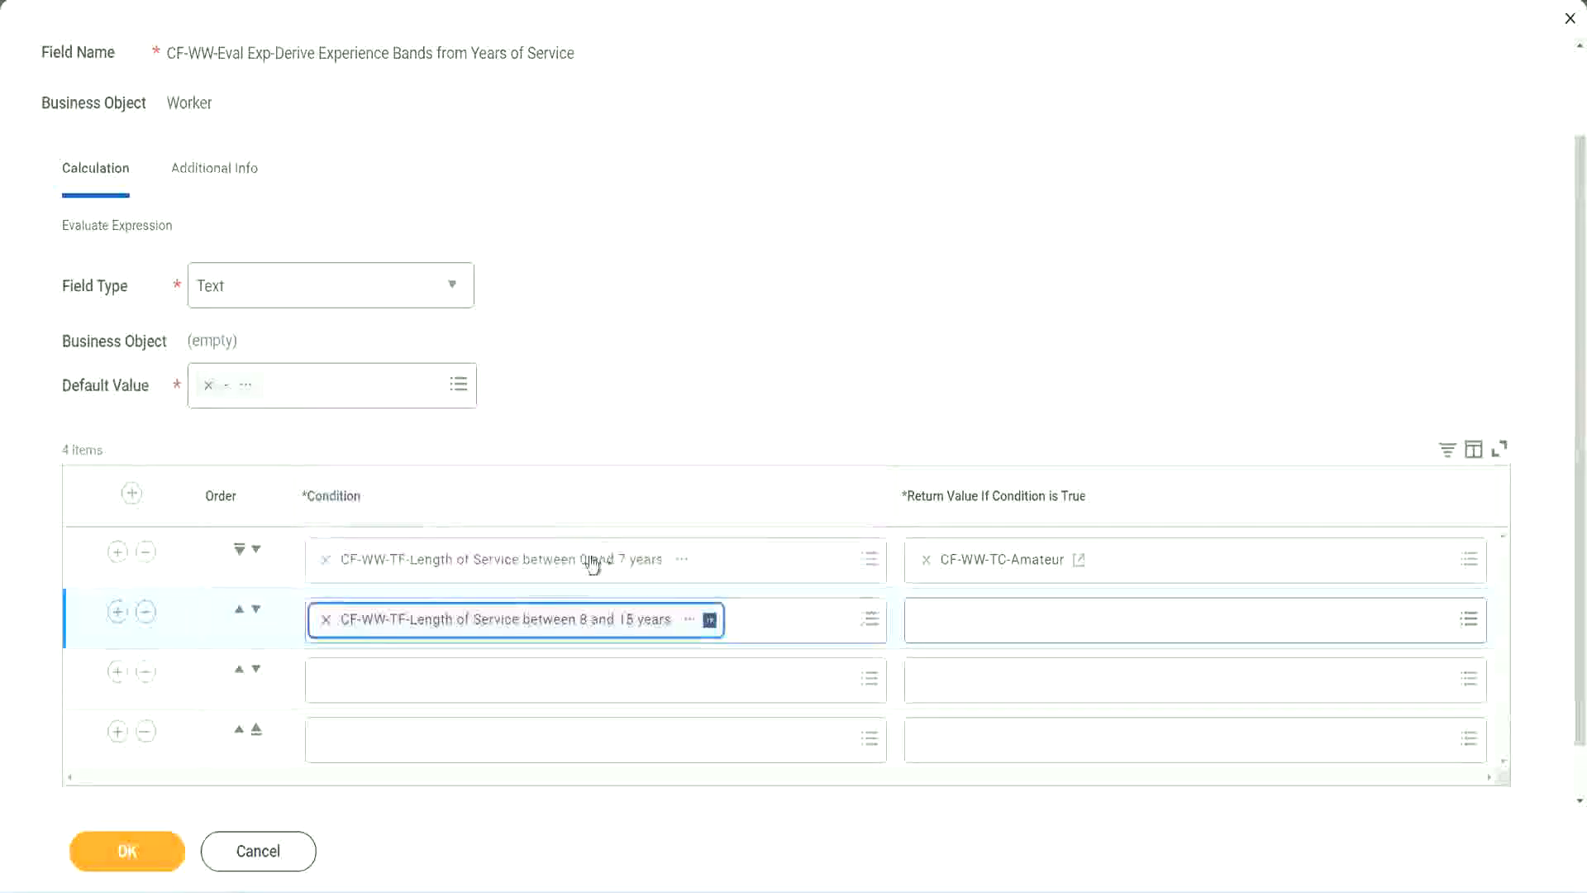
# Set the third row's condition to CF-WW-TF-Length of Service between 16 and 30 years, found by searching for cf-ww-tf
pyautogui.click(400, 678)
pyautogui.write('cf')
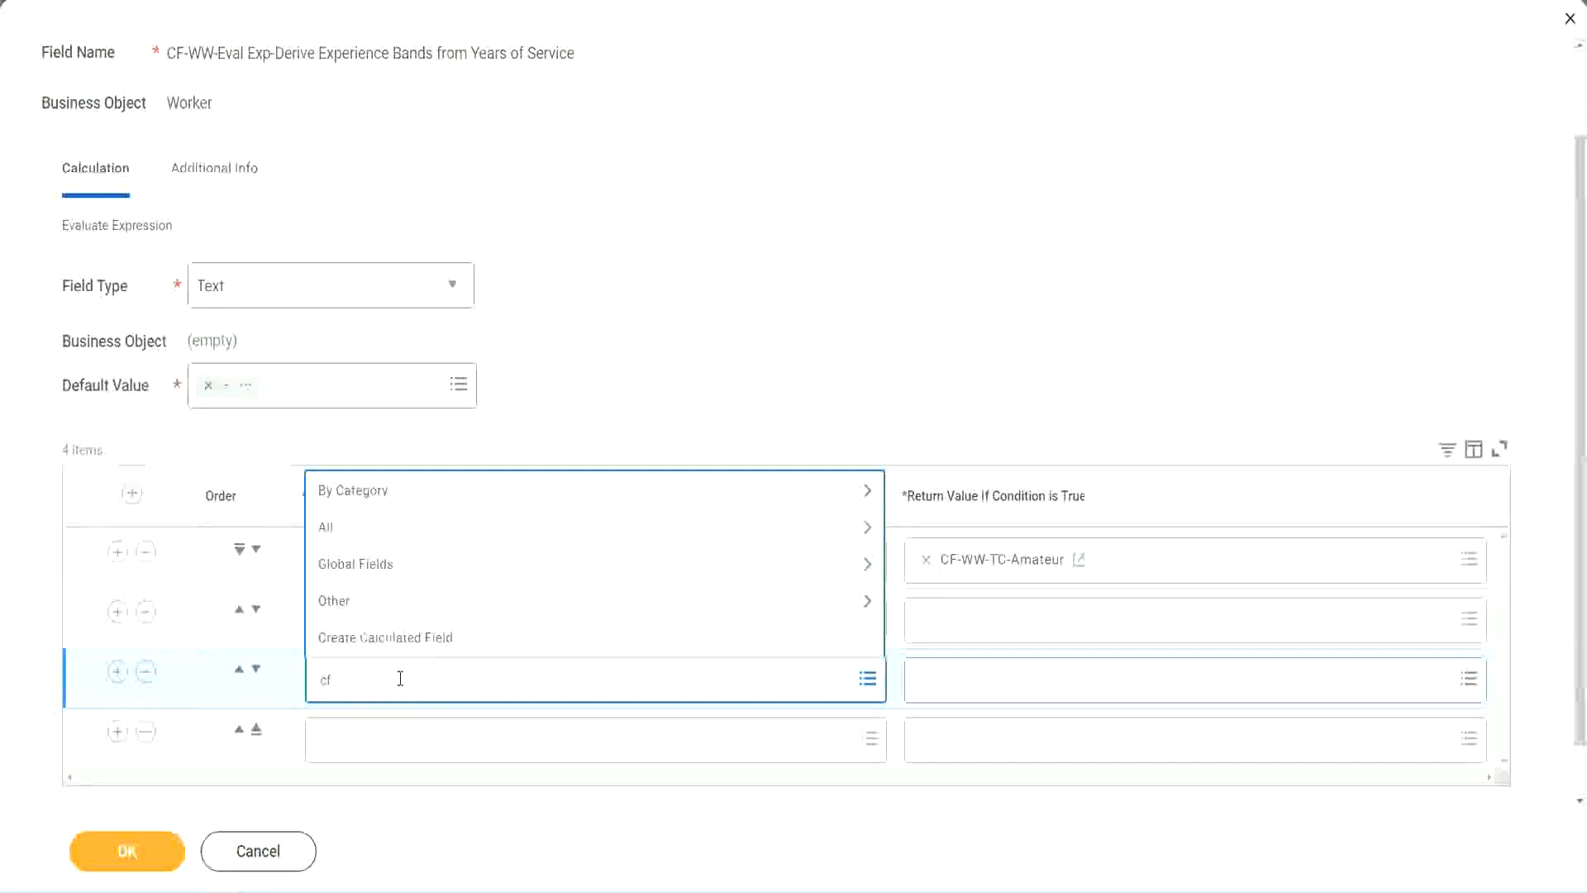
pyautogui.write('-ww-tf')
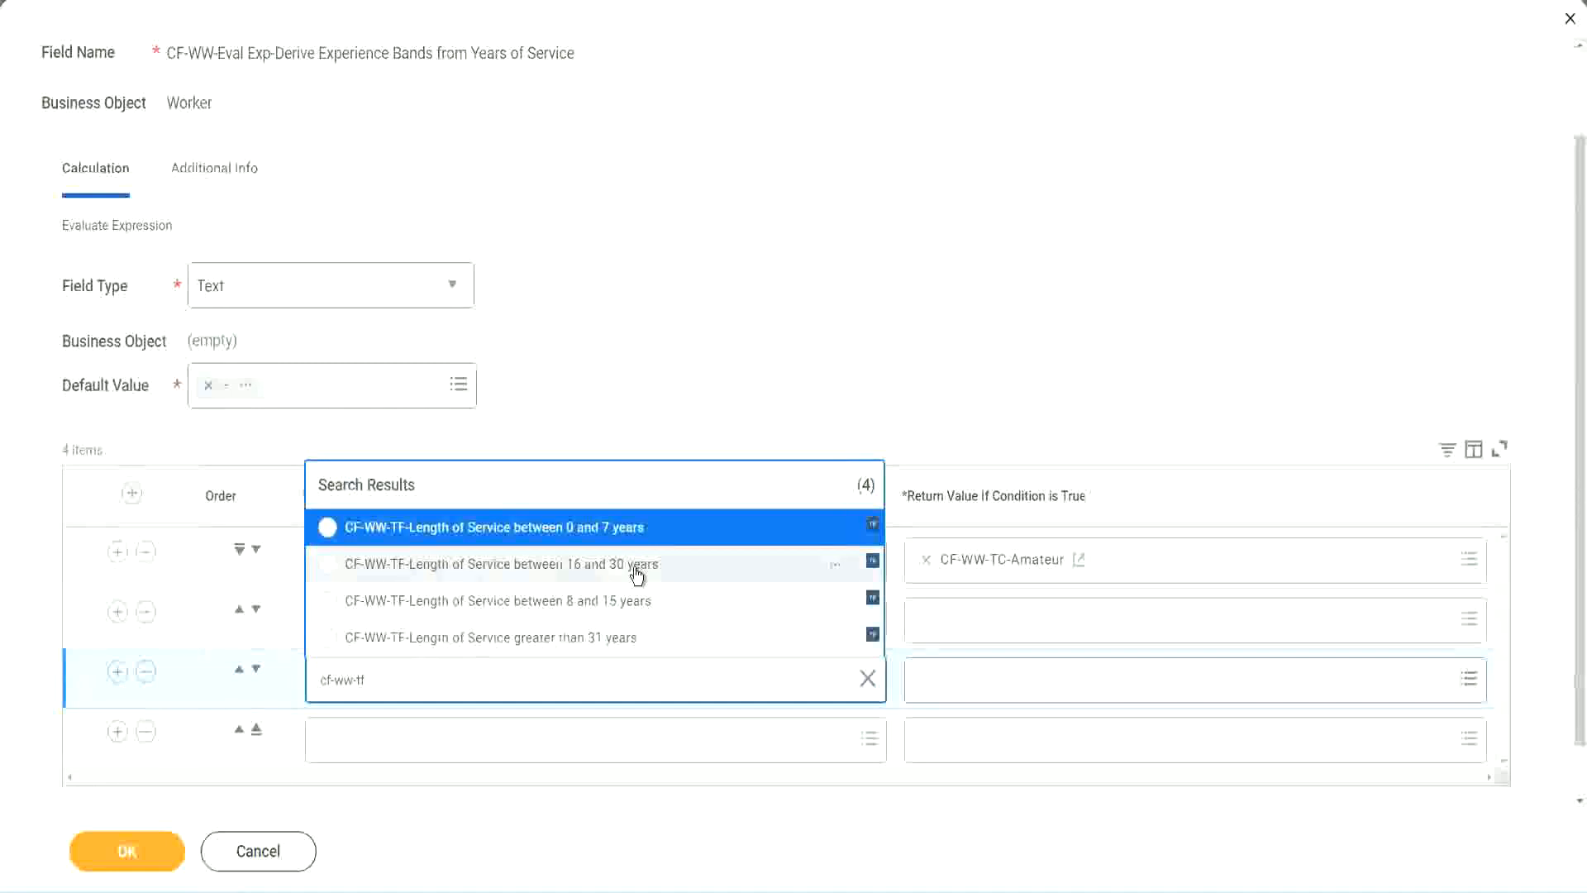
pyautogui.click(636, 570)
# Set the fourth row's condition to CF-WW-TF-Length of Service greater than 31 years
pyautogui.click(374, 743)
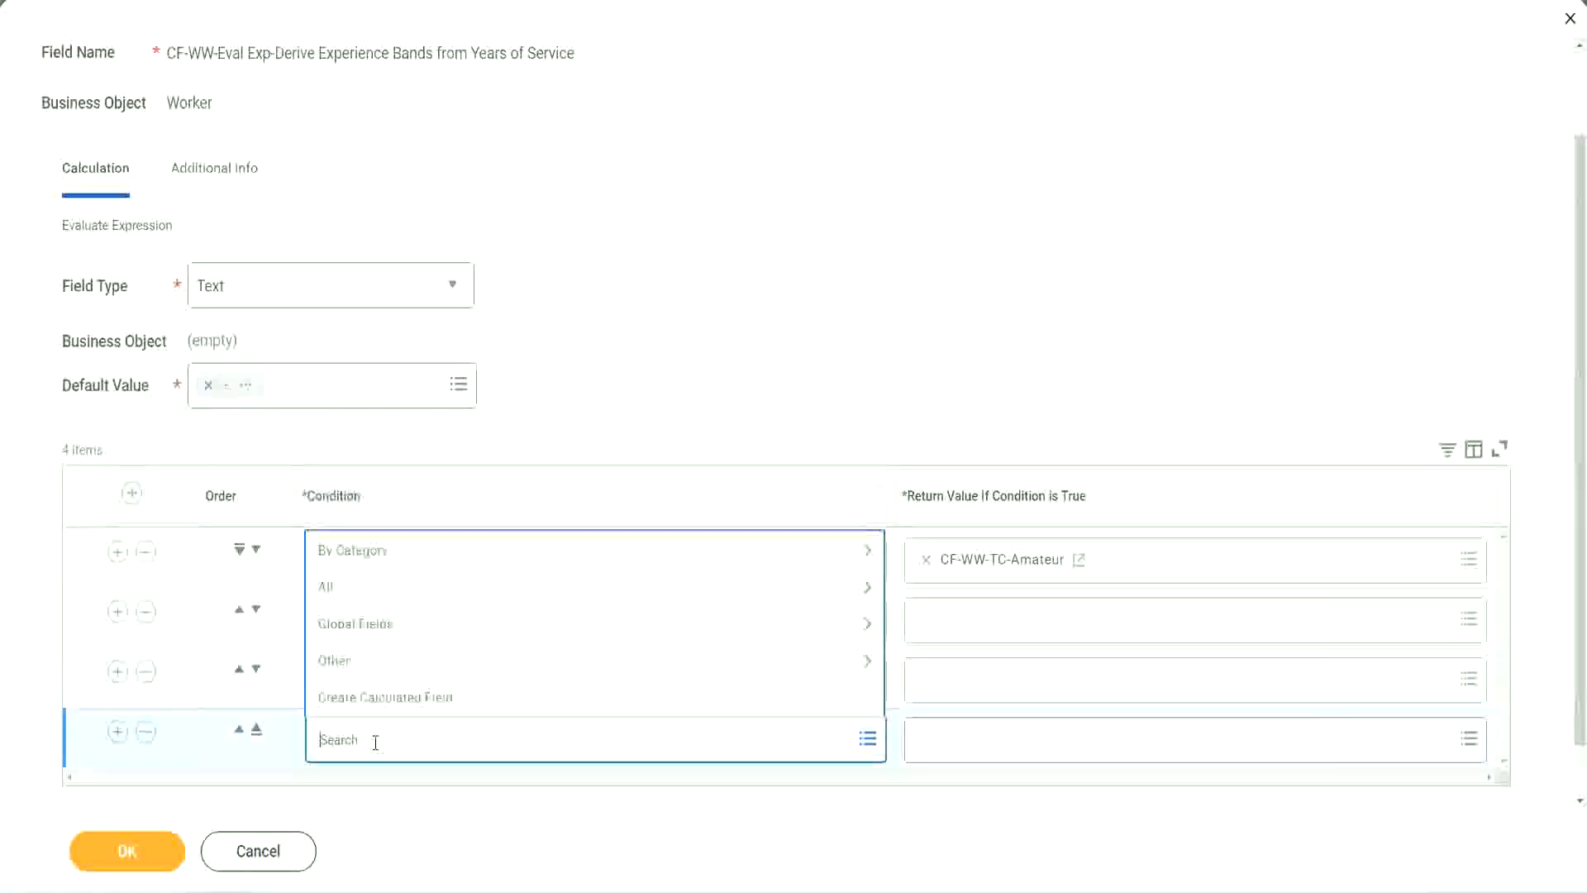
pyautogui.write('cf-ww')
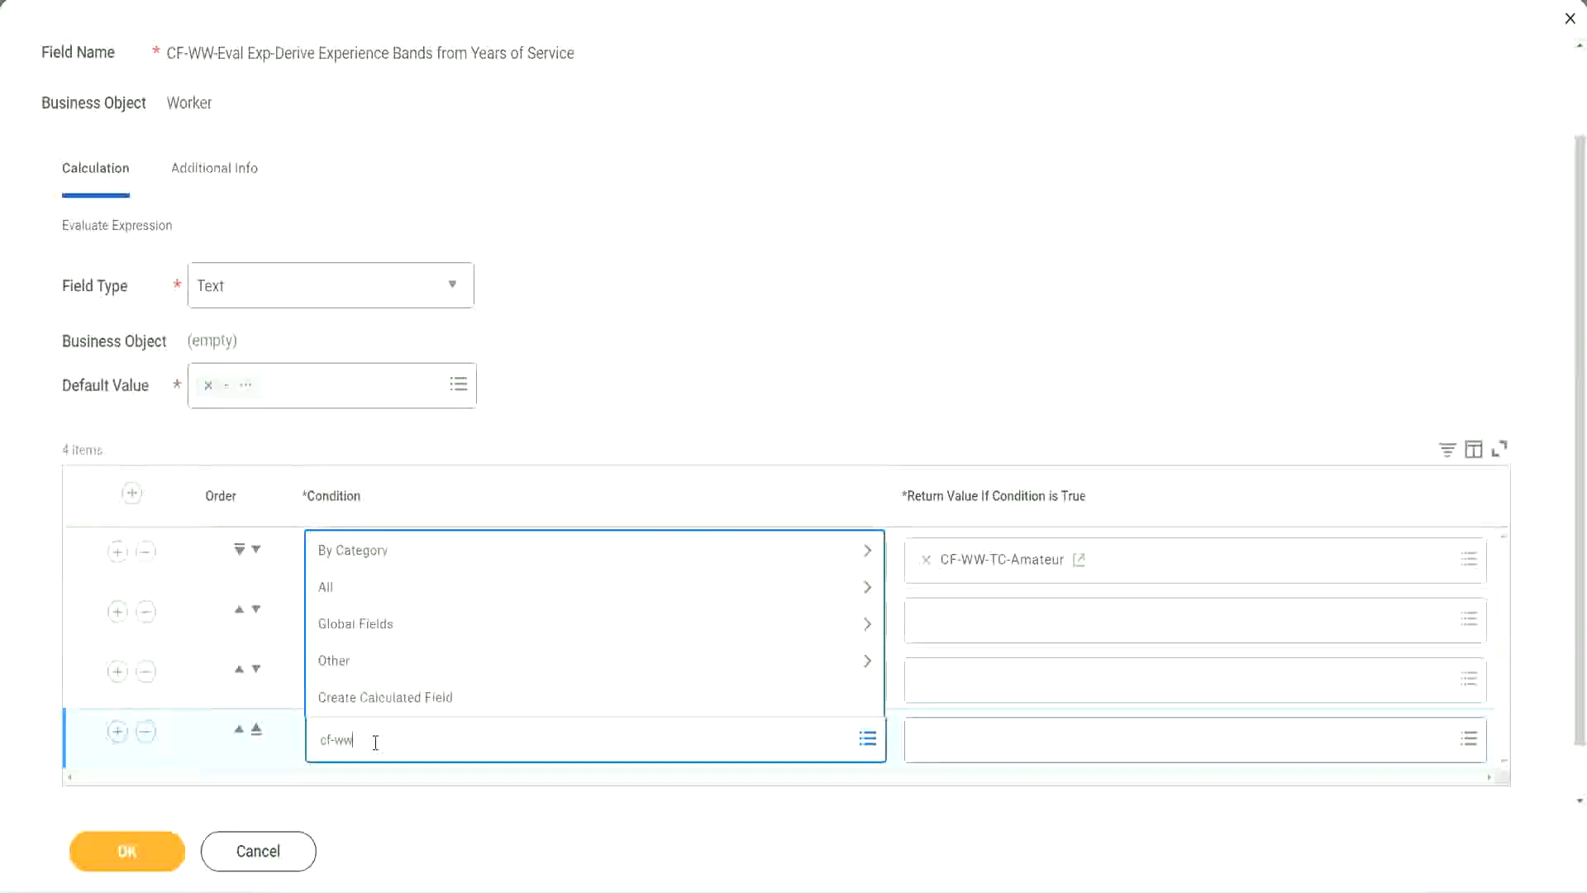
pyautogui.write(' tf 31')
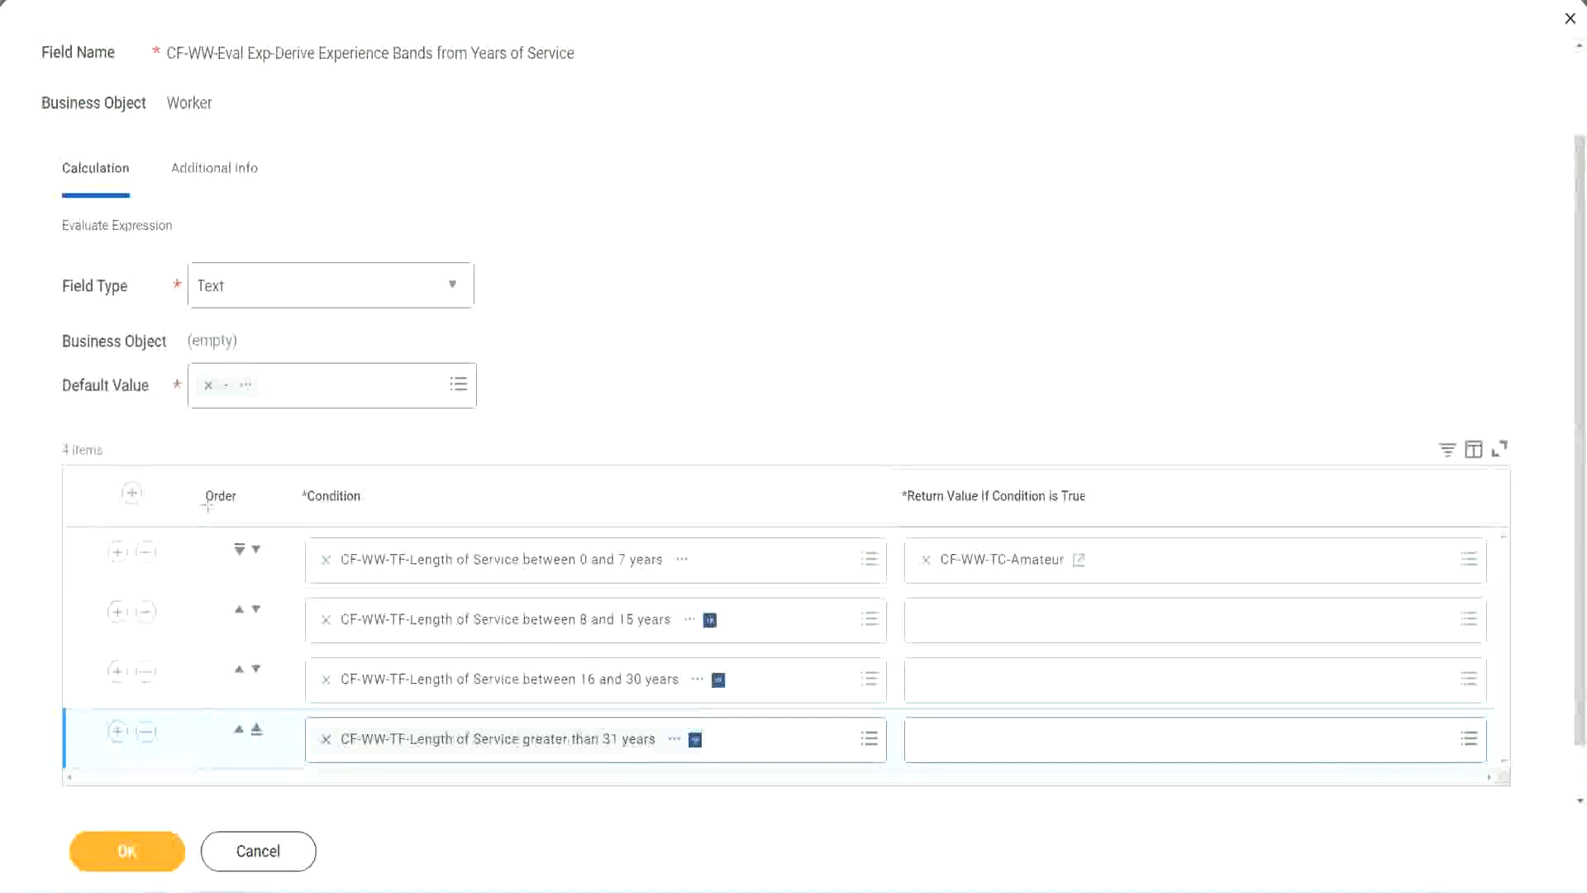
# Try reordering the table by moving the 8 to 15 years condition above the 0 to 7 years row, back down, and up again
pyautogui.moveTo(177, 484); pyautogui.dragTo(176, 653)
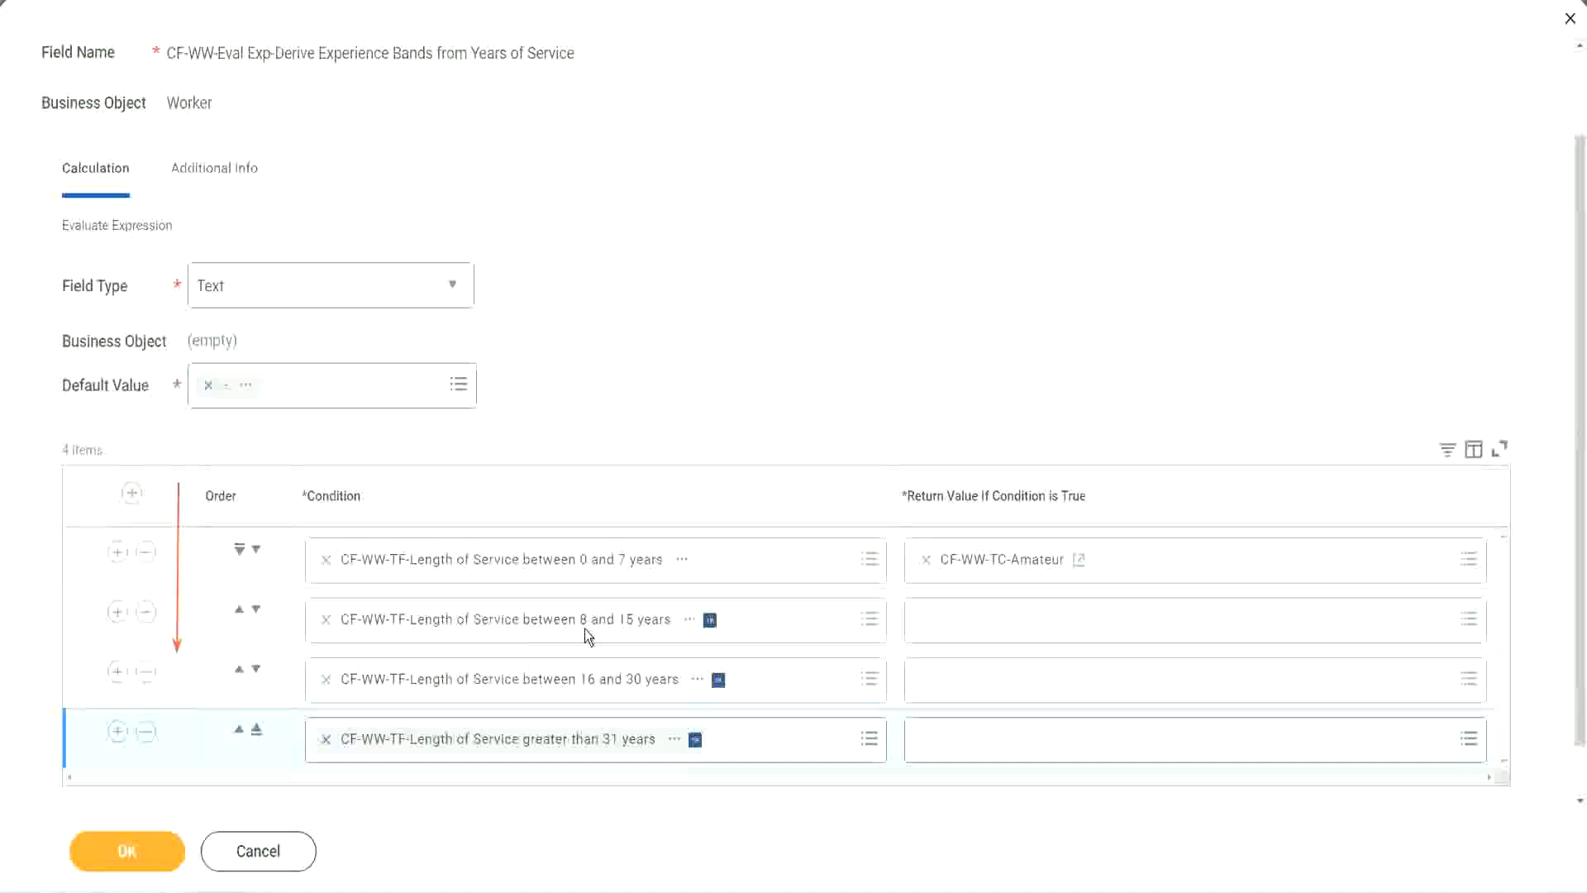
pyautogui.click(239, 611)
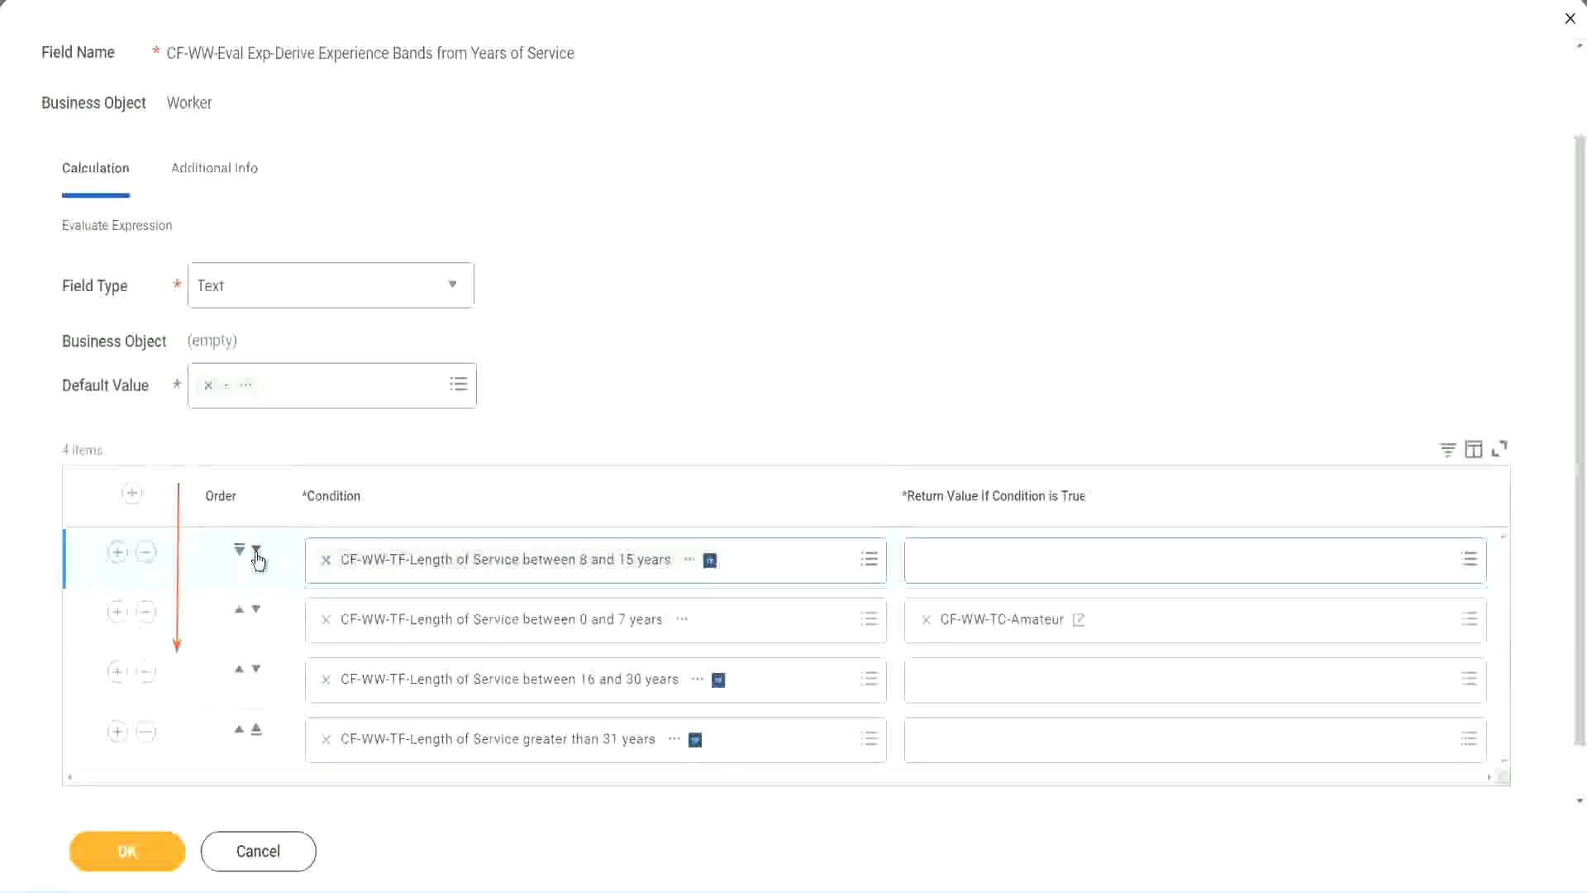
pyautogui.click(256, 549)
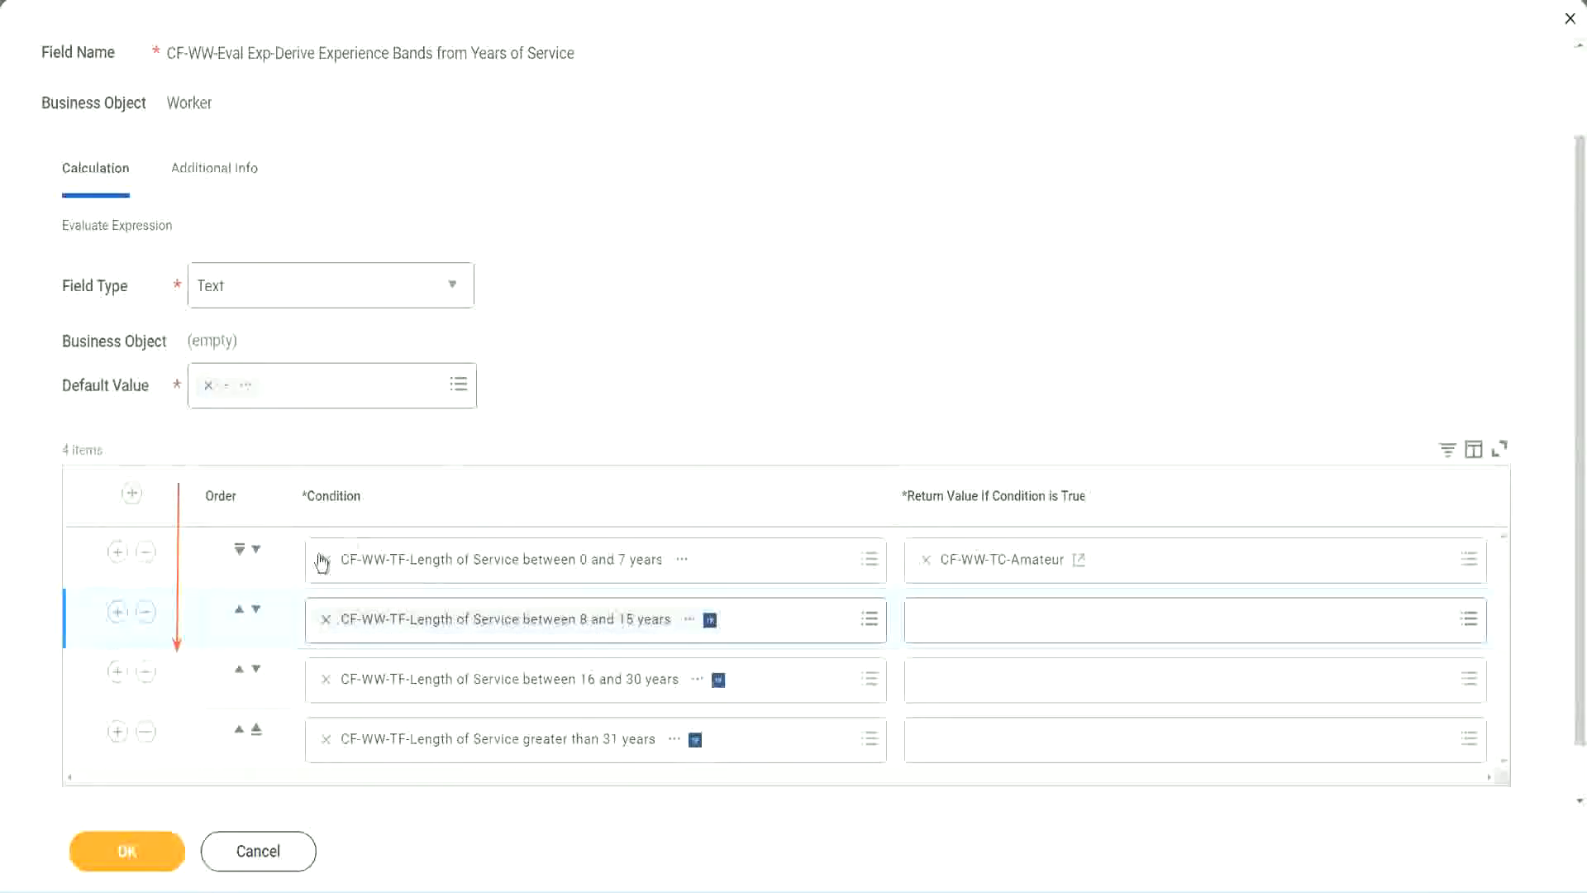
pyautogui.click(239, 612)
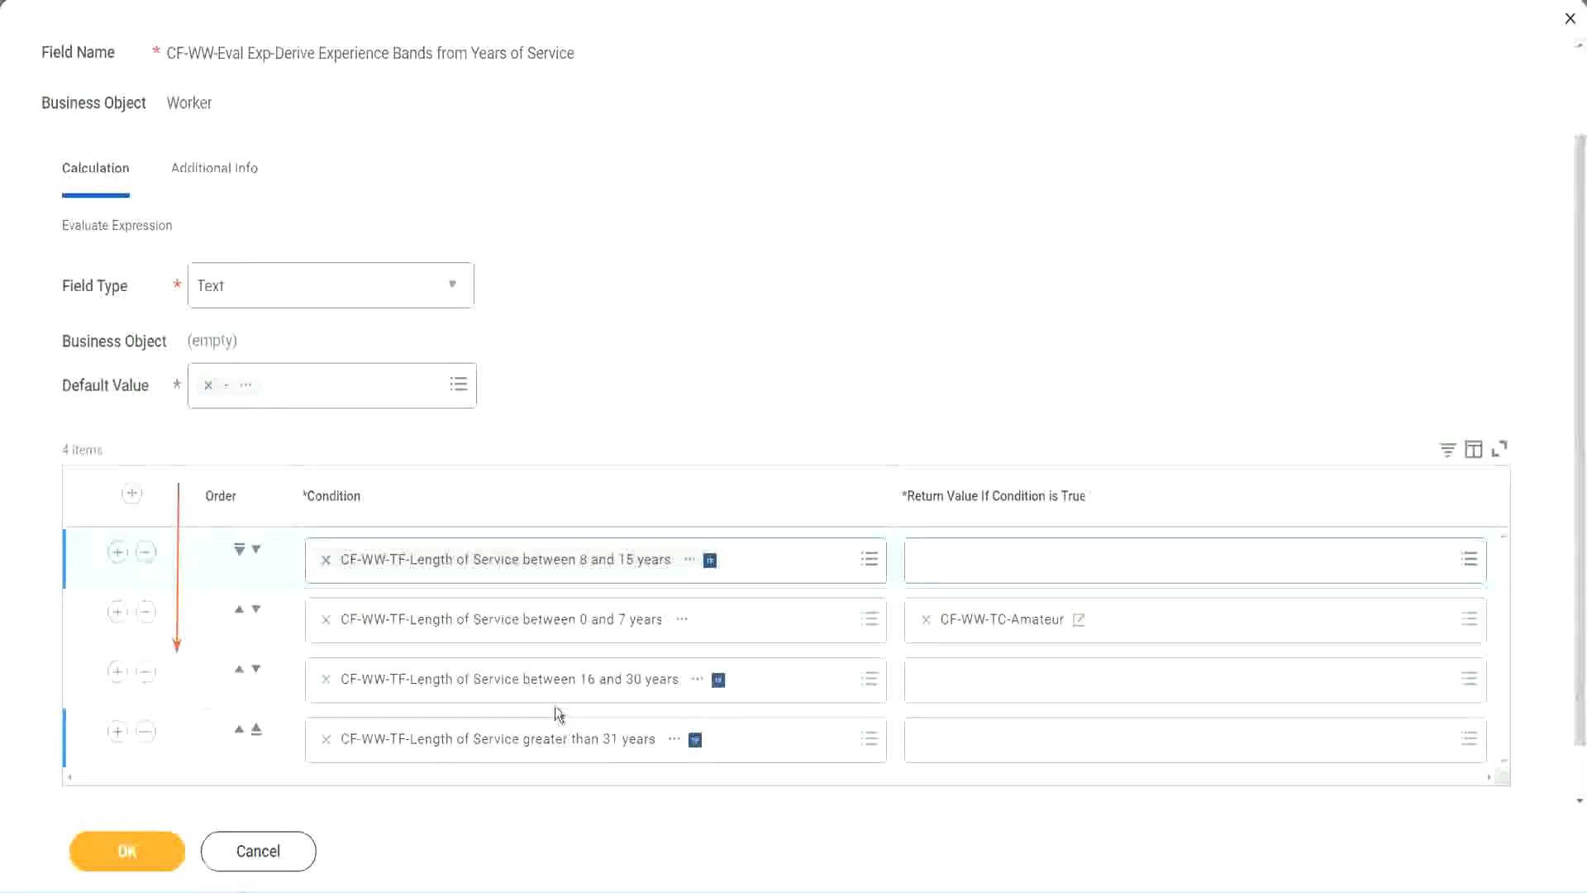
# Copy the text of the CF-WW-TC-Amateur return value and move the 8 to 15 years condition back below the 0 to 7 years row
pyautogui.rightClick(1005, 631)
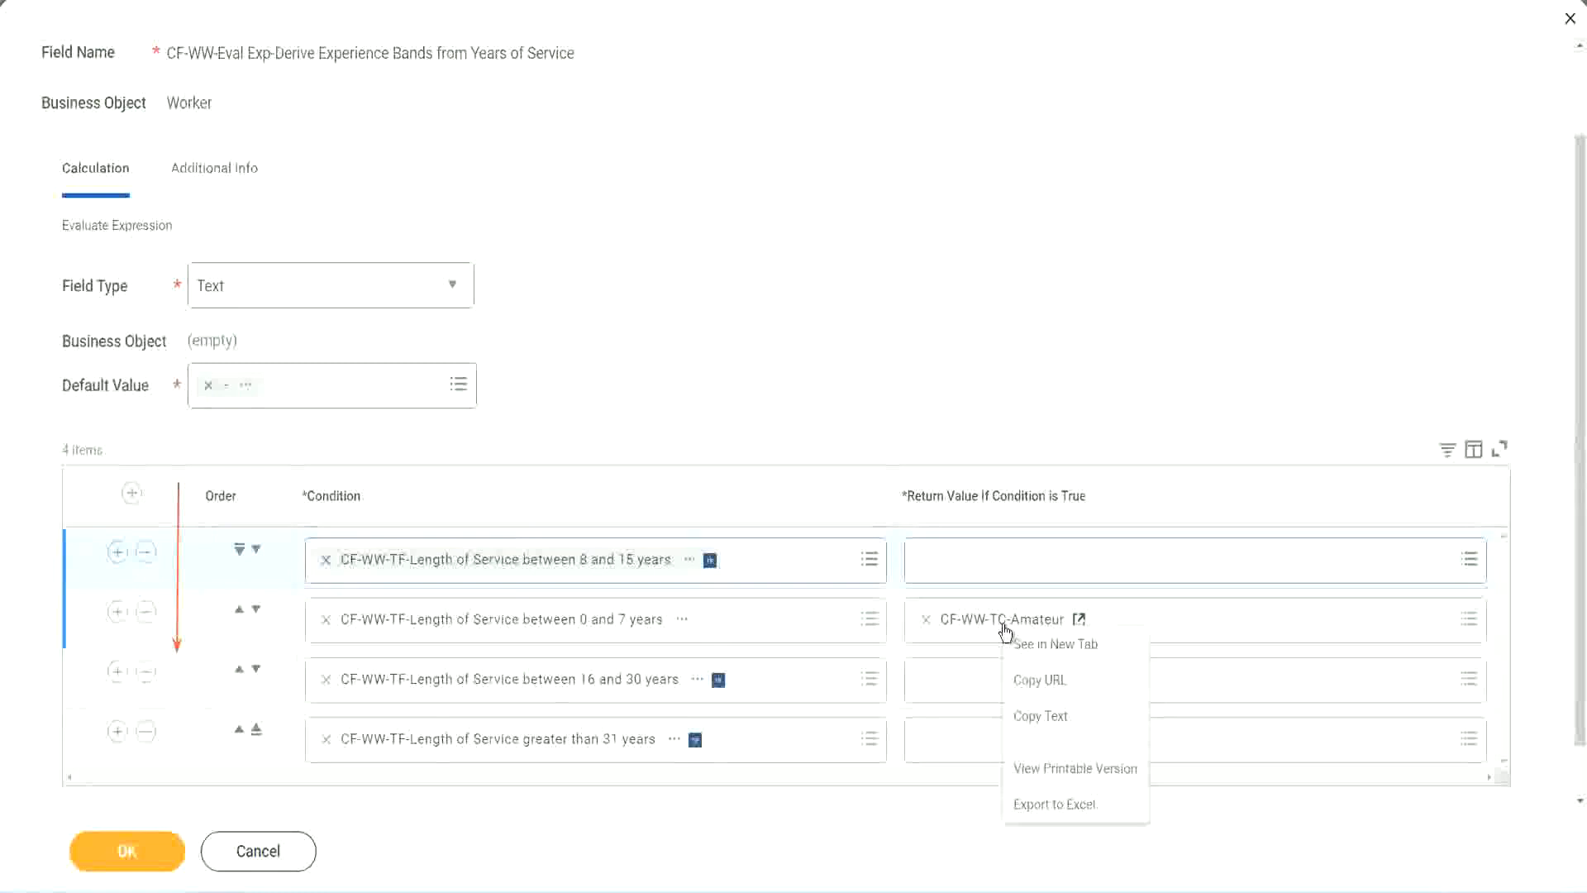
pyautogui.click(1043, 717)
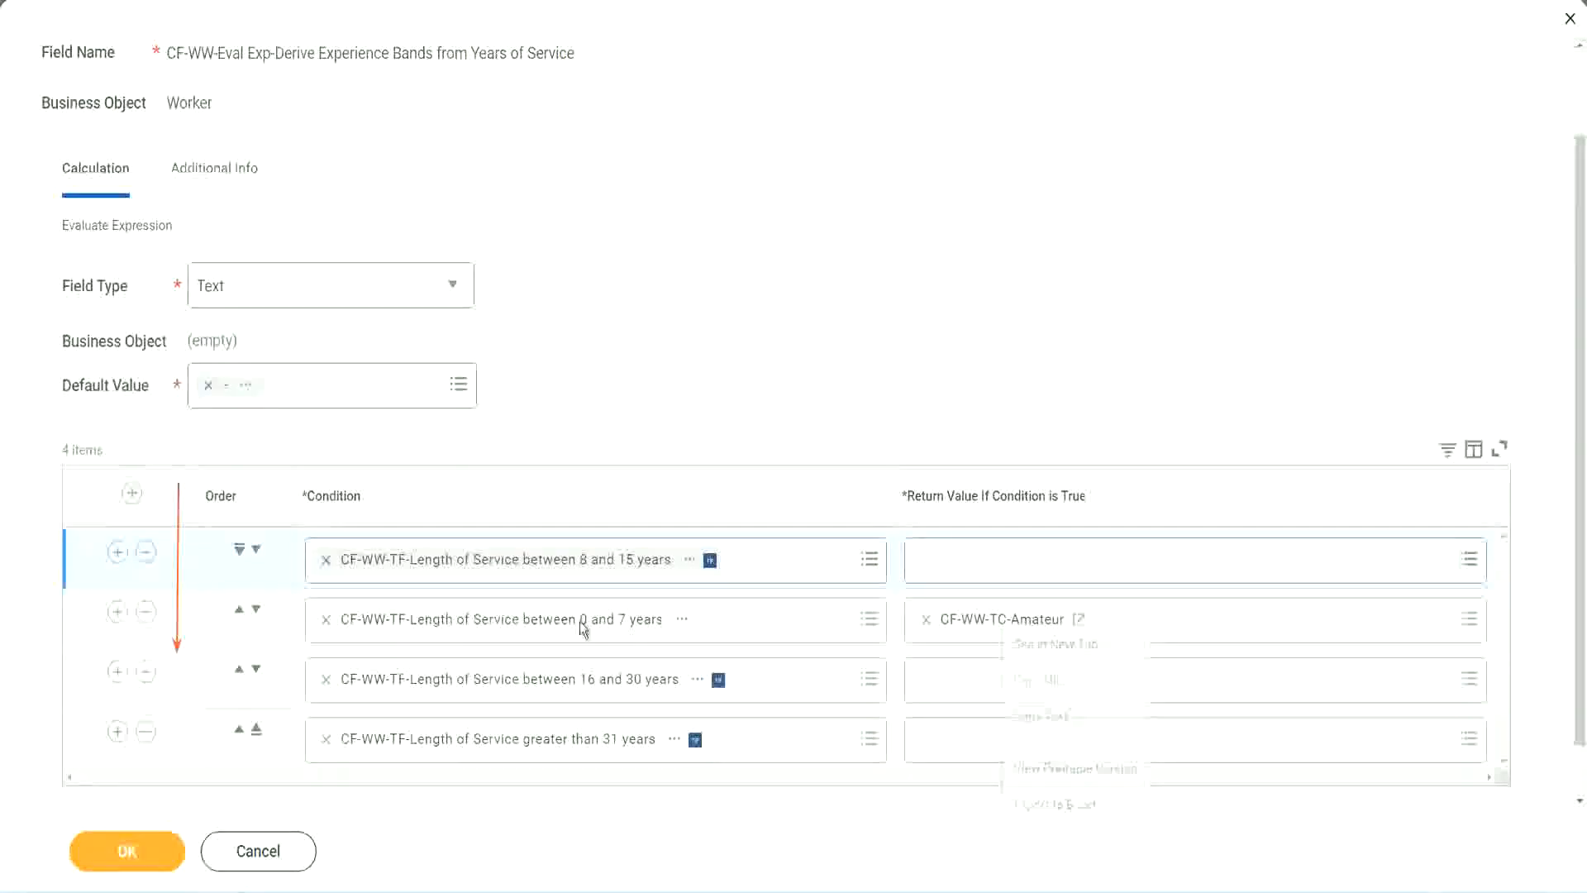
pyautogui.click(255, 549)
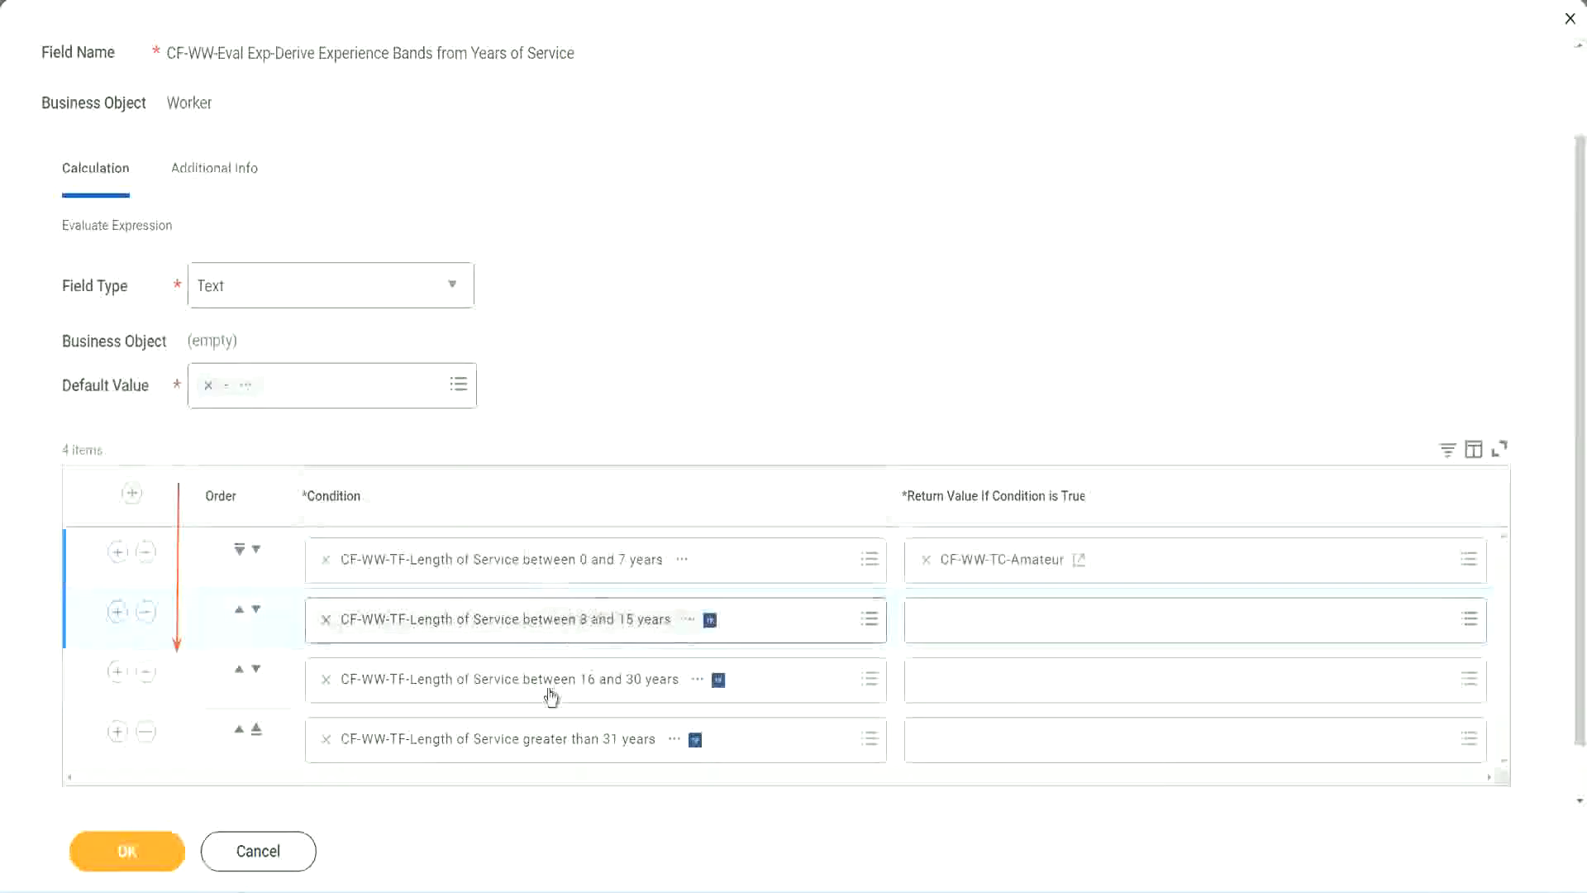
# Start a new Text Constant calculated field on the Global business object for the second row's return value, named CF-WW-TC-Experienced
pyautogui.click(918, 612)
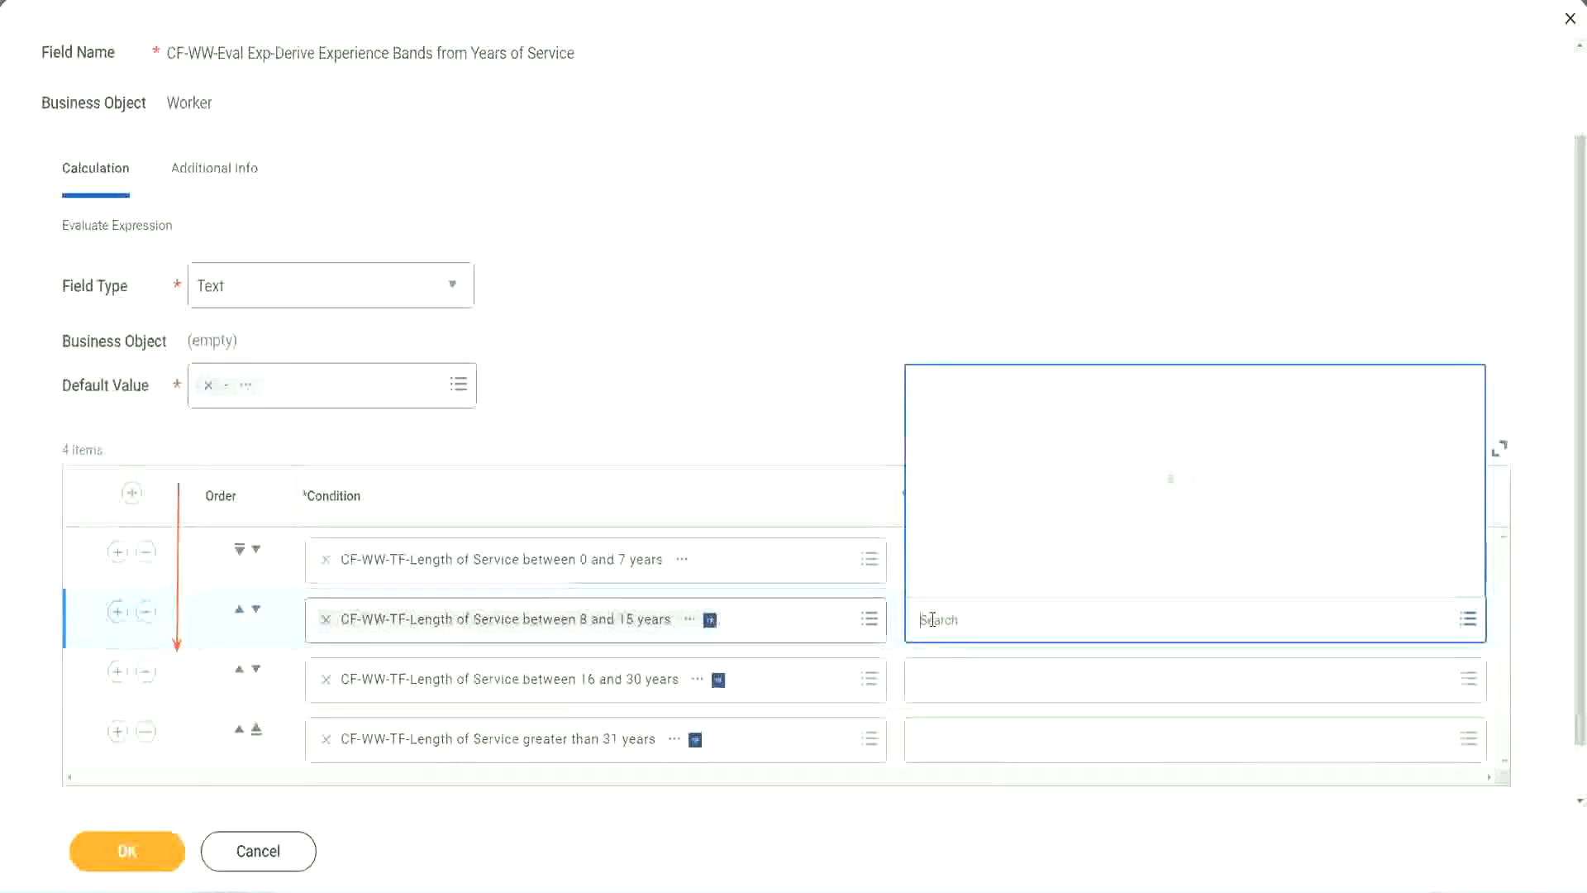
pyautogui.click(987, 580)
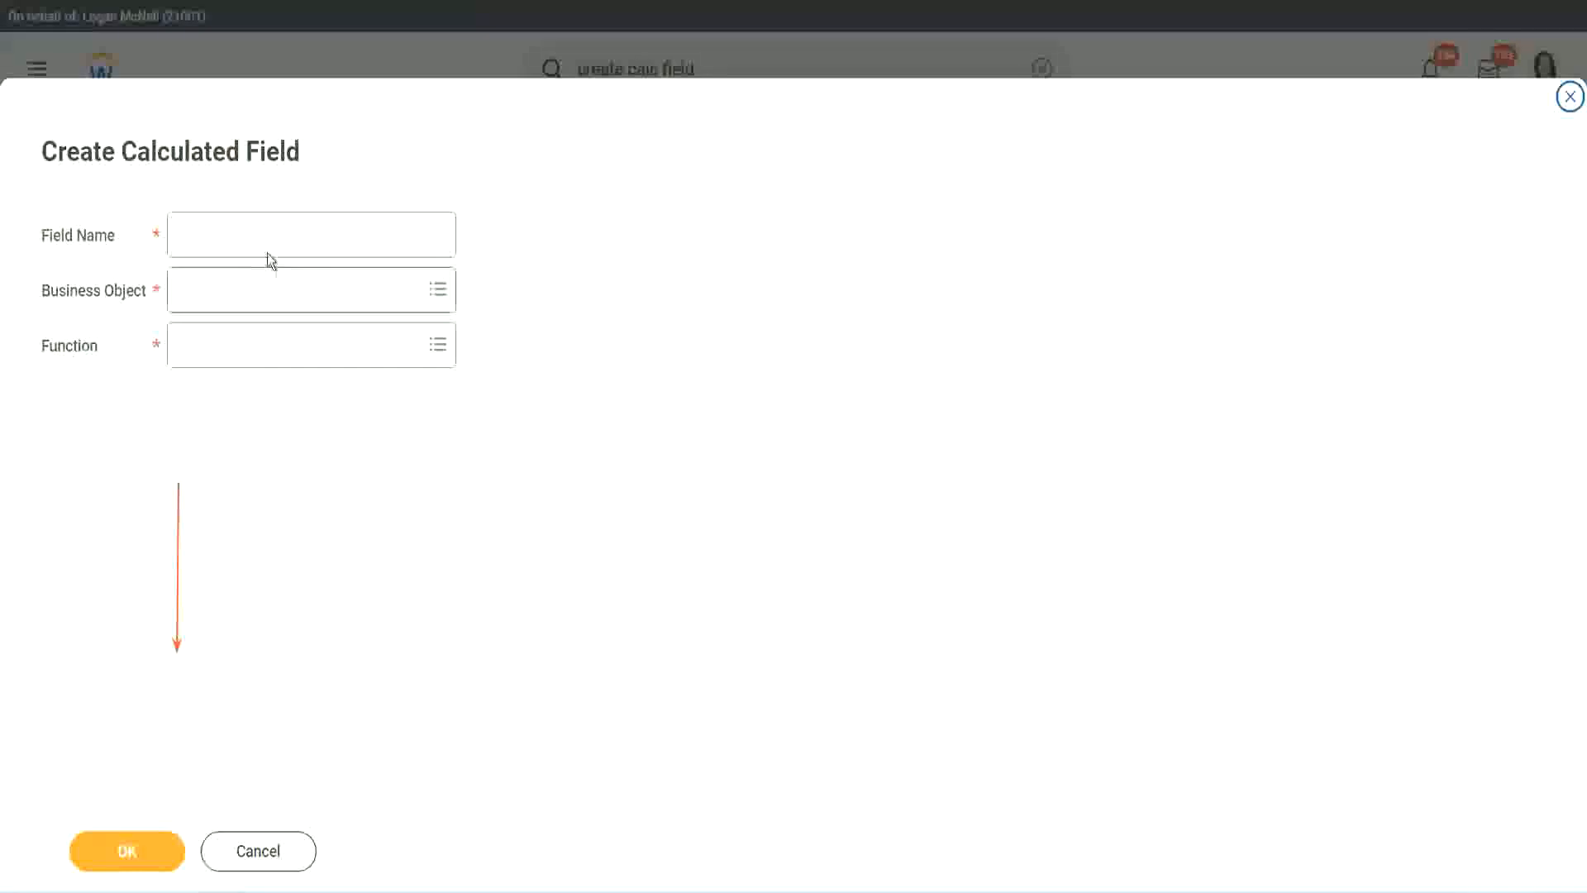
pyautogui.click(253, 235)
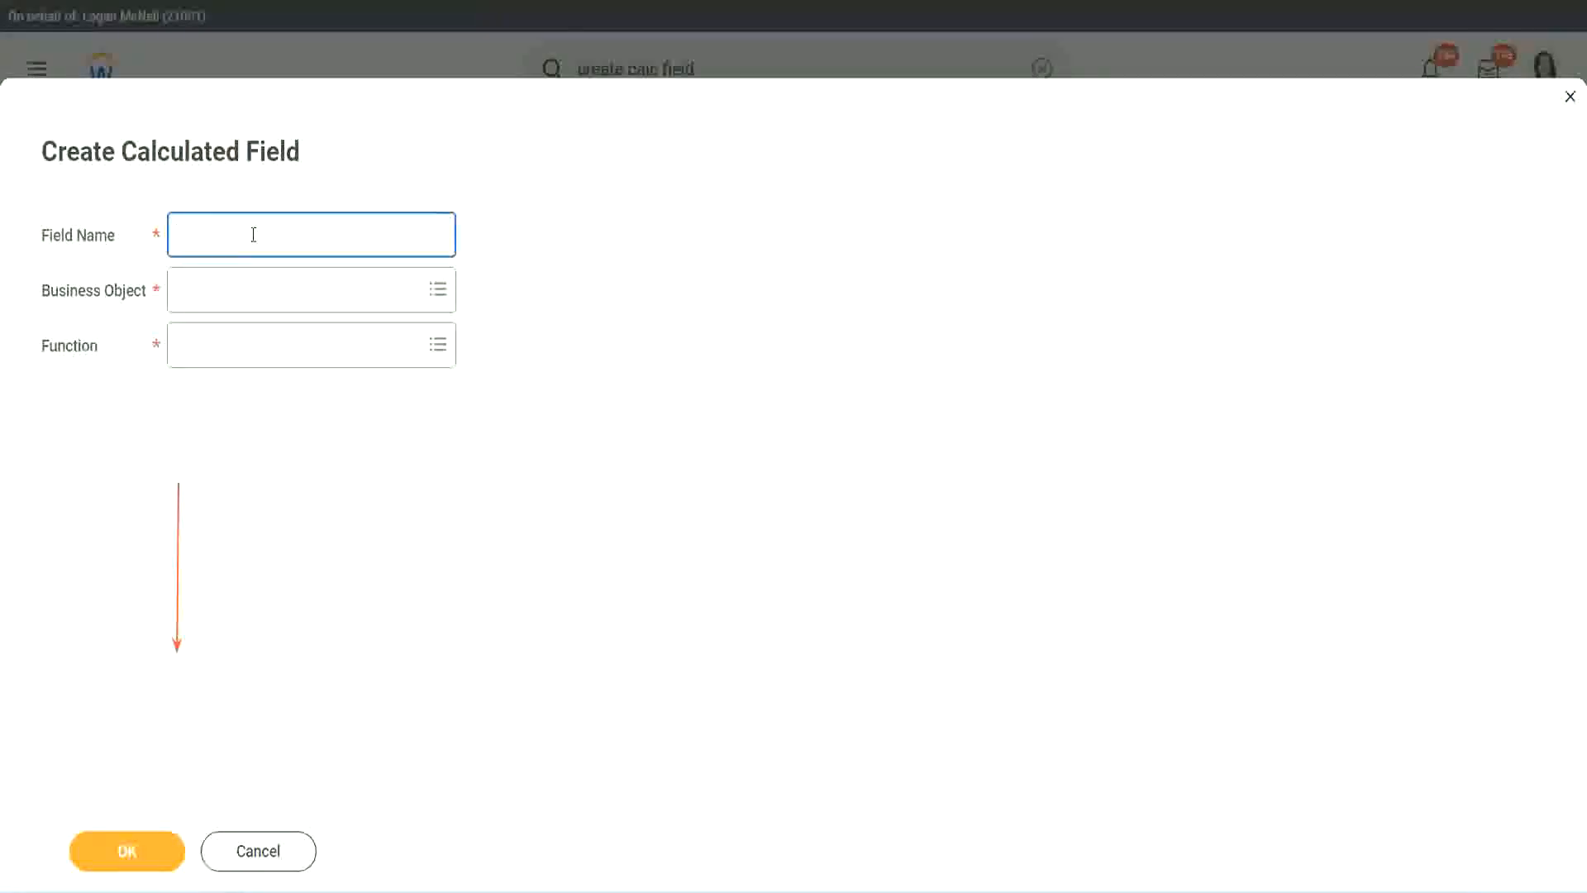
pyautogui.write('CF-WW-TC-Amateur')
pyautogui.doubleClick(271, 236)
pyautogui.write('Experienced')
# Proceed to the new field's definition, set its text constant to Experienced and confirm it
pyautogui.click(124, 850)
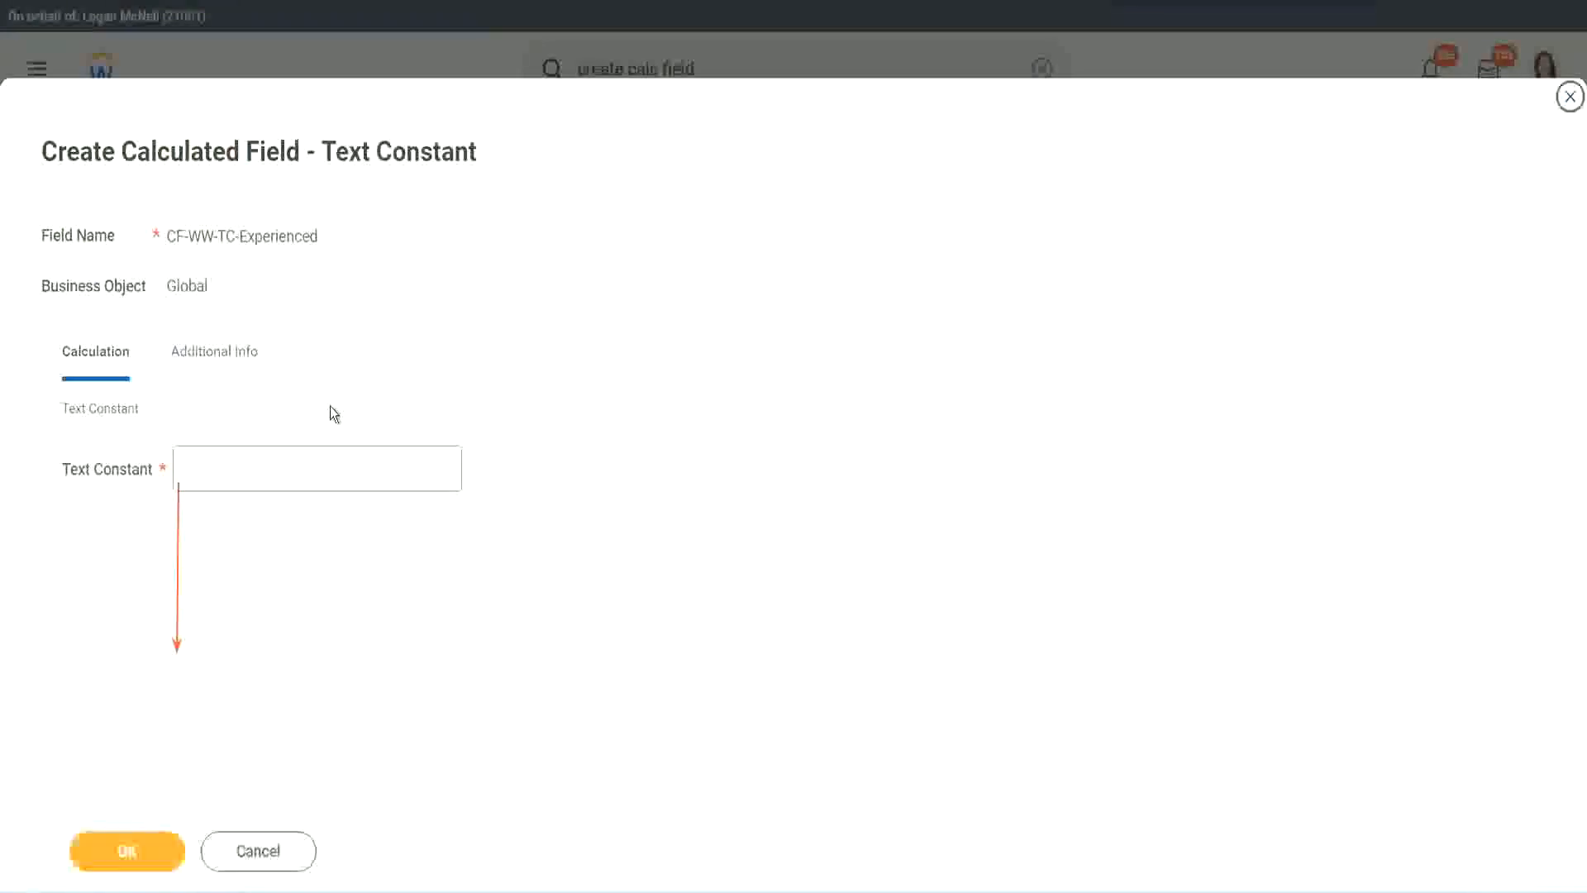
pyautogui.click(245, 467)
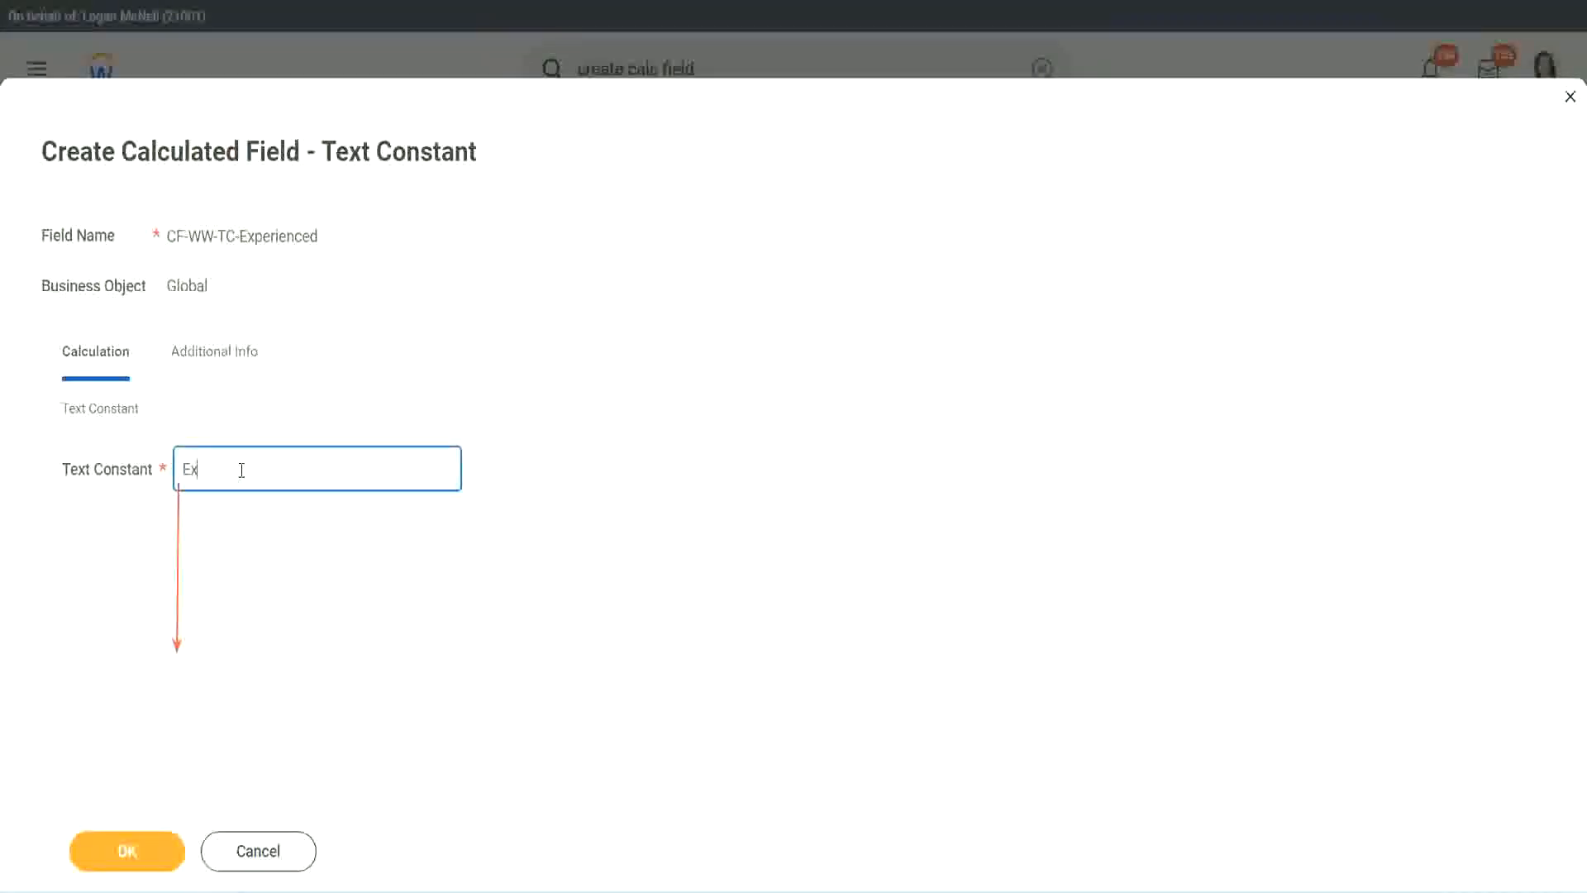
pyautogui.click(132, 850)
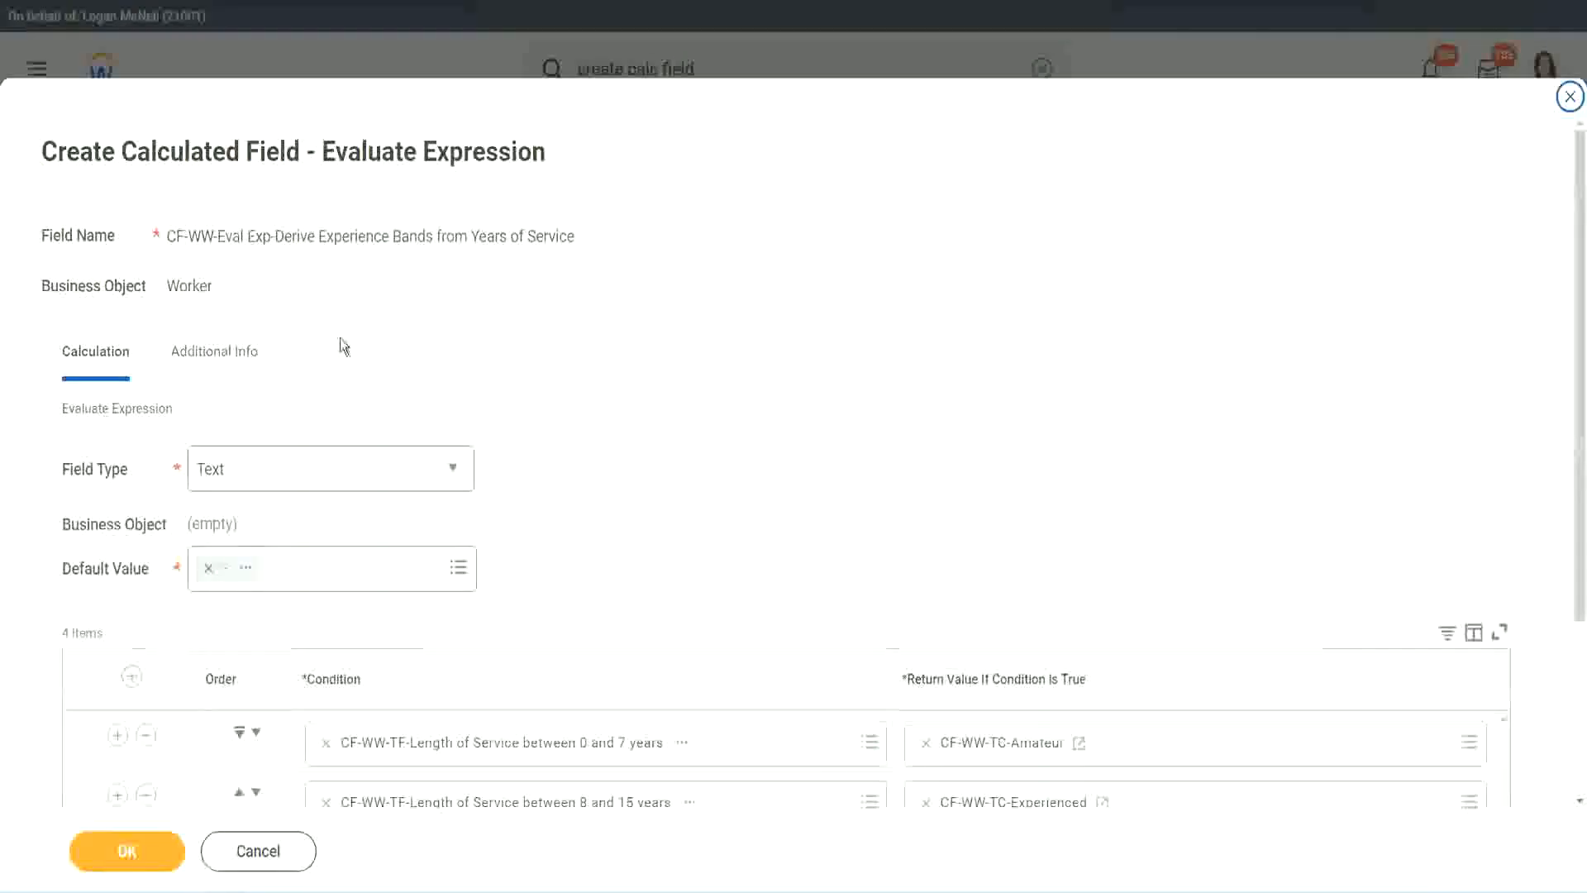
# Start a new calculated field for the third row's return value, entering CF-WW-TC-Amateur as the base for its name
pyautogui.scroll(-3, 733, 431)
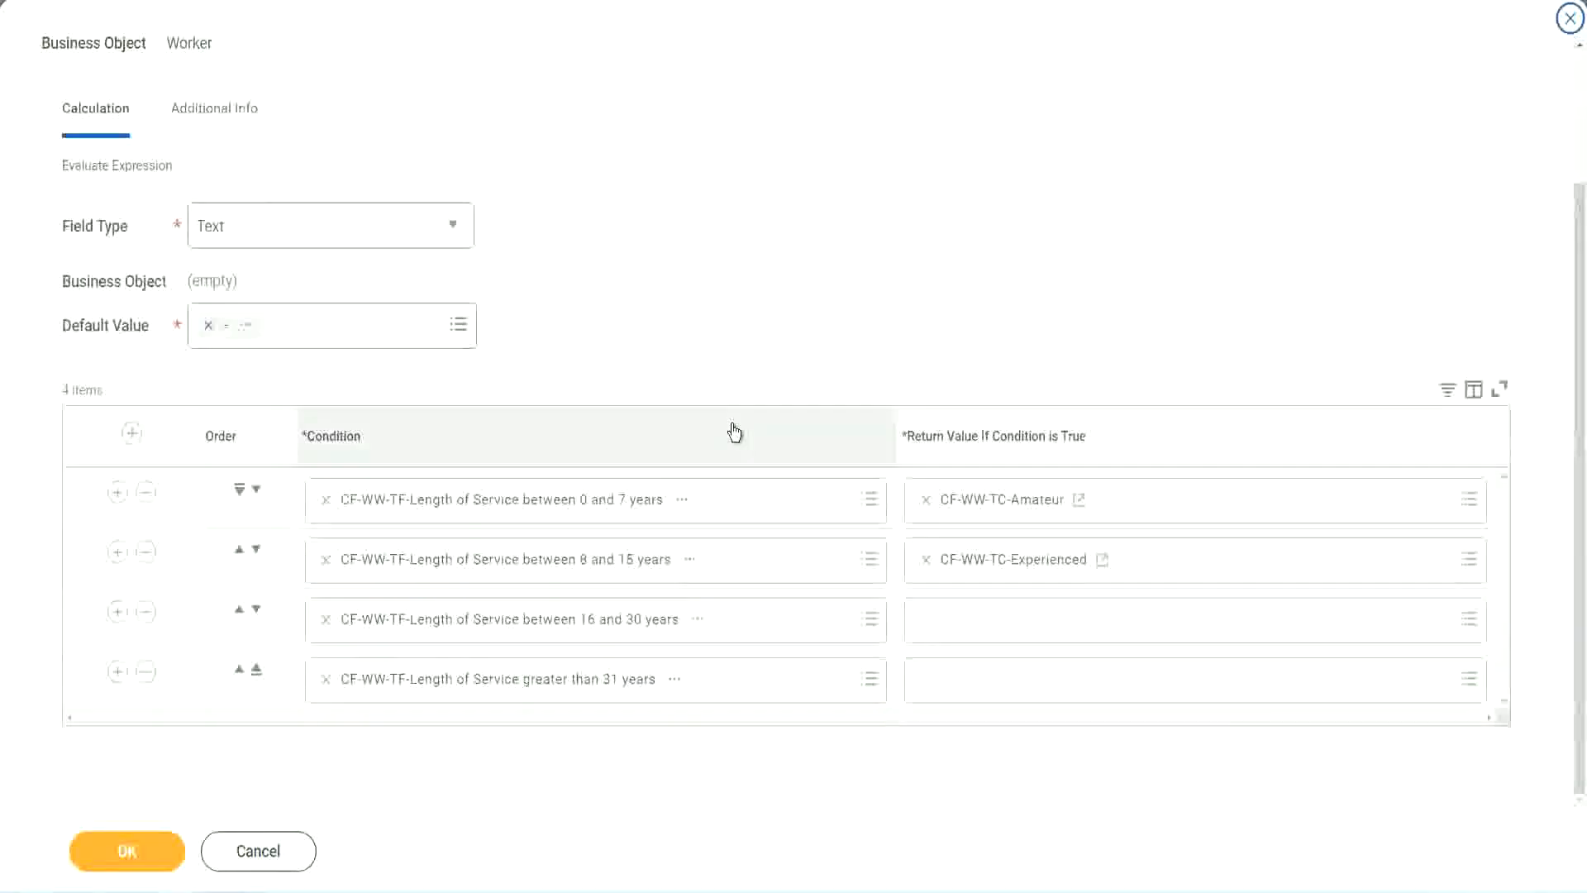
pyautogui.click(990, 628)
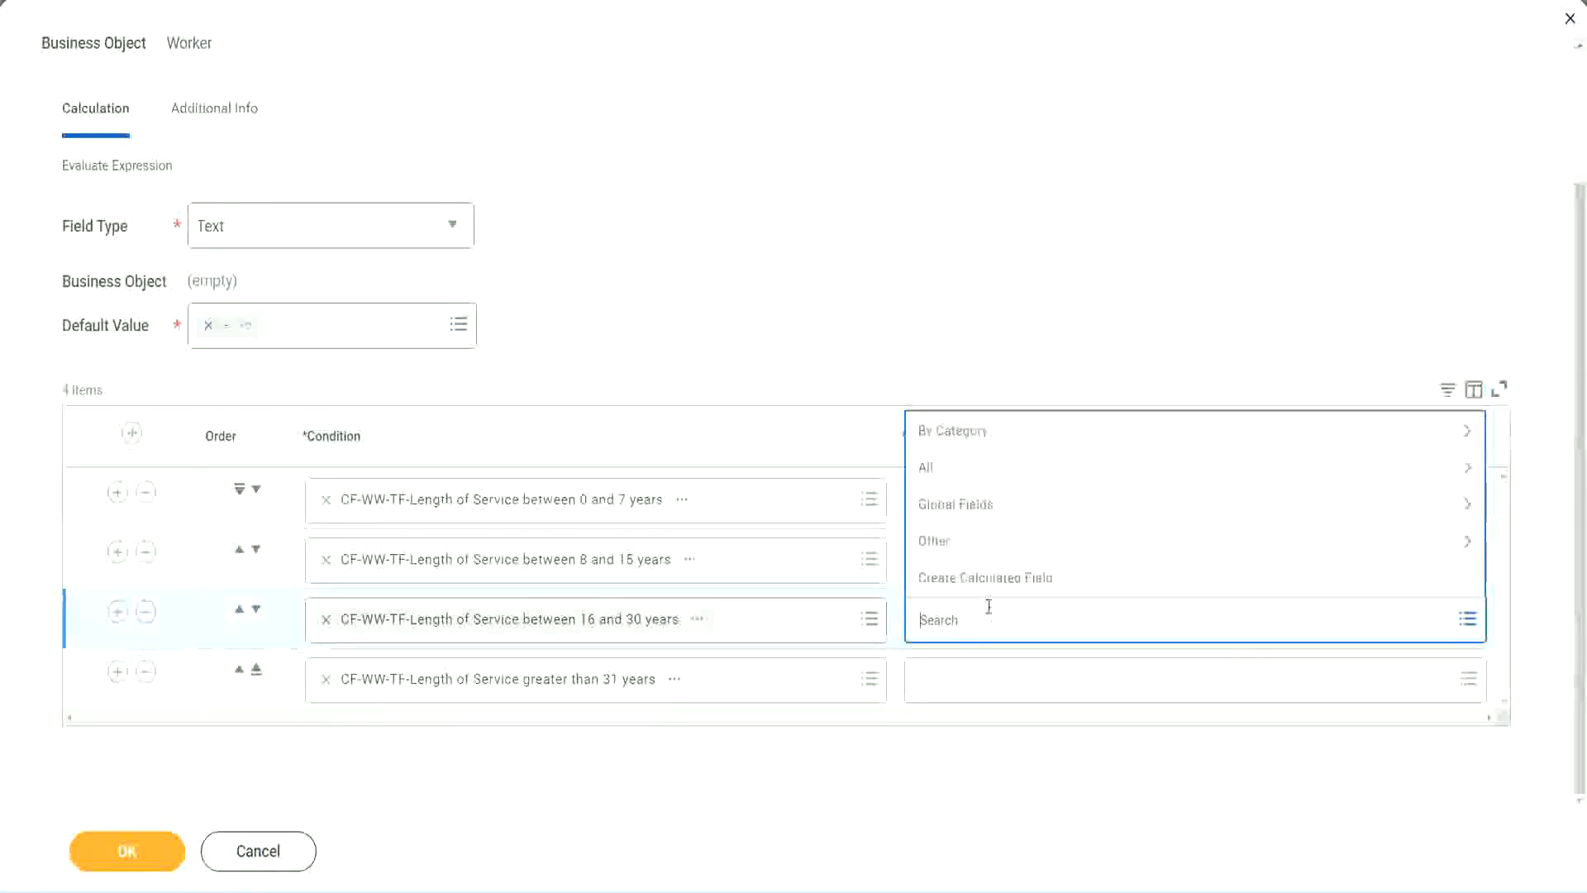
pyautogui.click(995, 576)
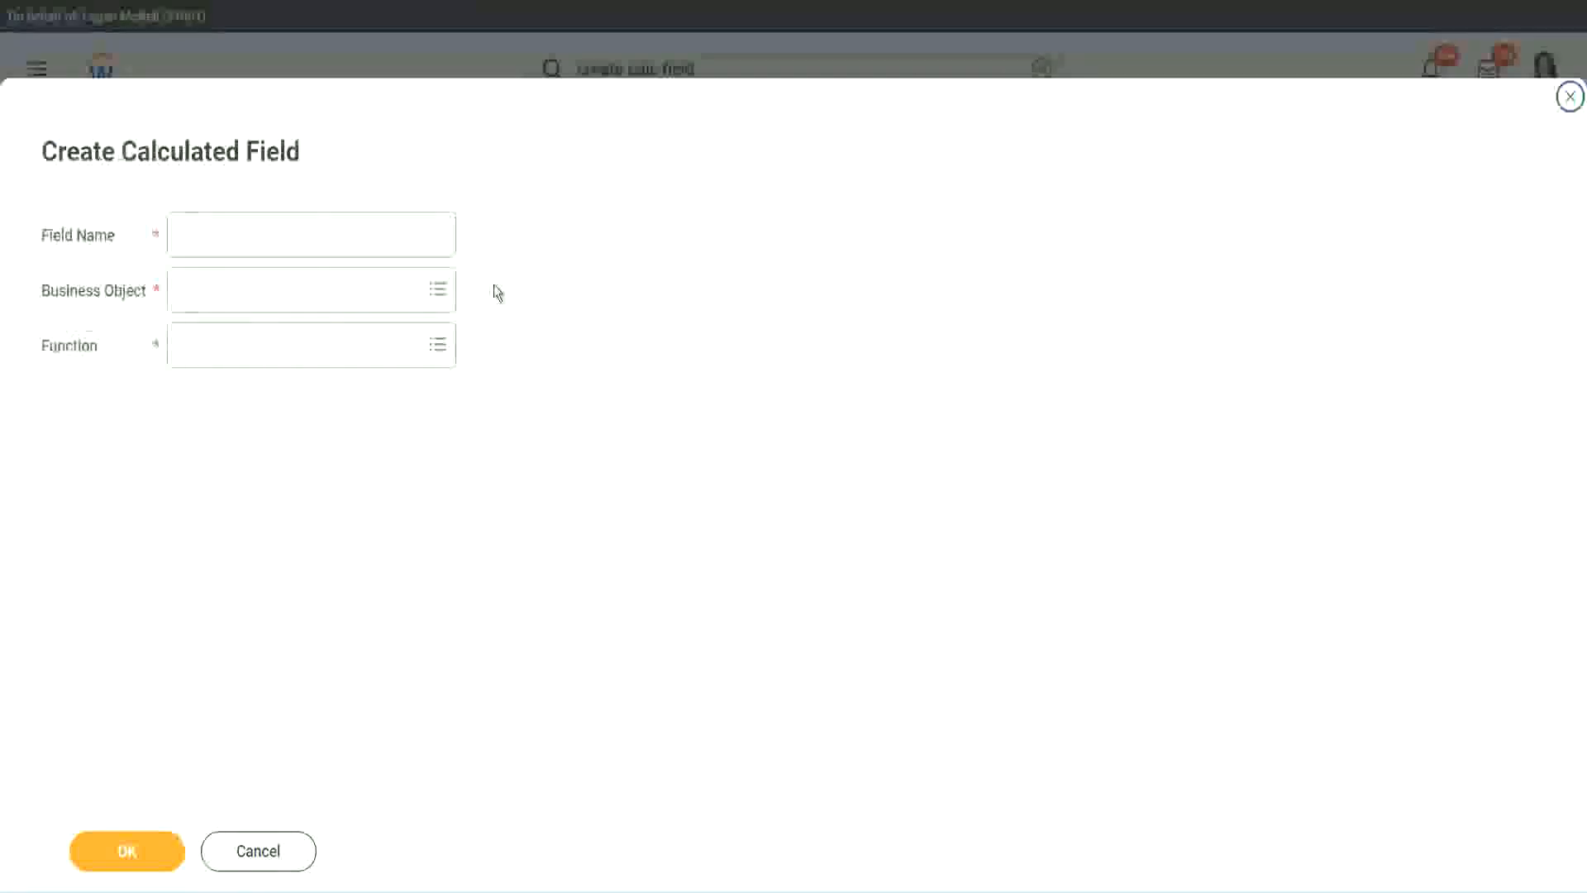
pyautogui.click(337, 234)
pyautogui.write('CF-WW-TC-Amateur')
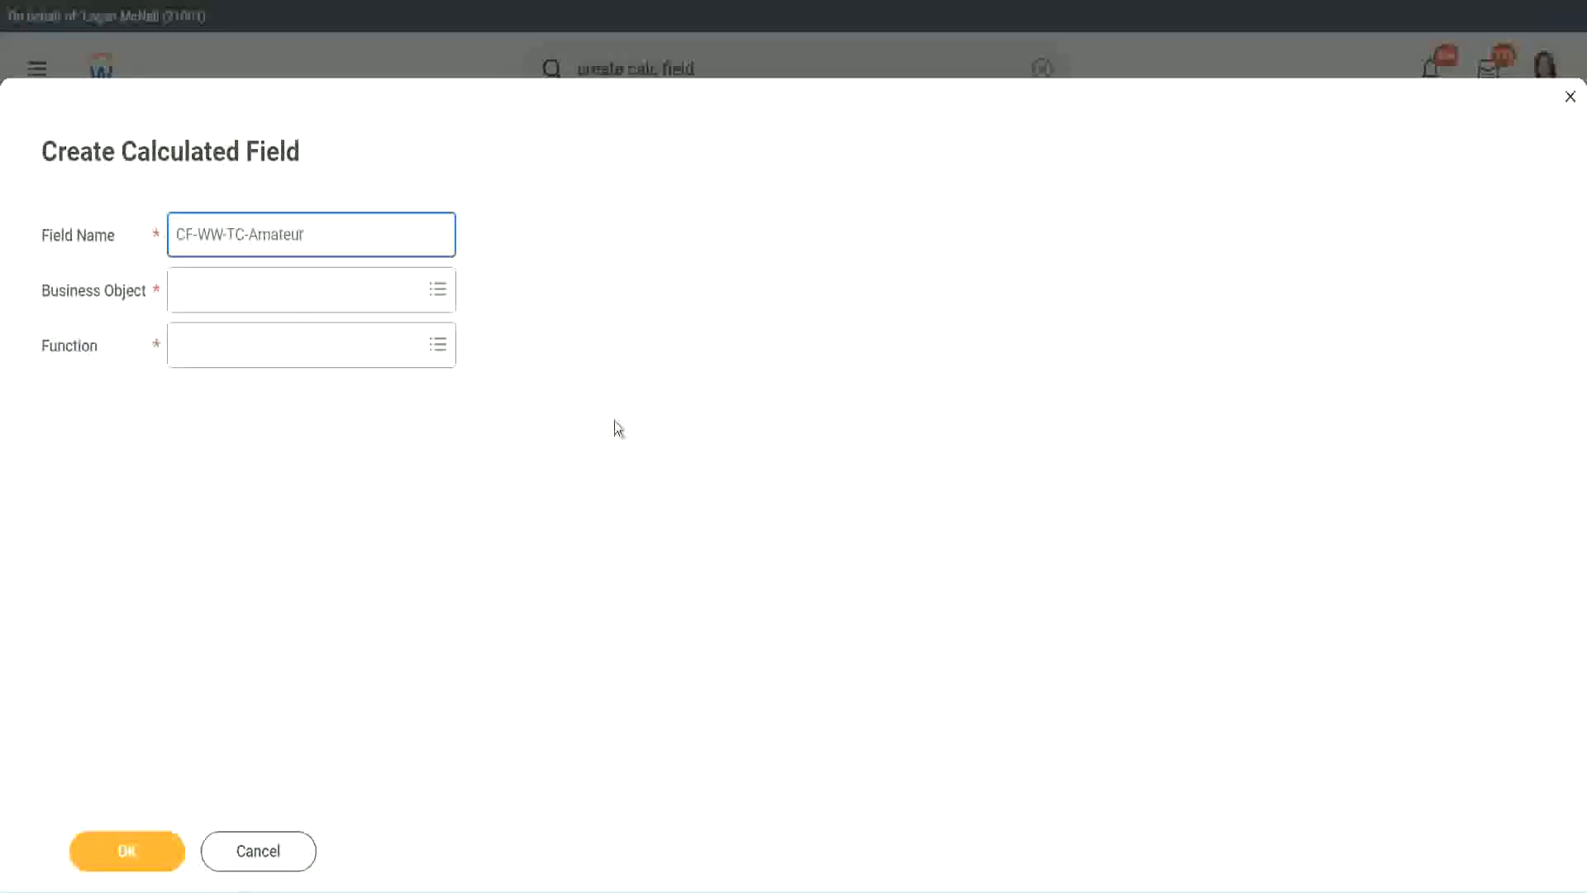
# Set the new field's business object to Global and change its name to CF-WW-TC-Senior
pyautogui.click(175, 291)
pyautogui.write('global')
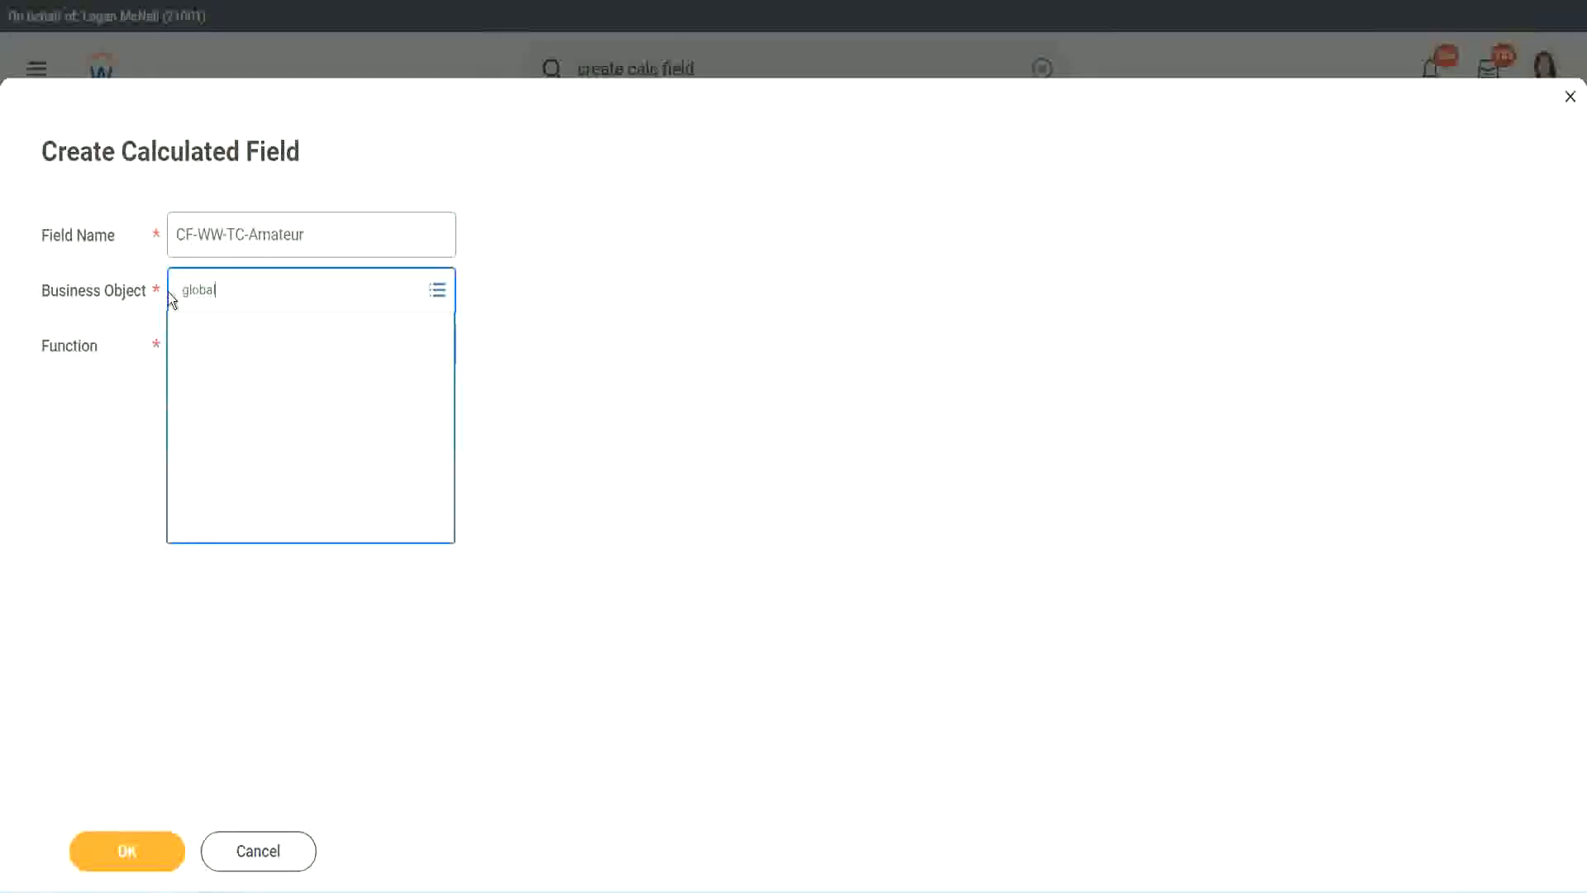
pyautogui.press('Return')
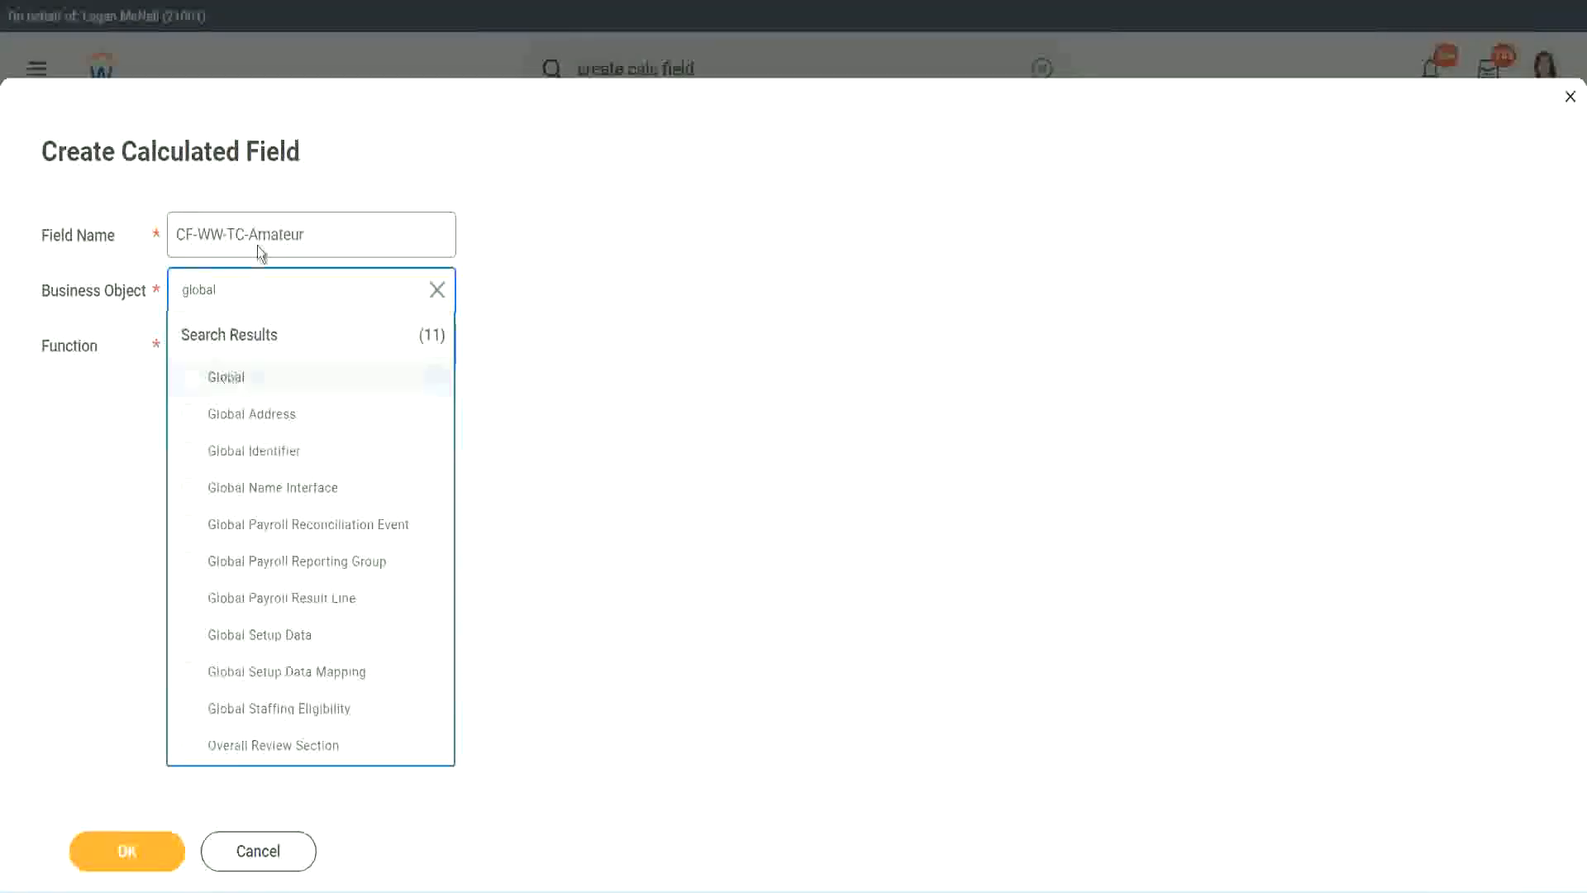
pyautogui.click(260, 247)
pyautogui.doubleClick(286, 233)
pyautogui.write('S')
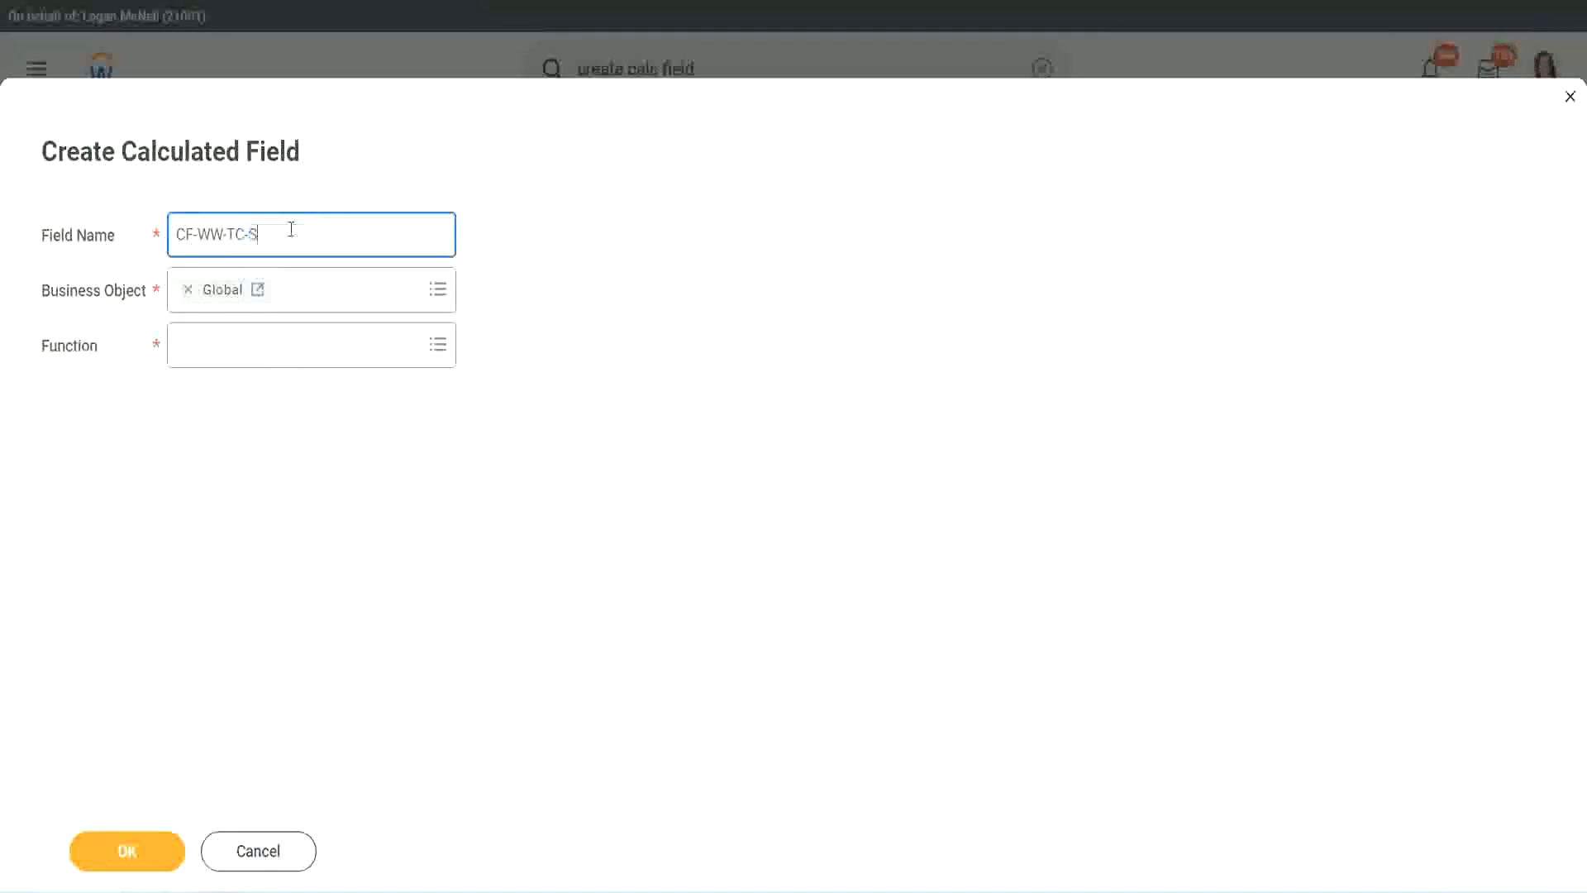
pyautogui.write('enior')
# Choose the Text Constant function for the CF-WW-TC-Senior field, set its text constant to Senior and confirm it
pyautogui.click(254, 360)
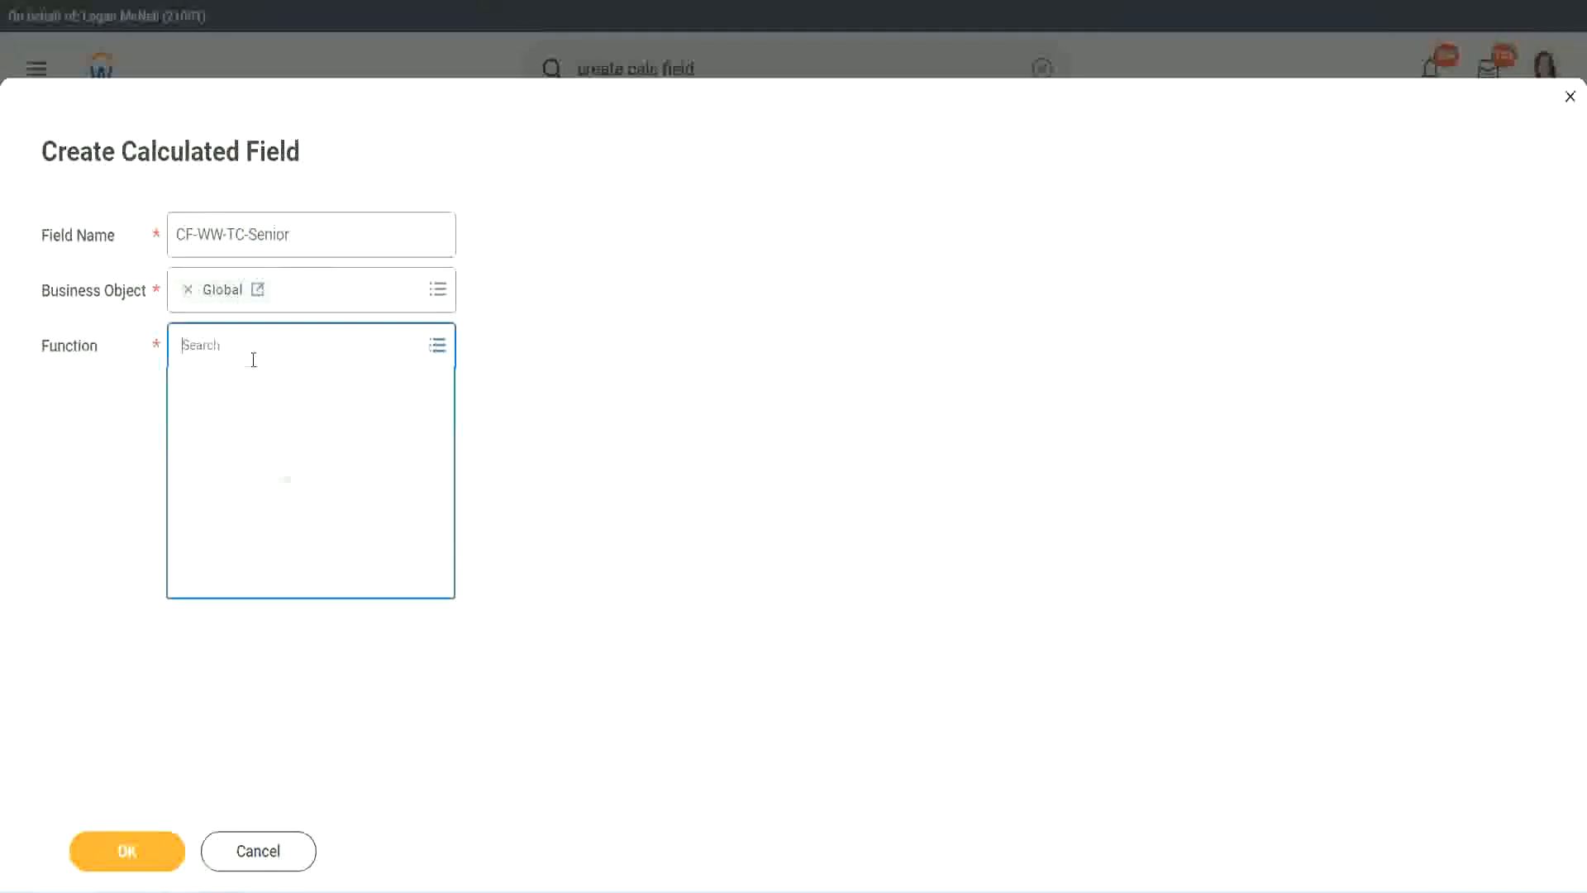
pyautogui.write('tc')
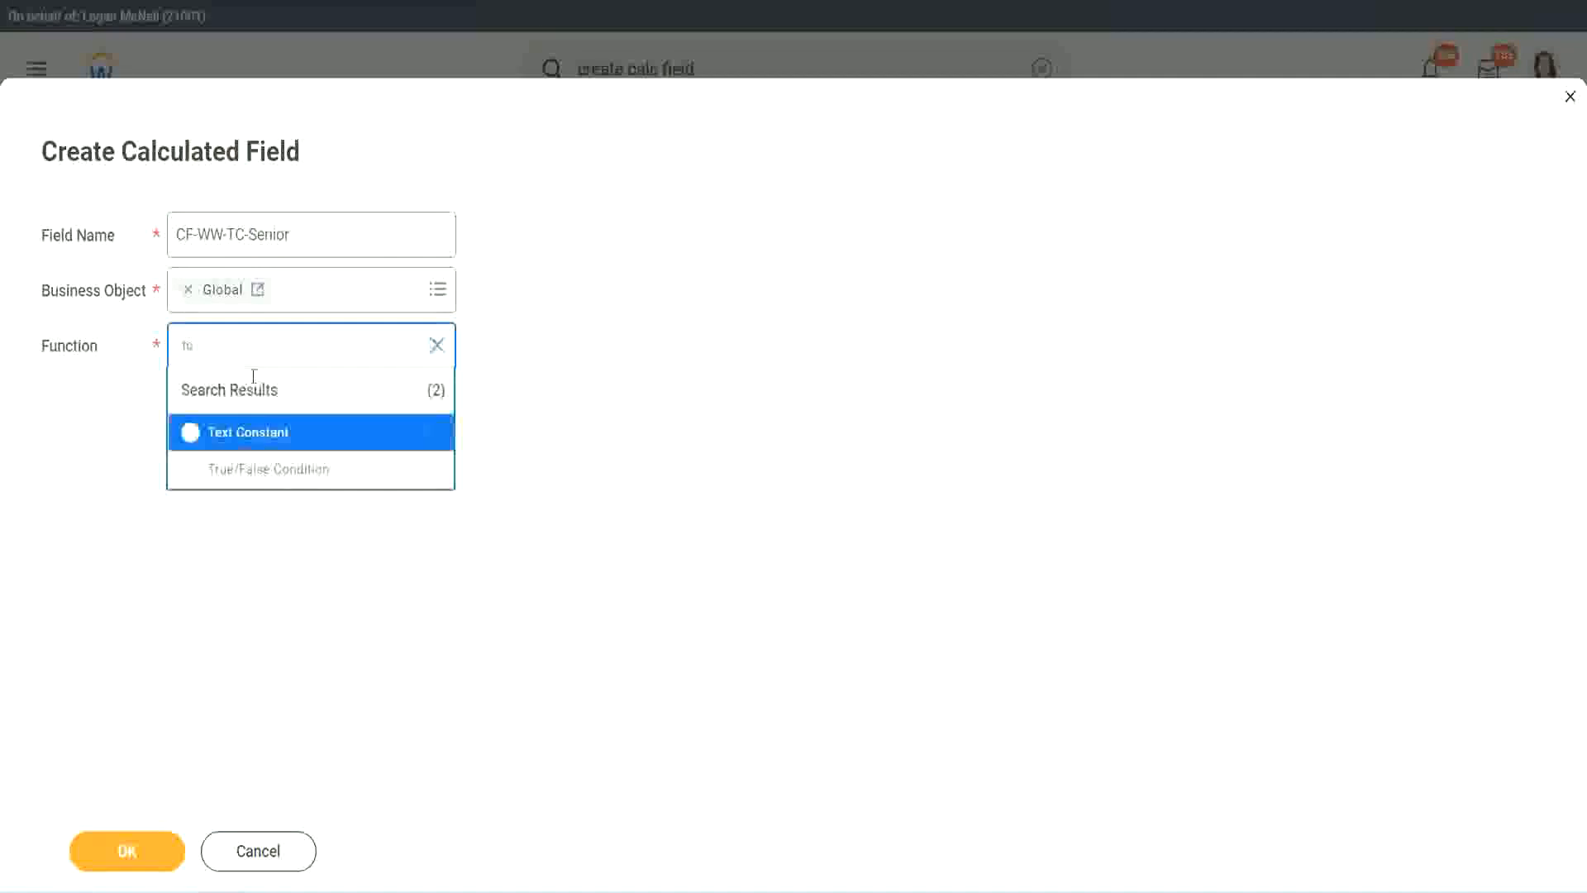
pyautogui.click(244, 431)
pyautogui.click(143, 860)
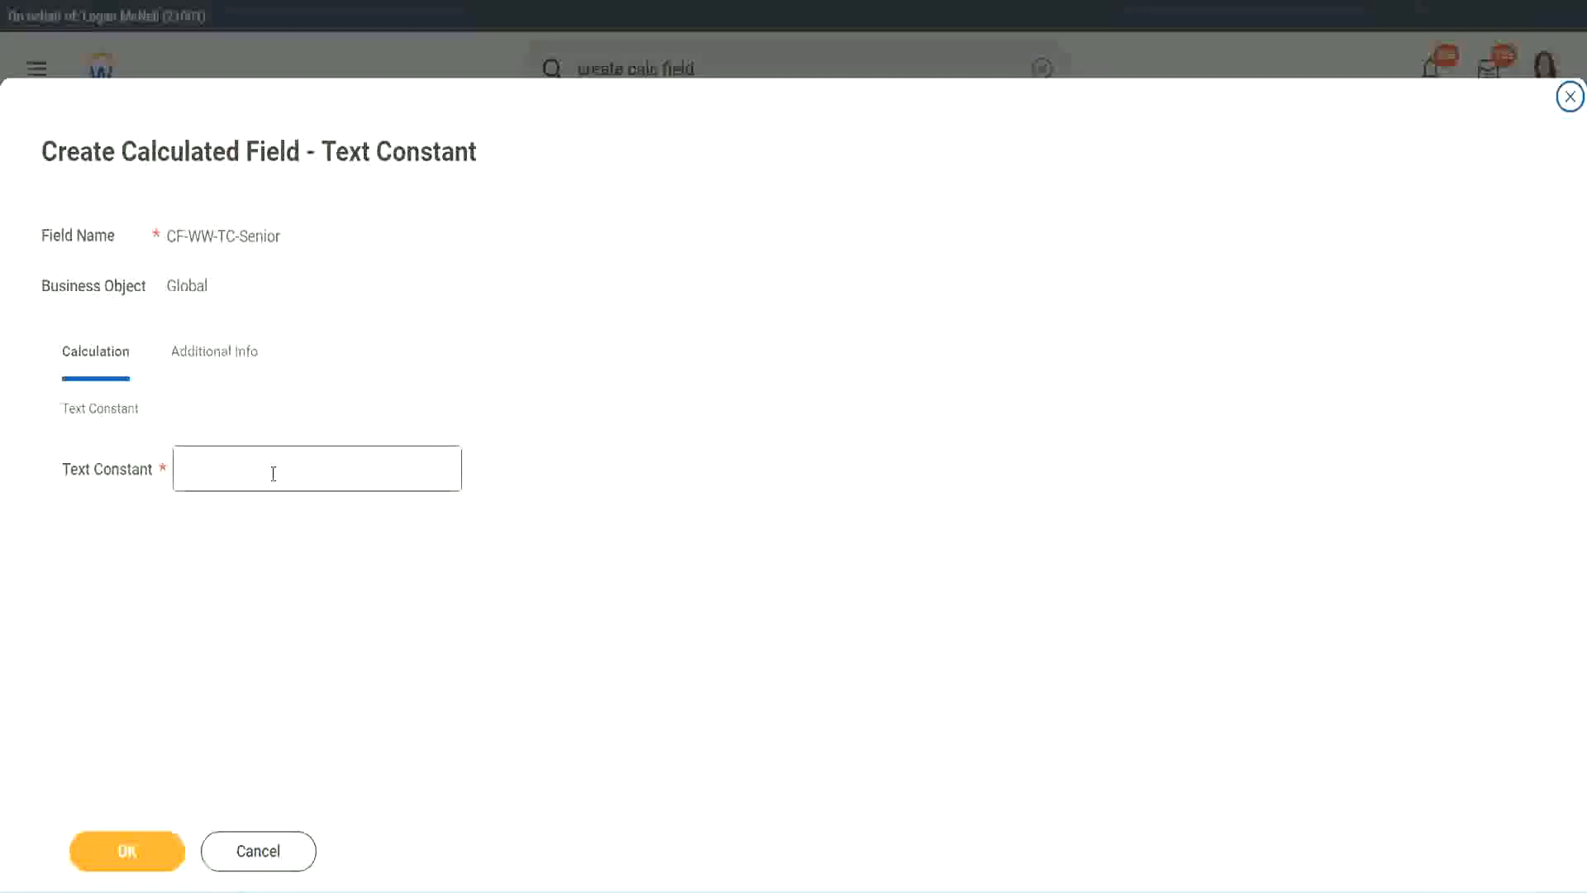
pyautogui.click(267, 464)
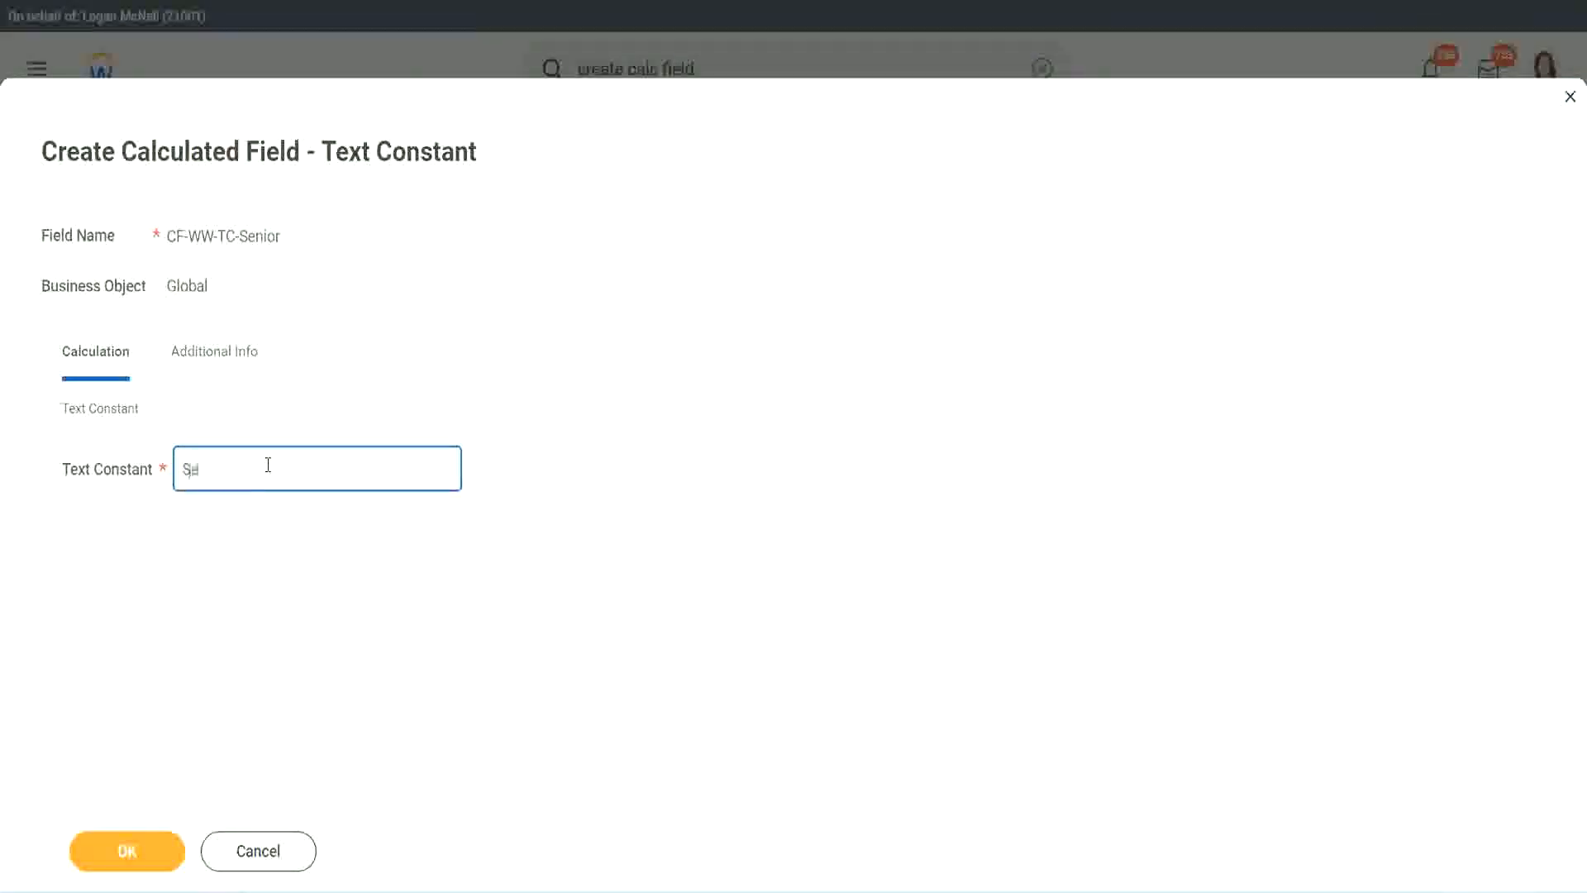
pyautogui.click(153, 847)
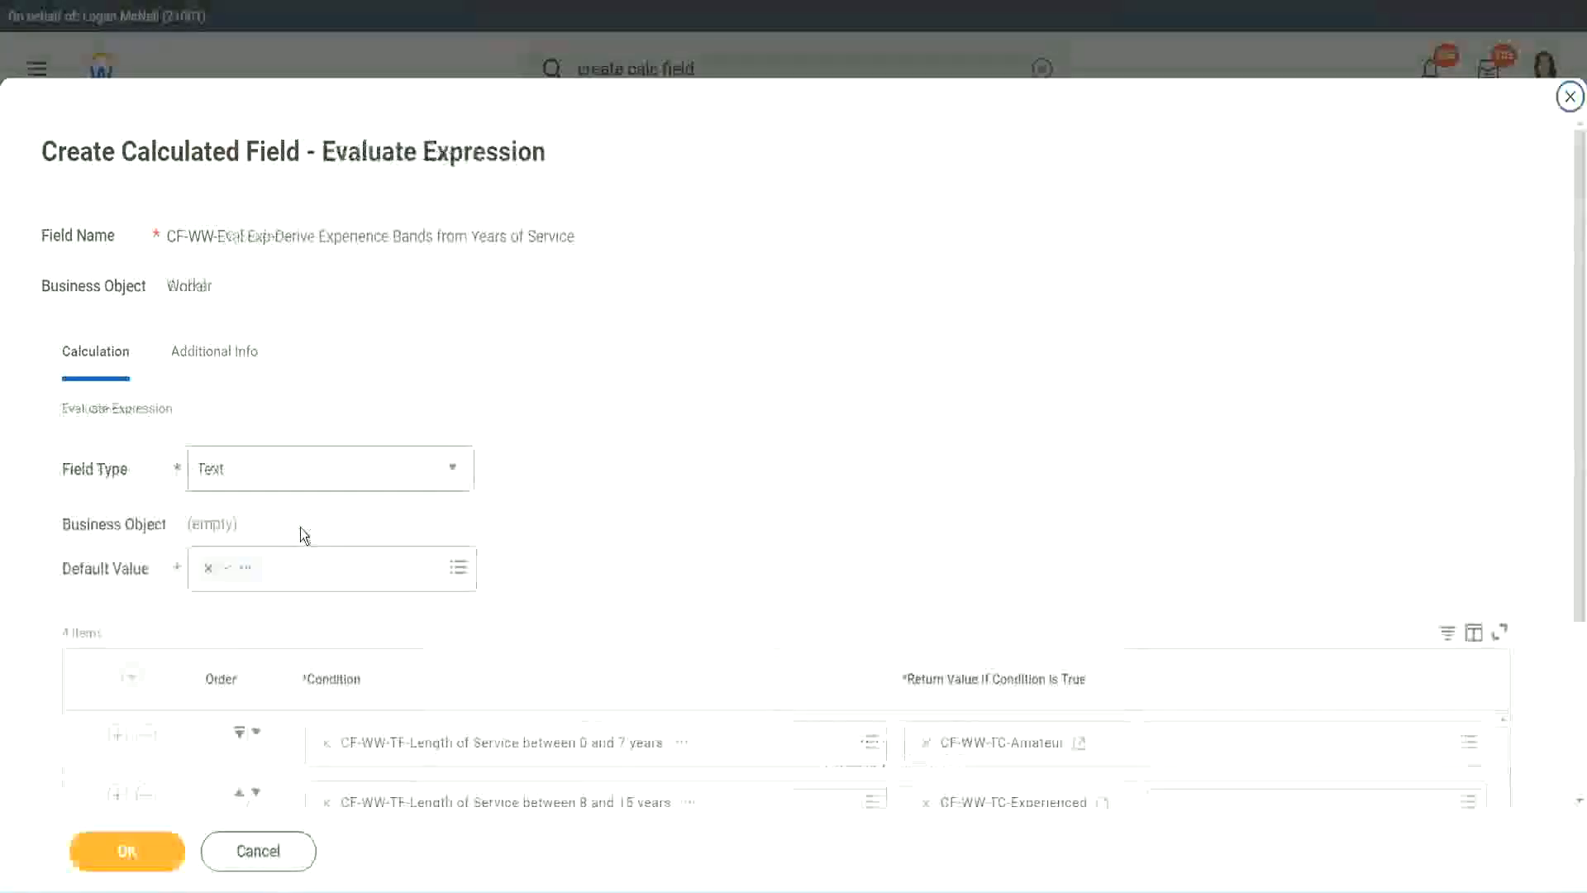
# Start a new calculated field for the fourth row's return value, reusing the CF-WW-TC-Senior name as CF-WW-TC-Legend
pyautogui.scroll(-3, 1149, 593)
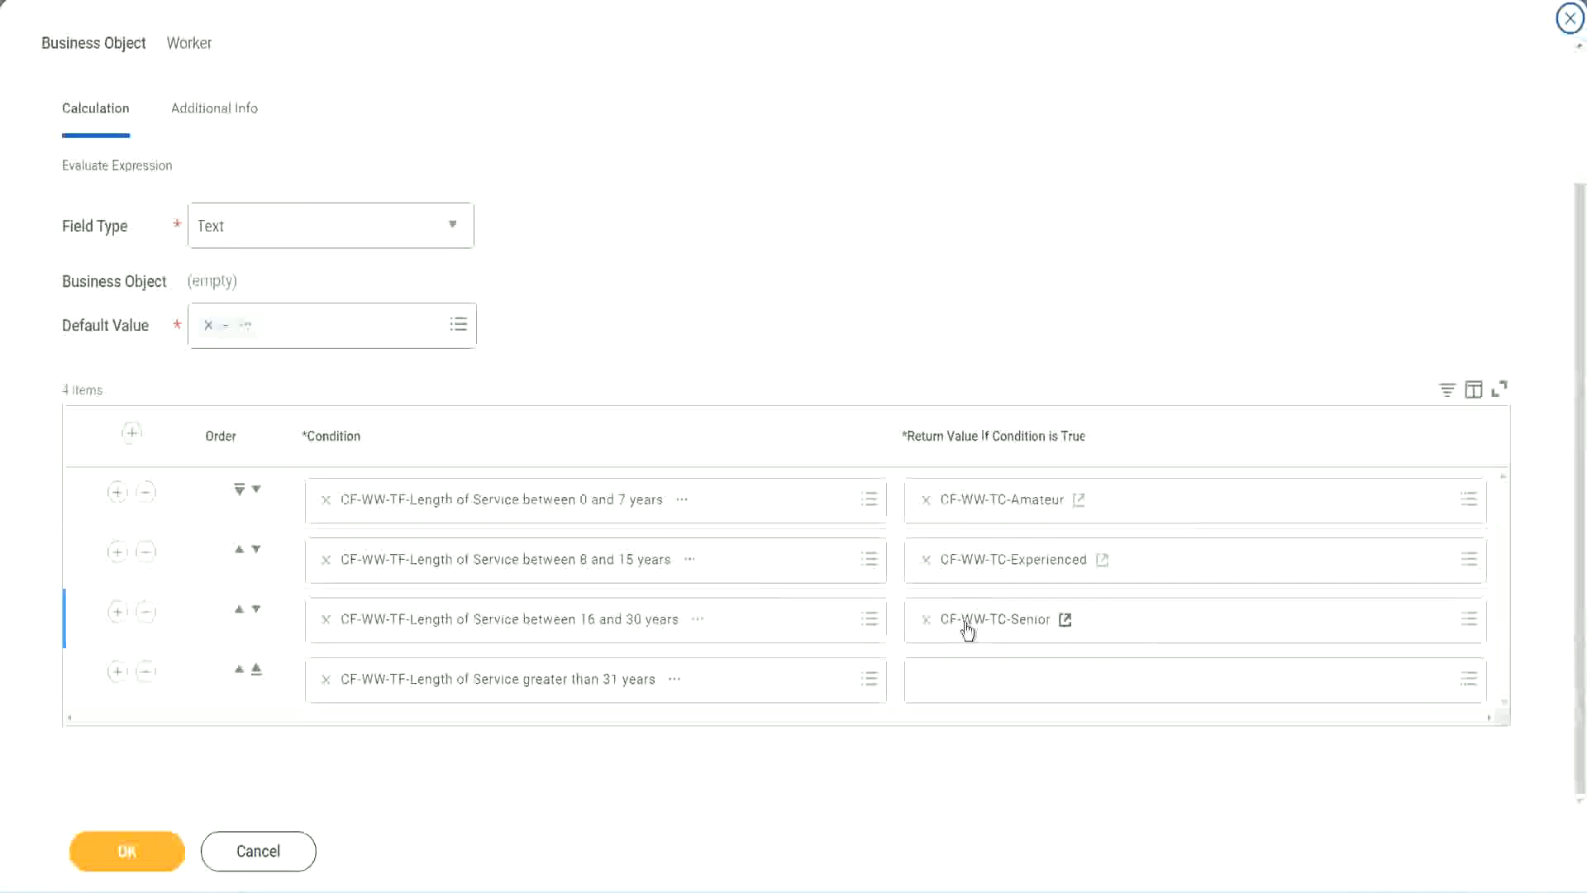
pyautogui.rightClick(965, 623)
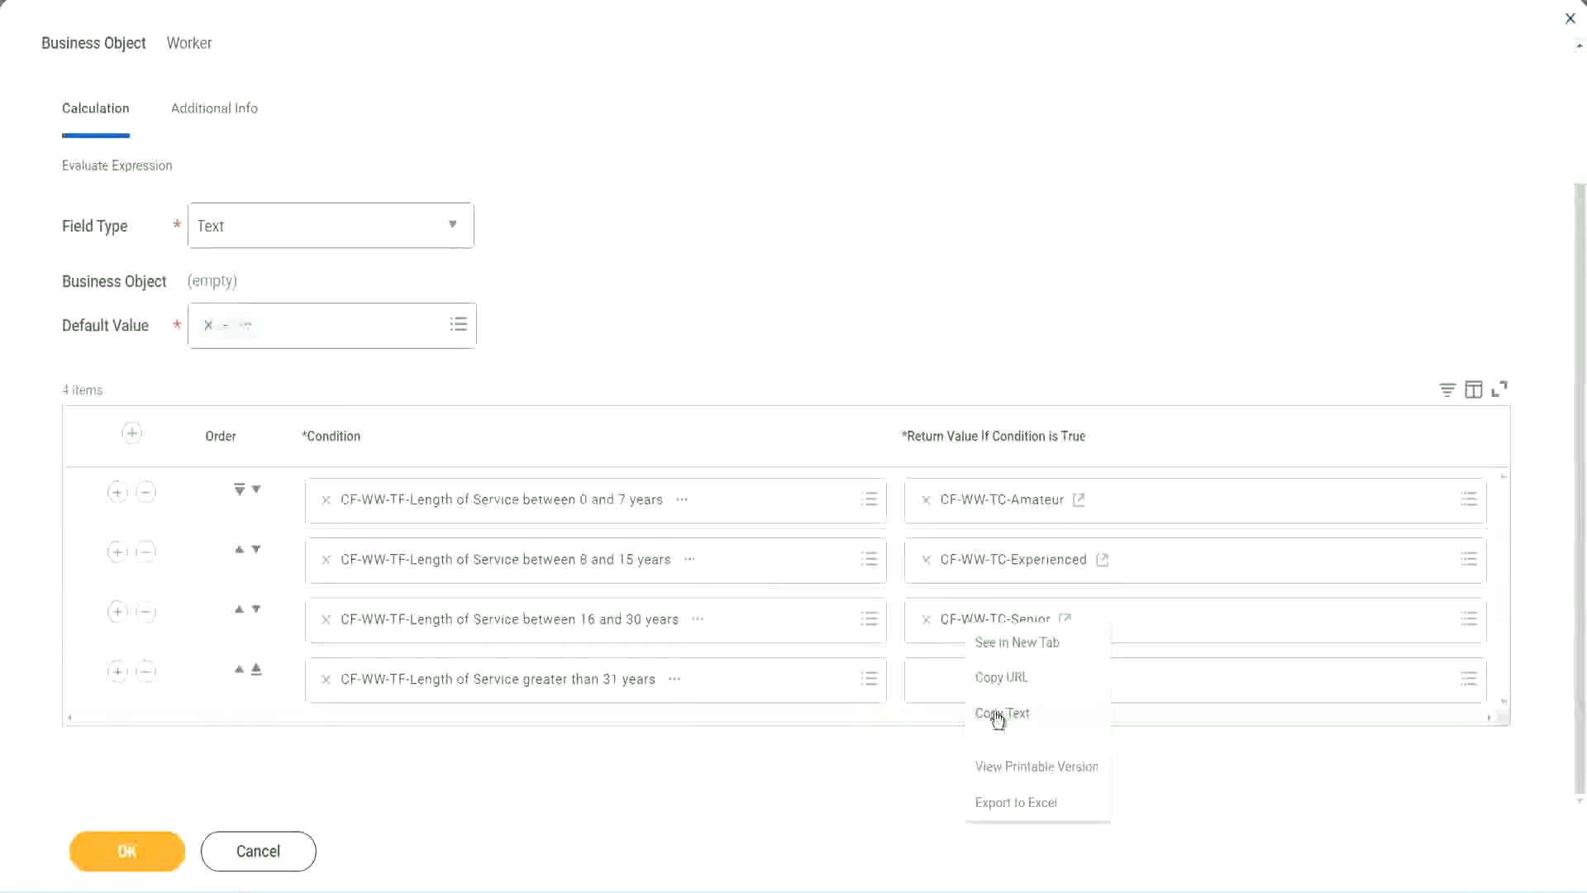
pyautogui.click(997, 708)
pyautogui.click(964, 684)
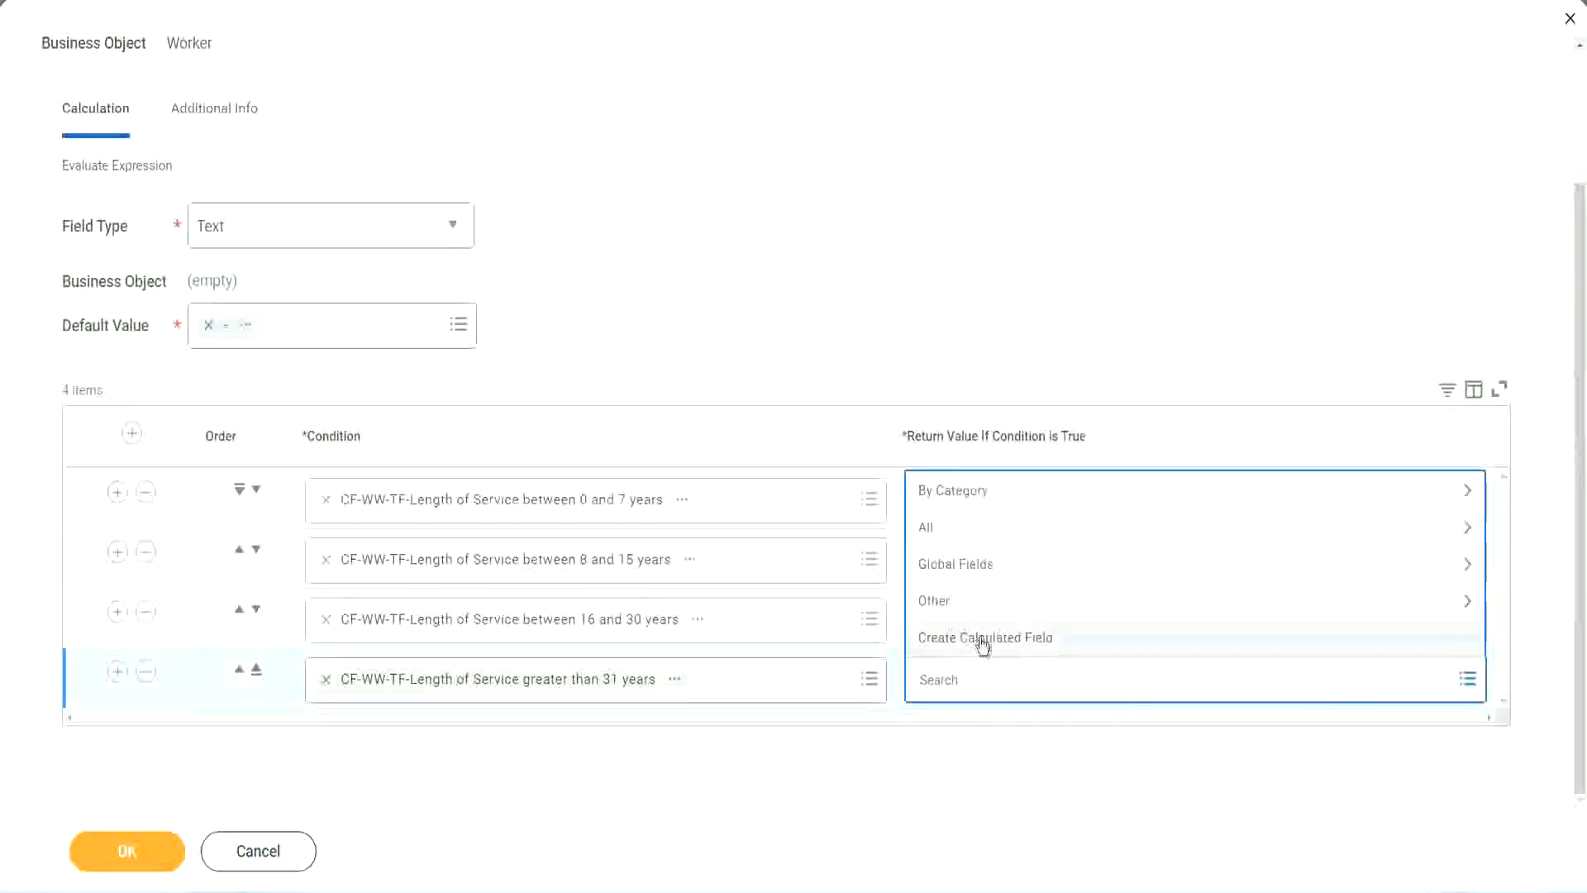
pyautogui.click(982, 643)
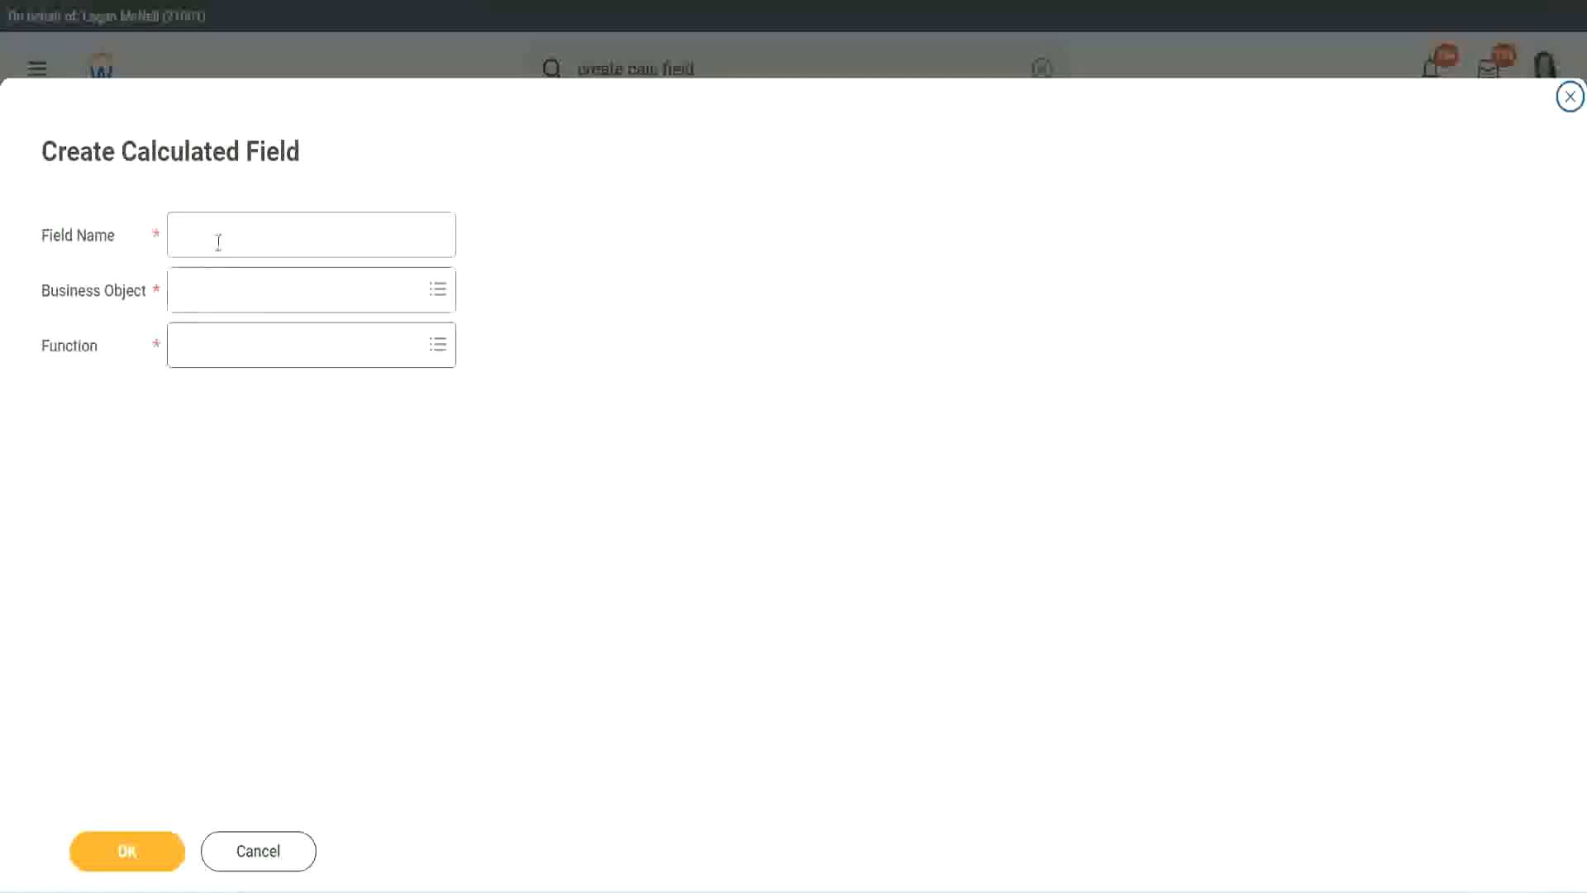
pyautogui.click(219, 242)
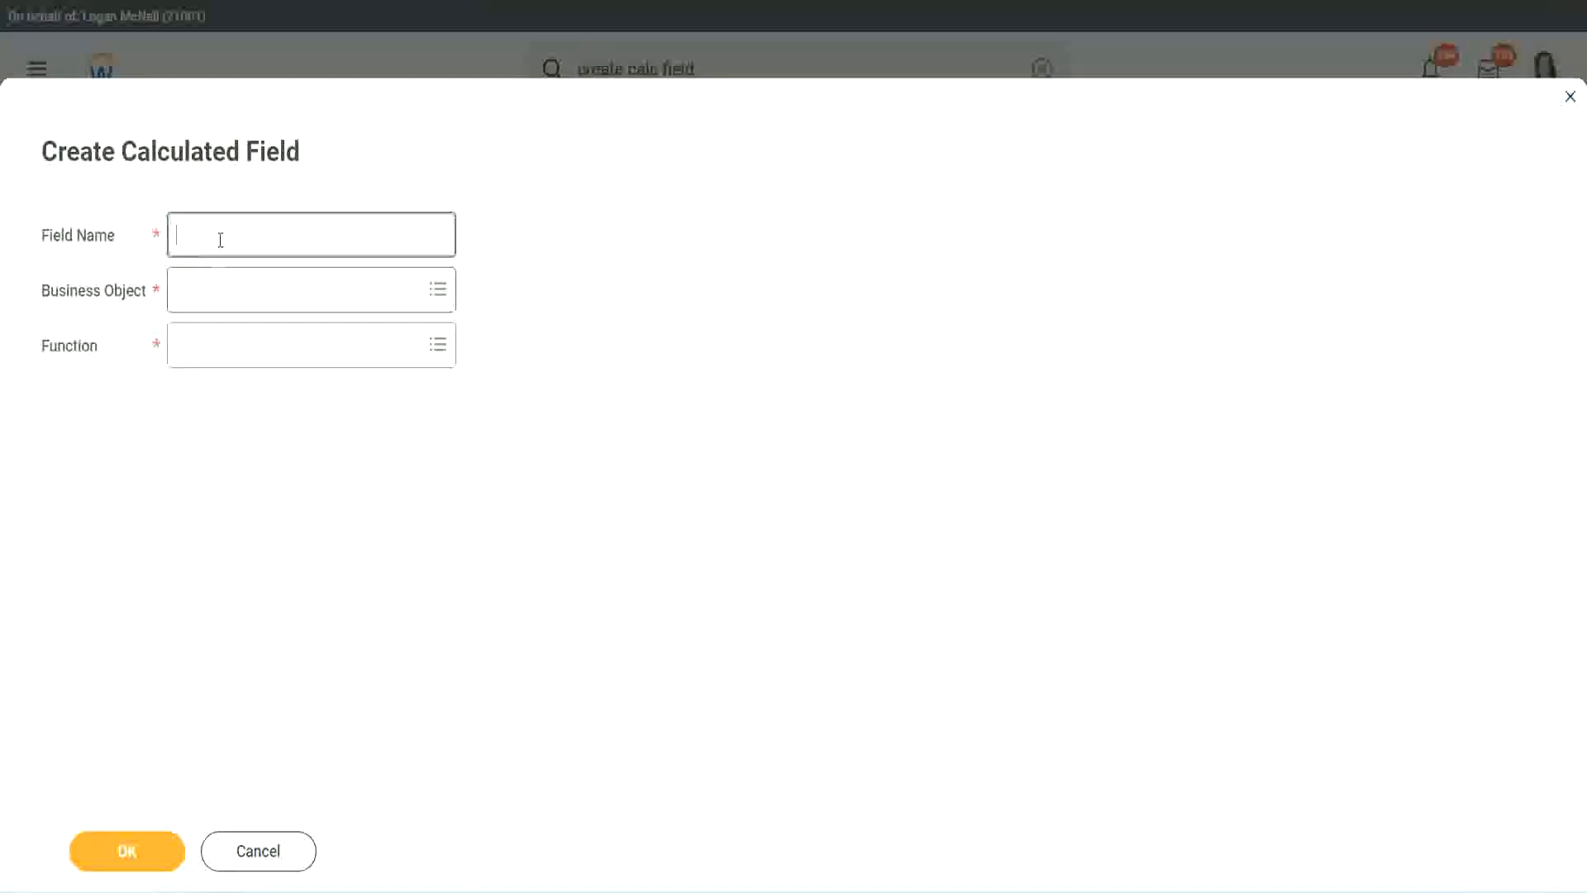
pyautogui.write('CF-WW-TC-Senior')
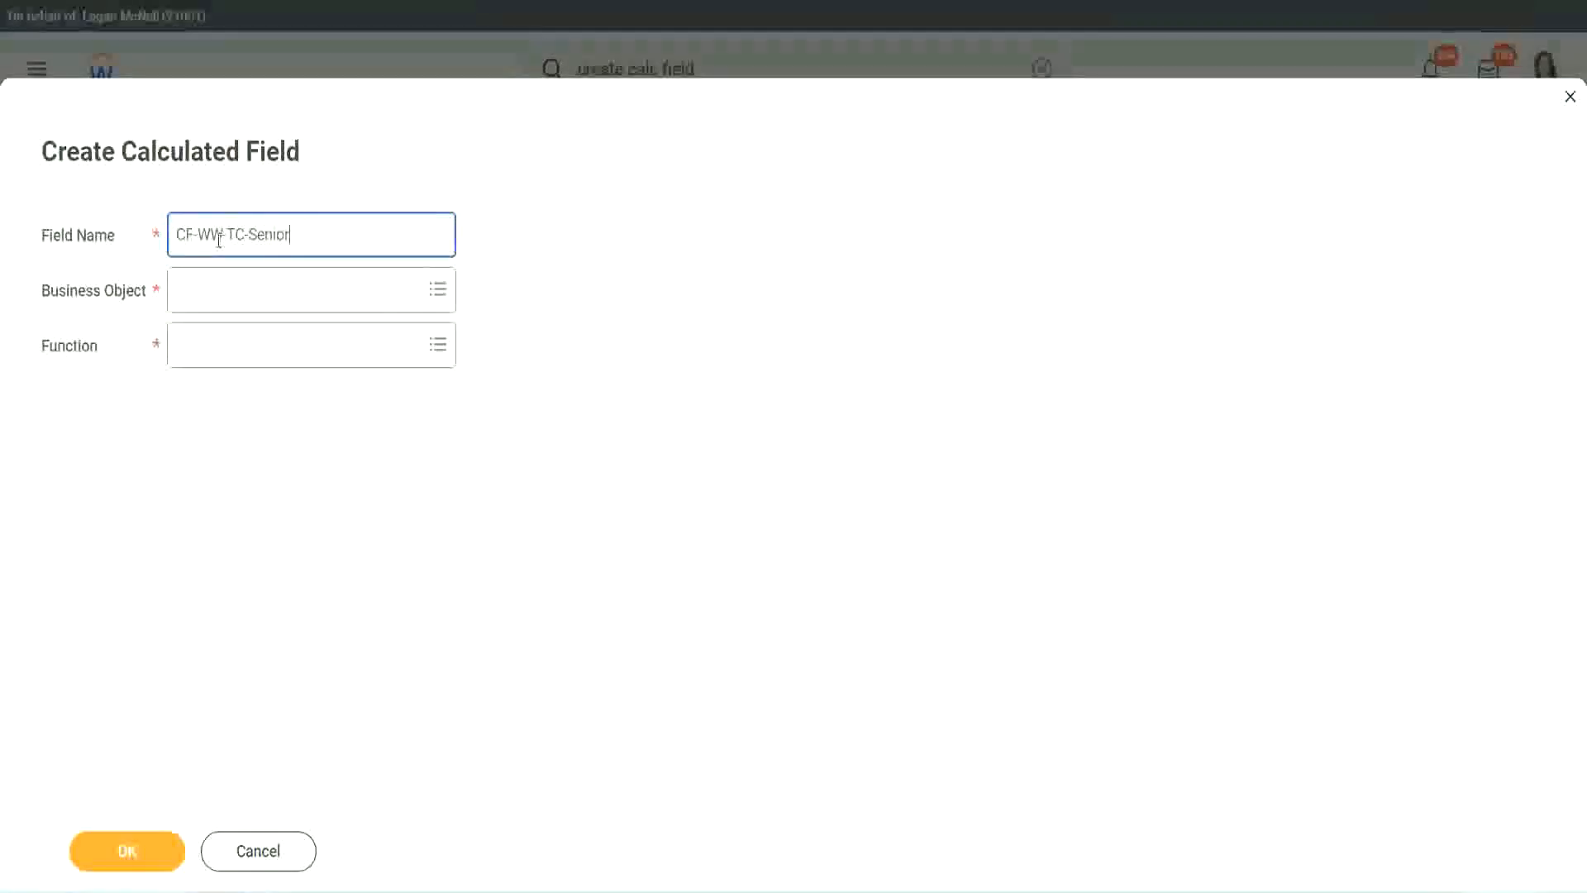
pyautogui.doubleClick(271, 232)
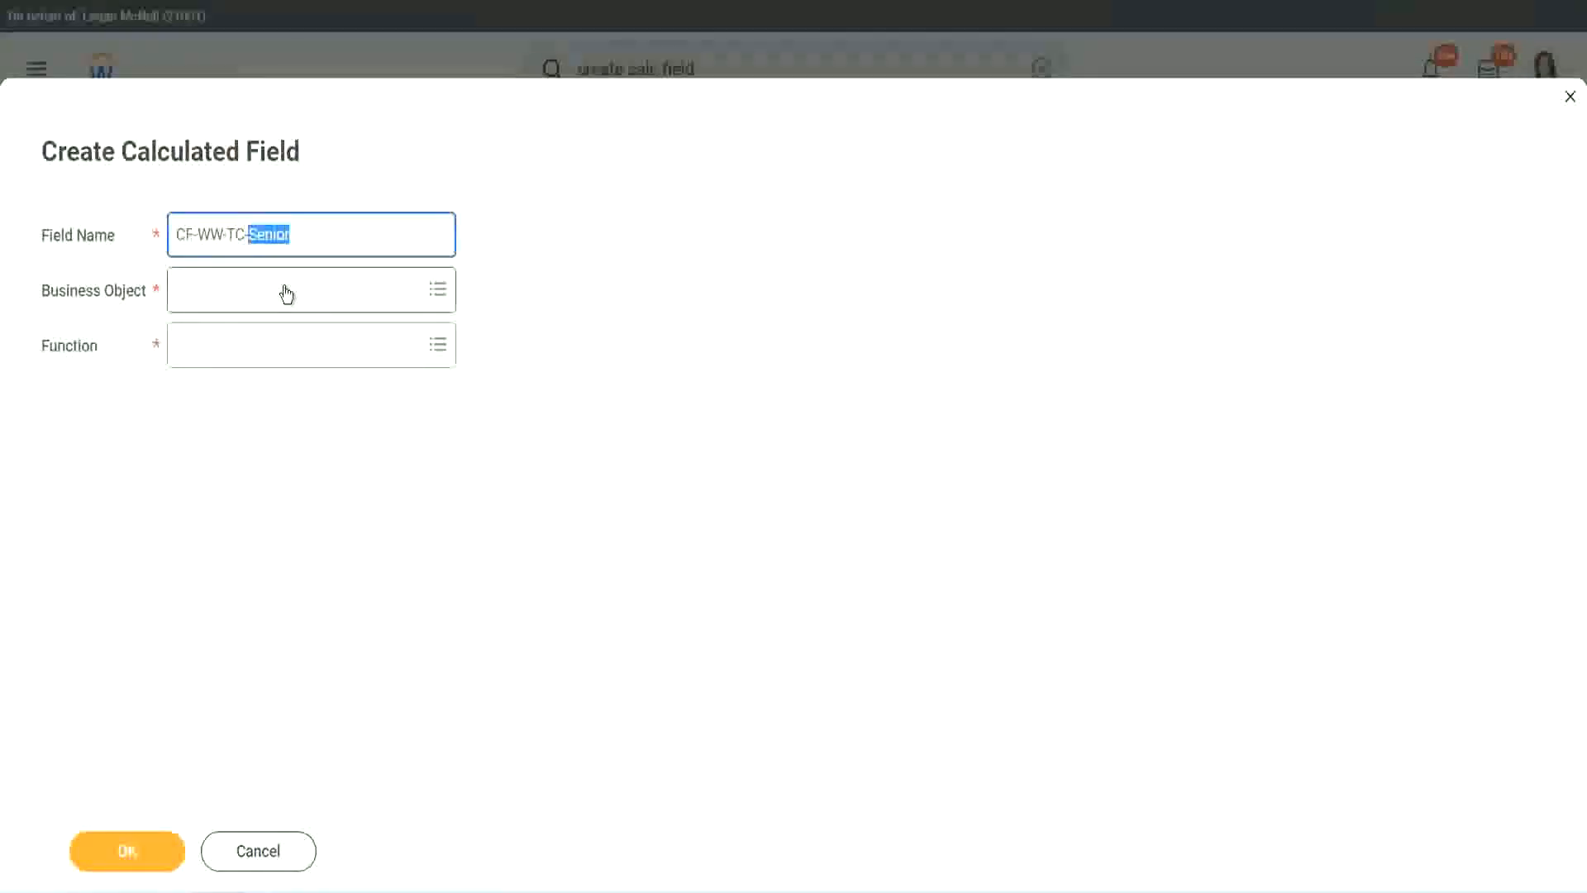
pyautogui.write('Legend')
# Set the business object of the CF-WW-TC-Legend field to Global
pyautogui.click(224, 301)
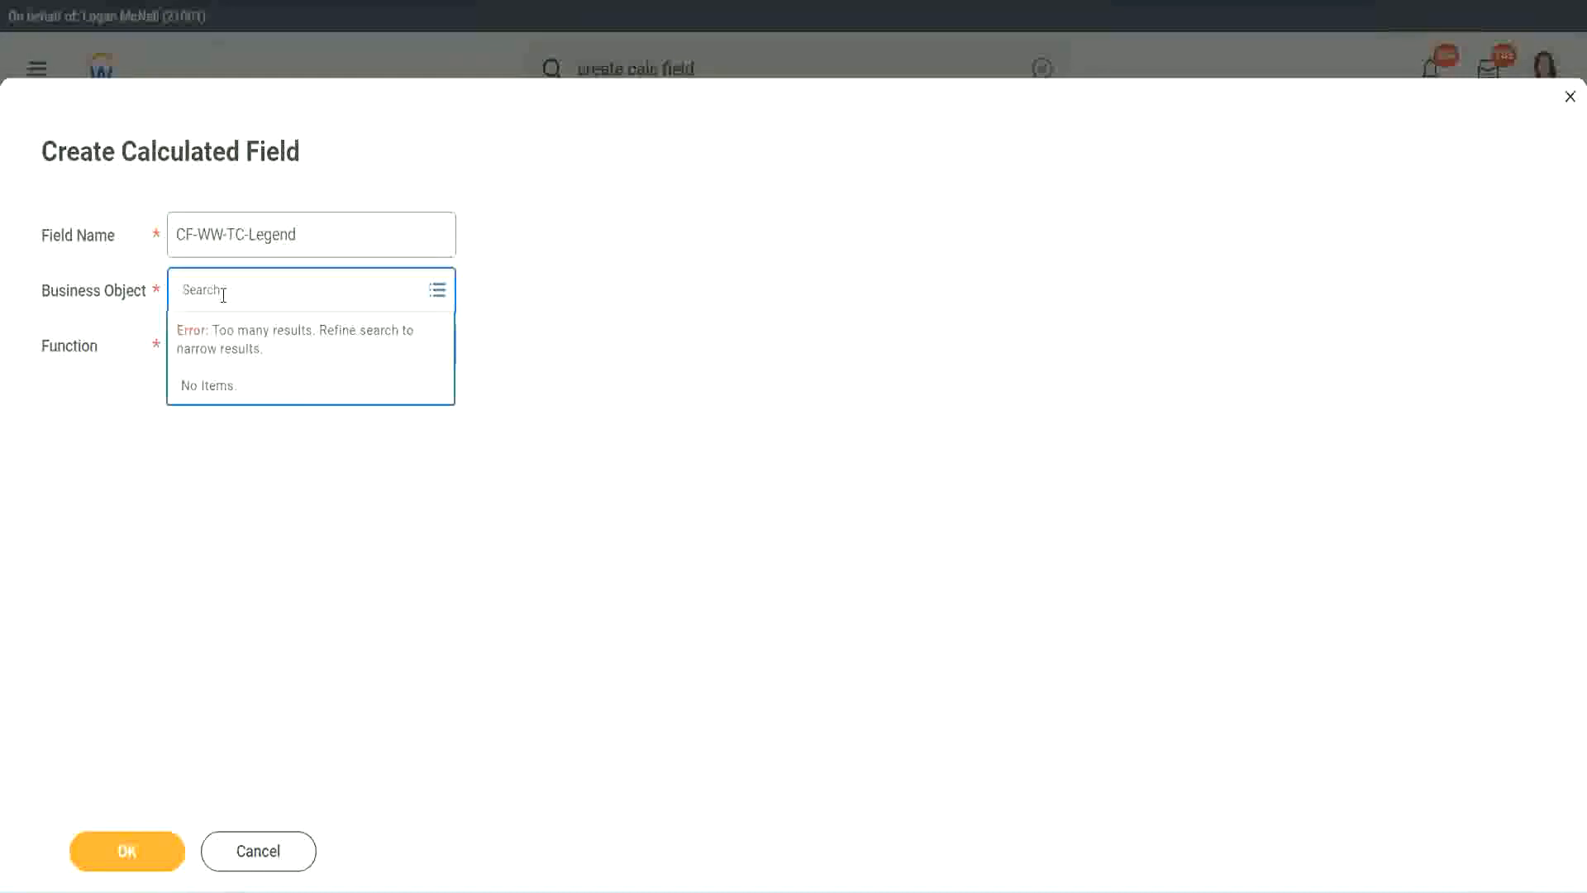
pyautogui.write('w')
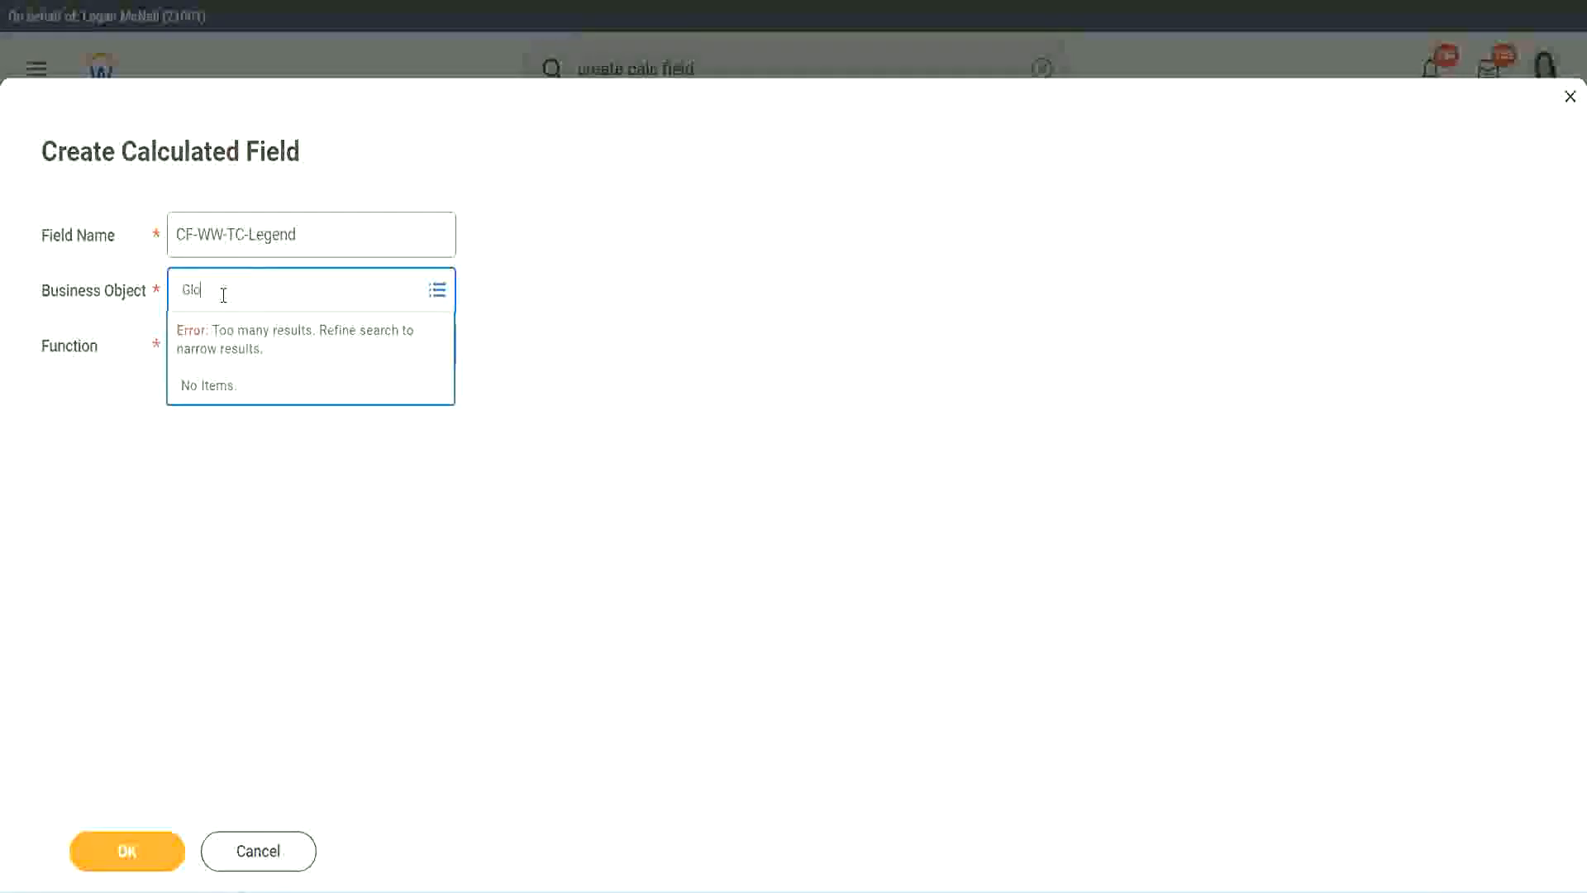
pyautogui.write('lobal')
pyautogui.press('Return')
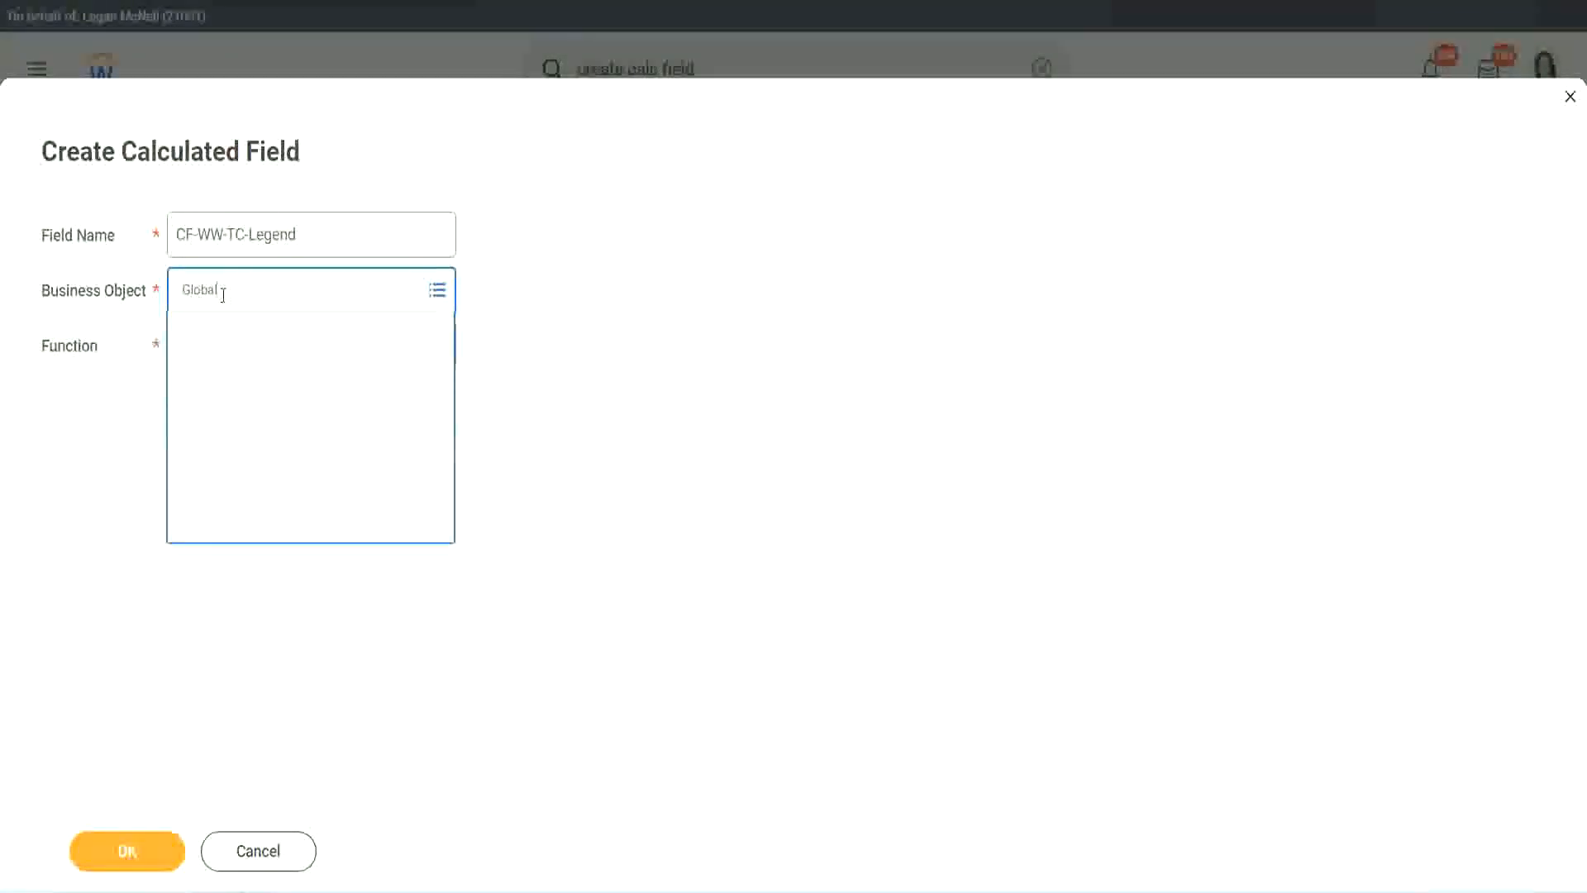
pyautogui.click(233, 378)
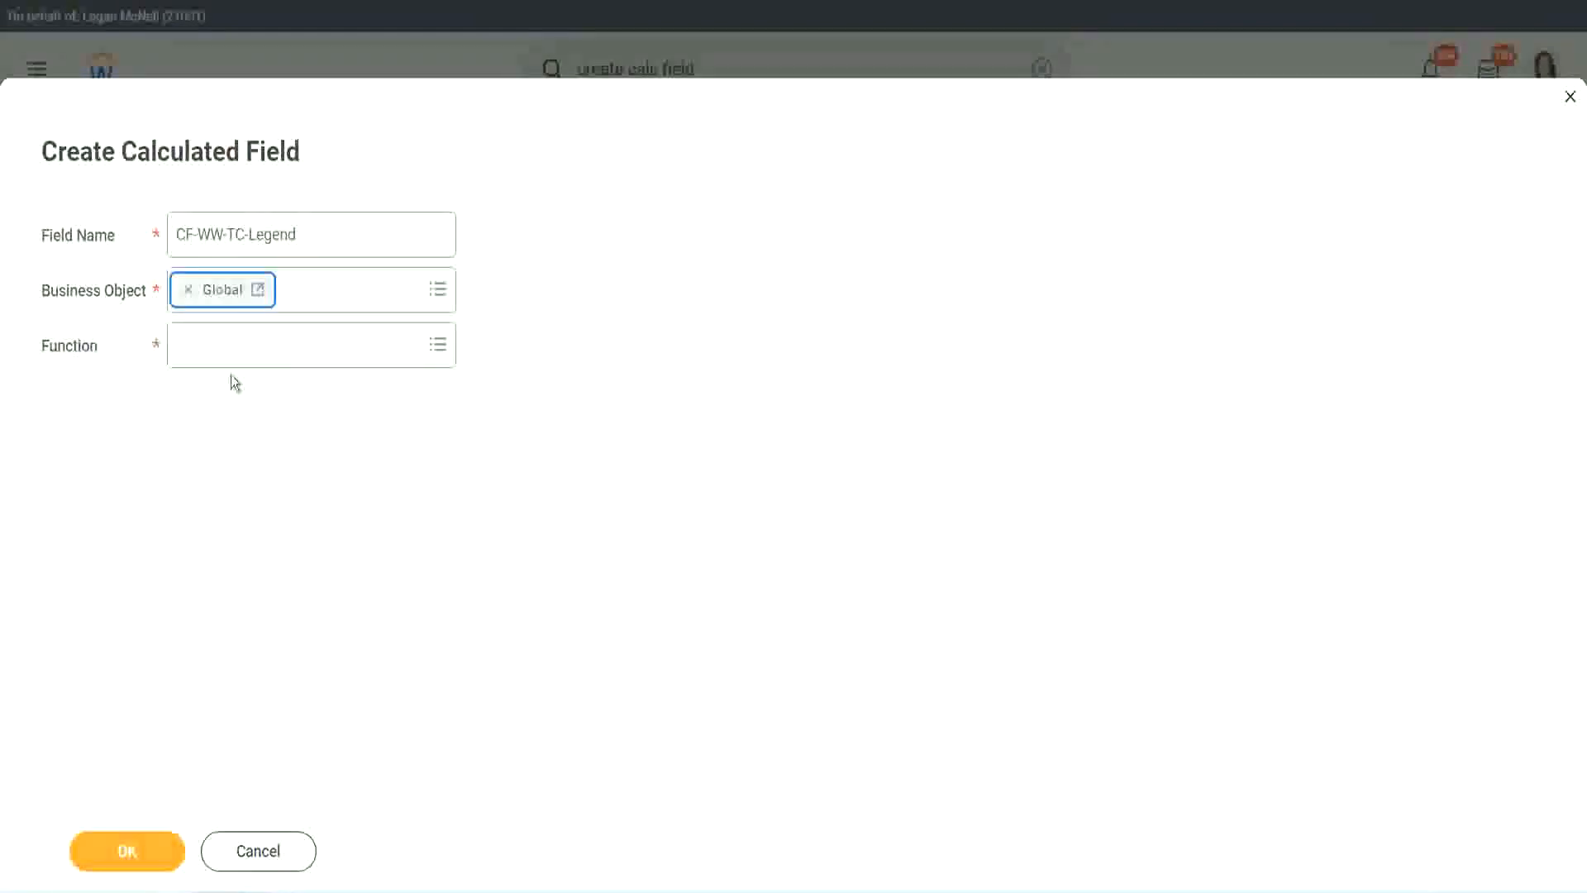
# Choose the Text Constant function for the CF-WW-TC-Legend field, set its text constant to Legend and confirm it
pyautogui.click(228, 346)
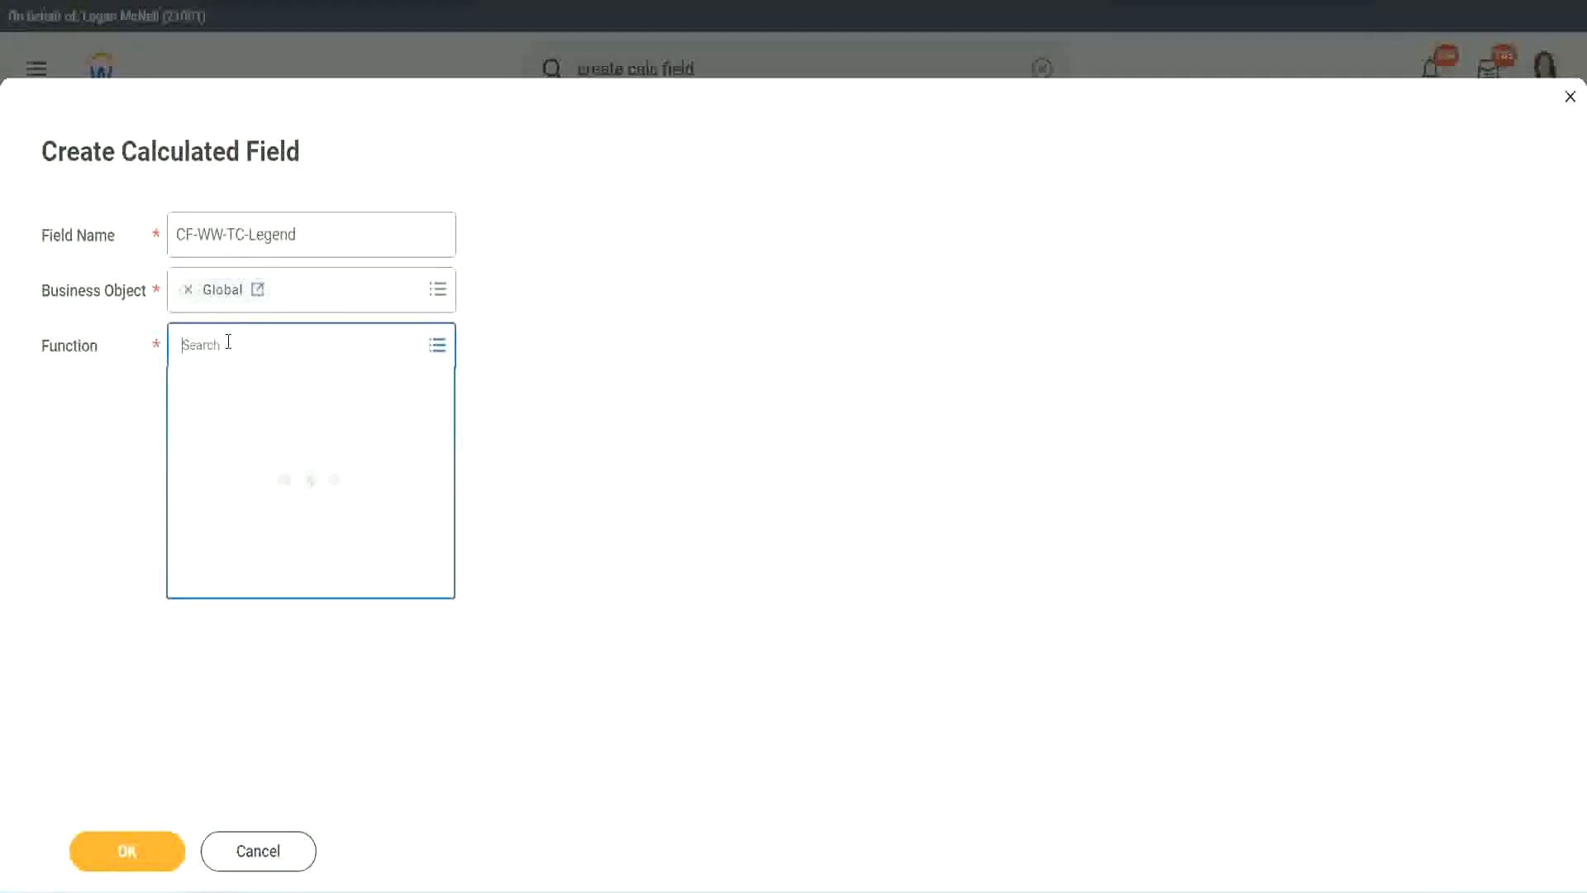
pyautogui.write('tc')
pyautogui.press('Return')
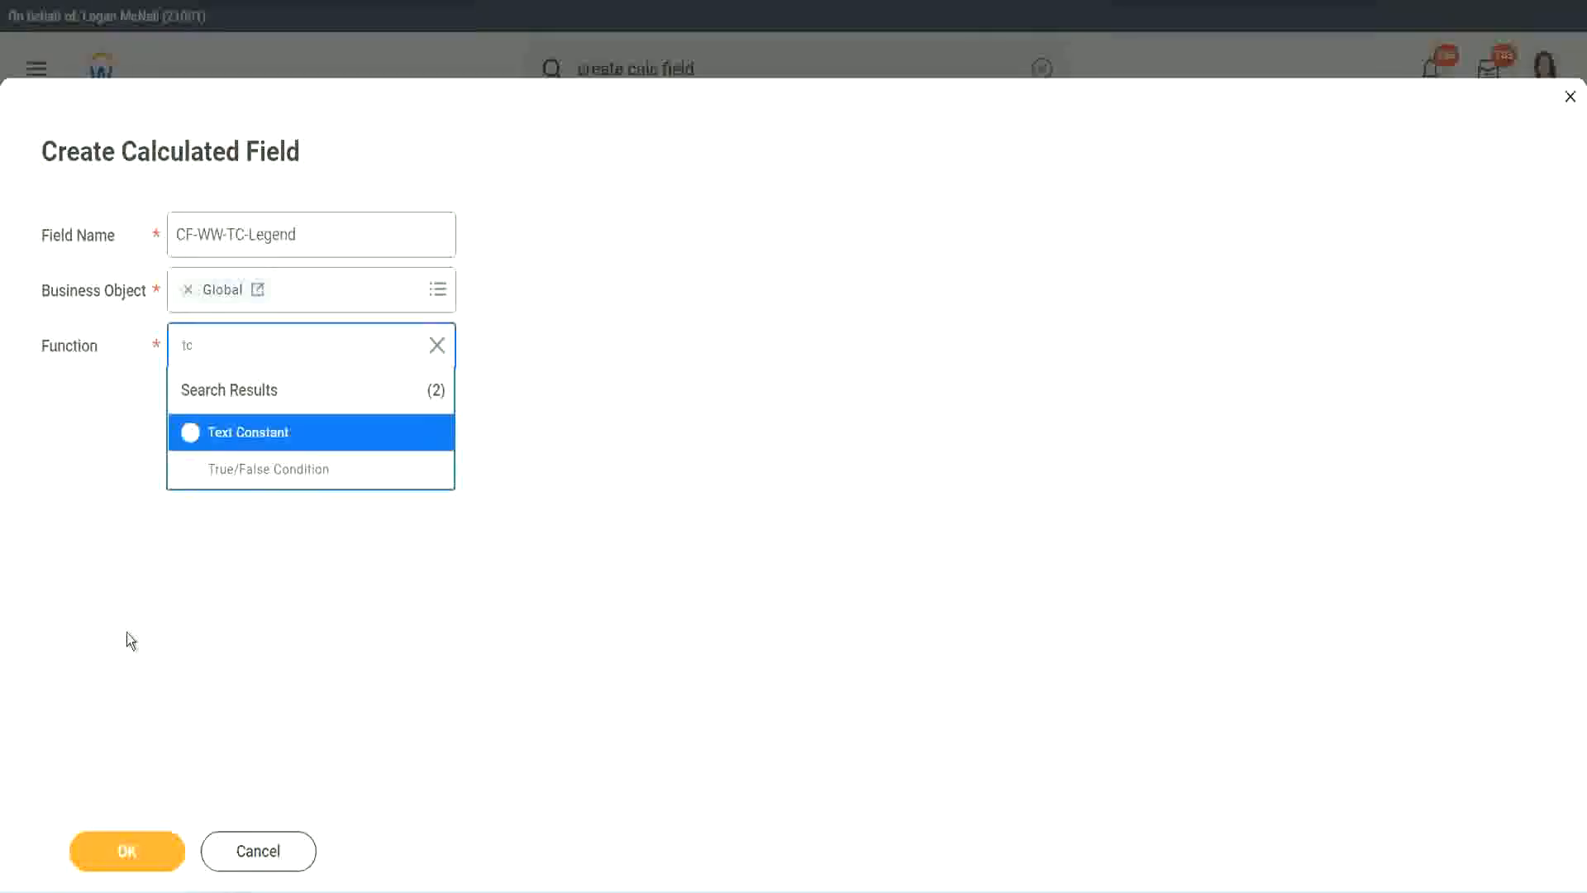
pyautogui.click(195, 447)
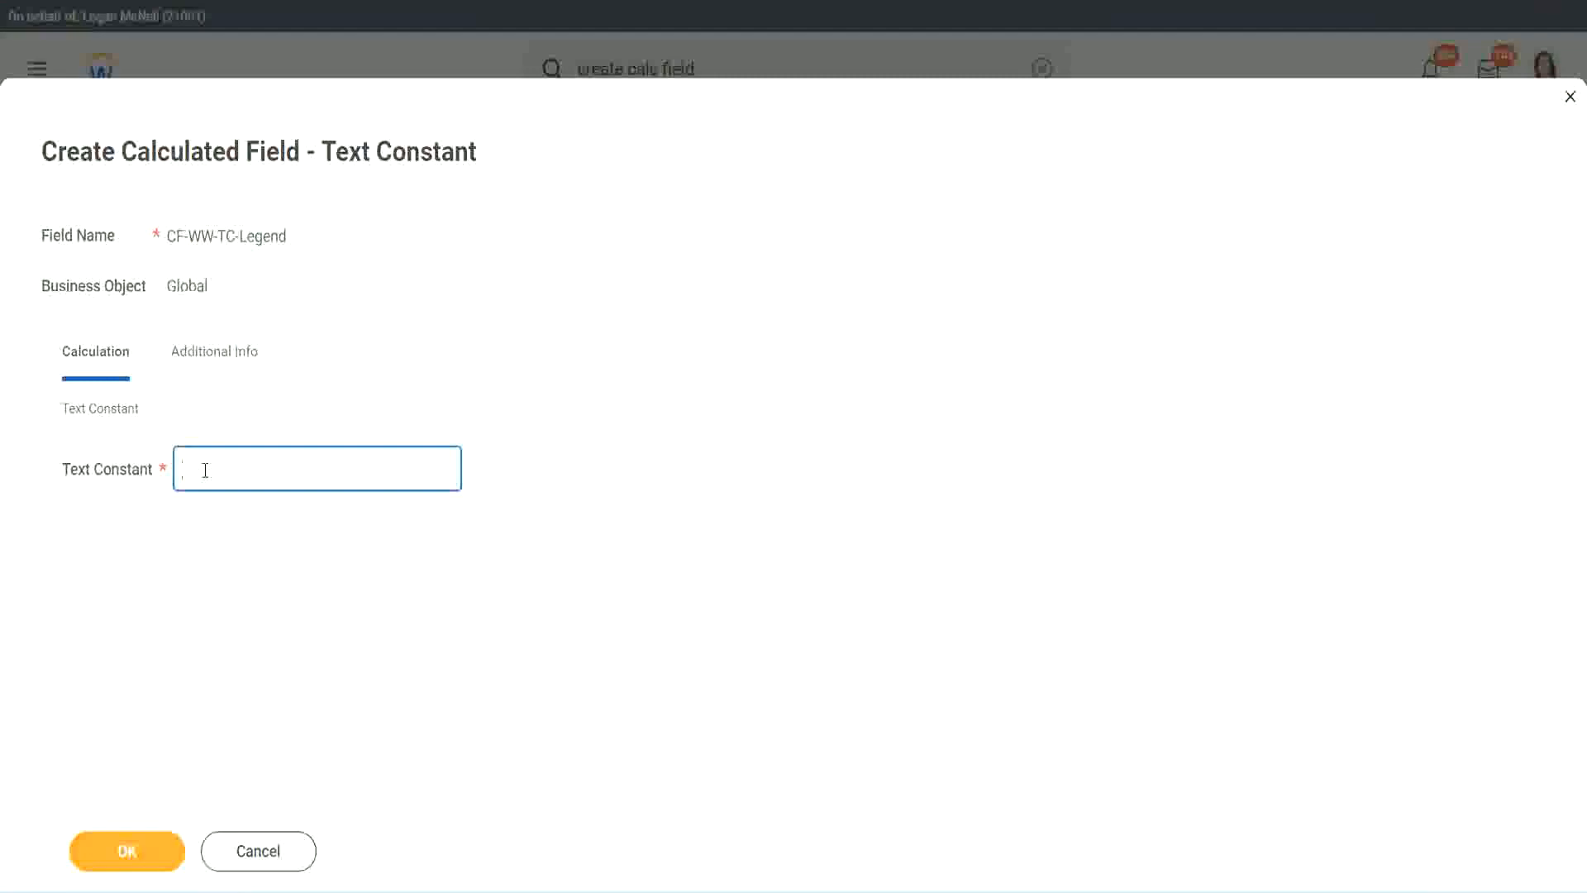
pyautogui.write('Legend')
pyautogui.click(133, 854)
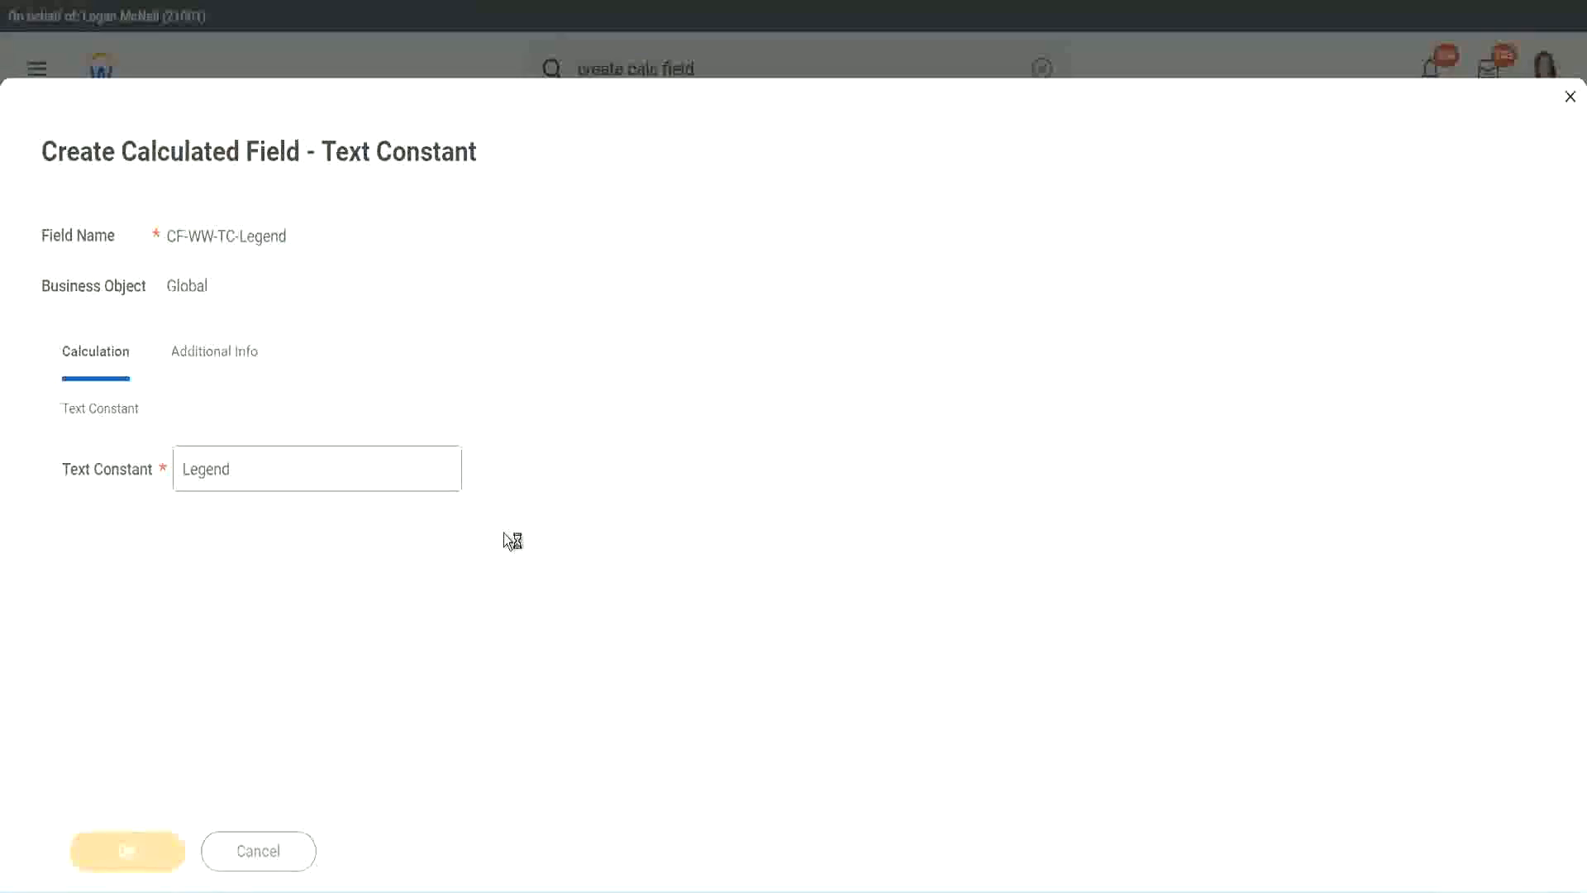
# Review the four conditions and return values, and save the Evaluate Expression calculated field
pyautogui.scroll(-3, 840, 445)
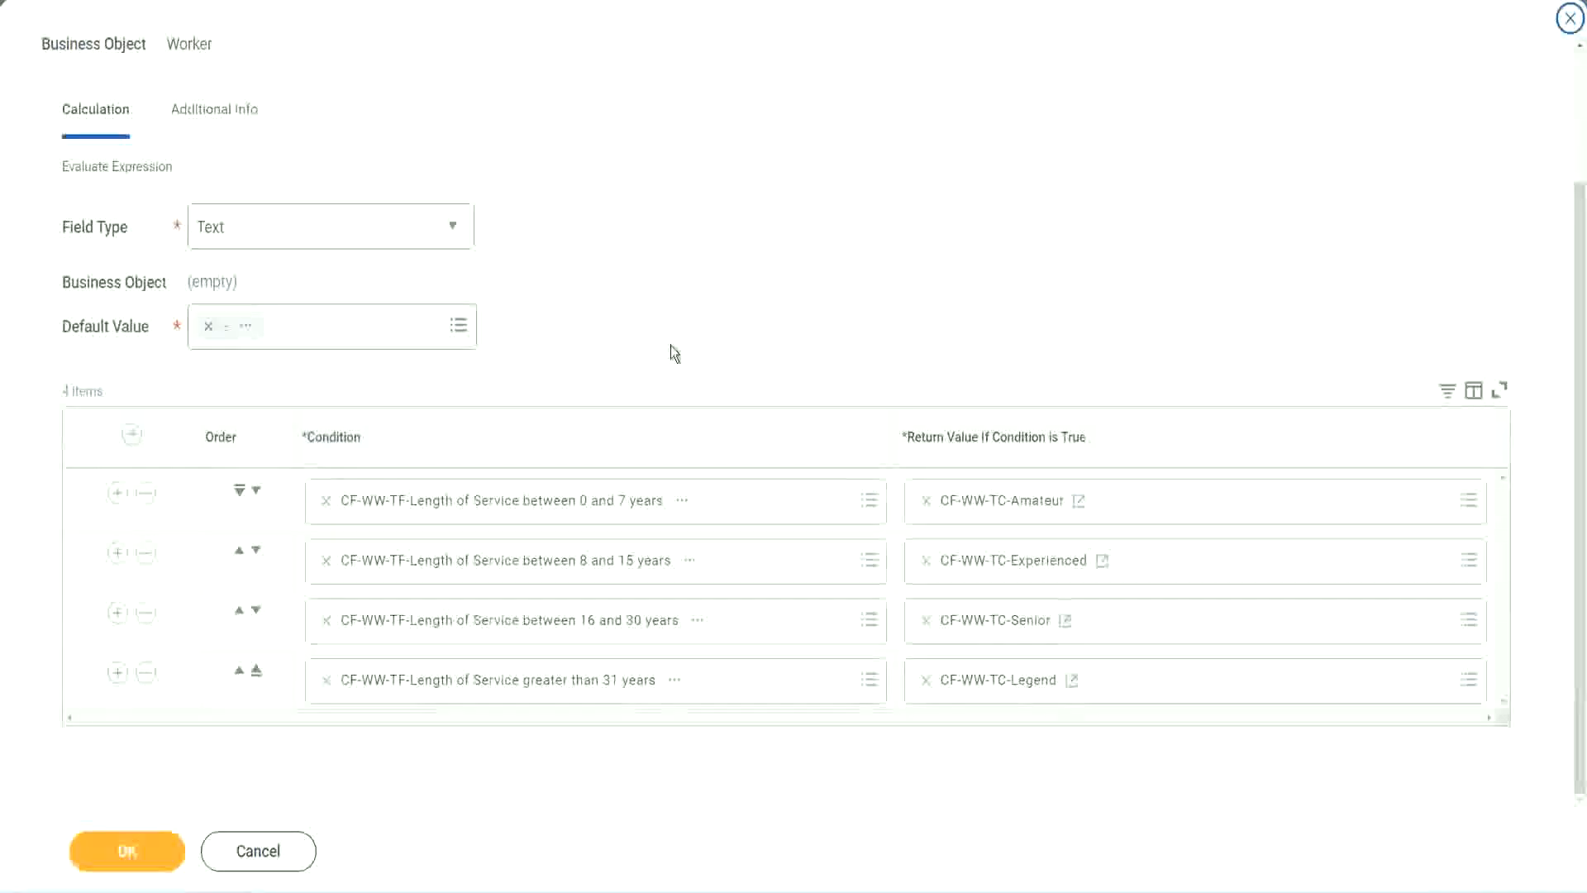
pyautogui.scroll(1, 672, 332)
pyautogui.scroll(1, 671, 329)
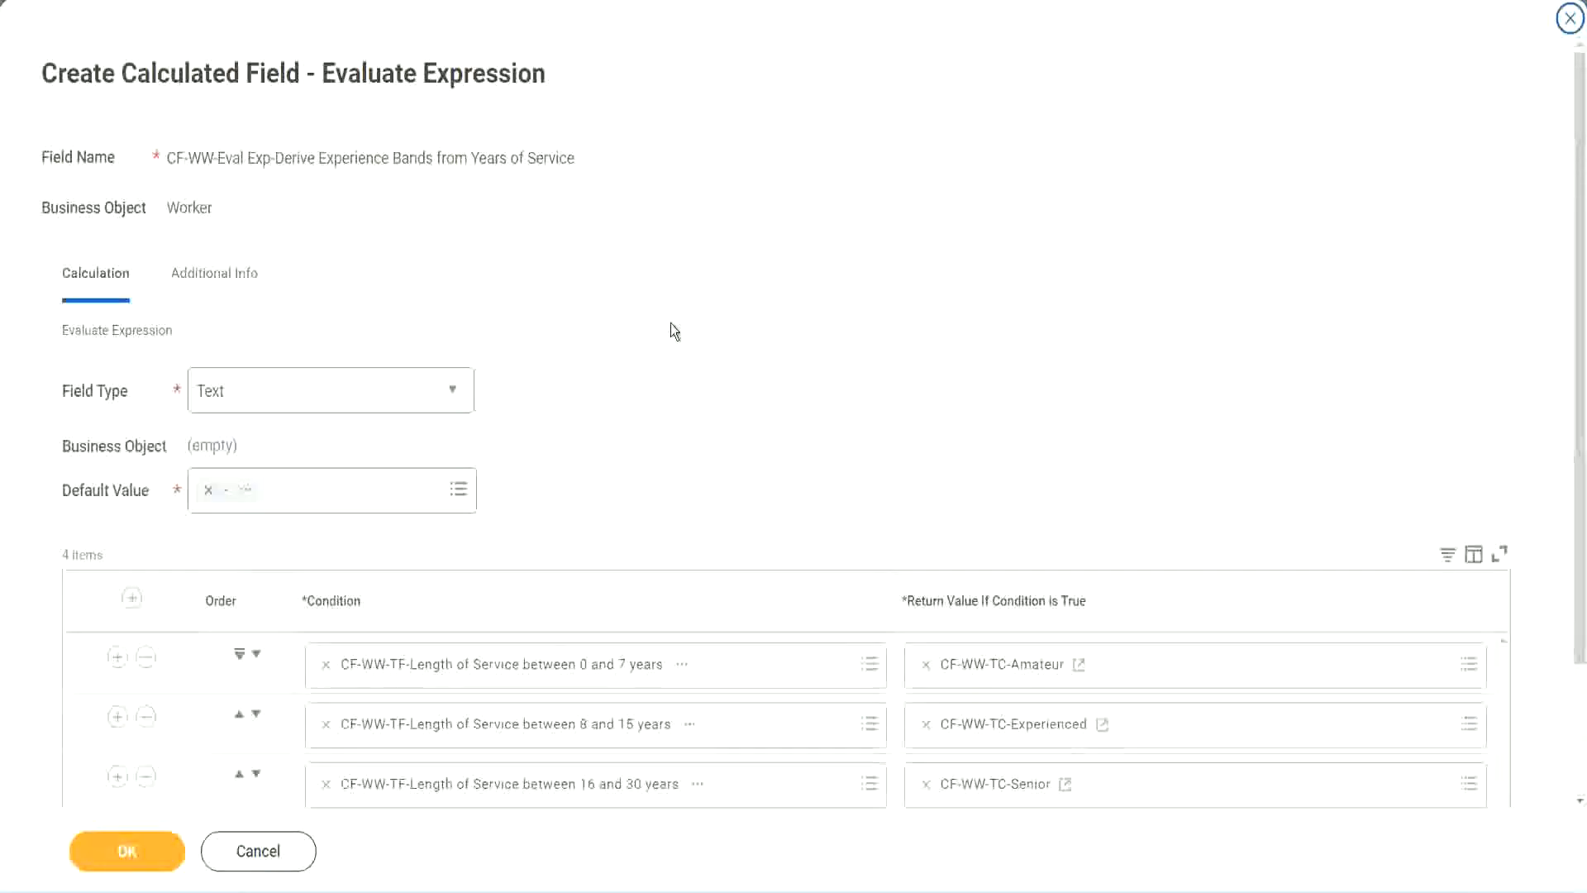
pyautogui.scroll(-2, 669, 329)
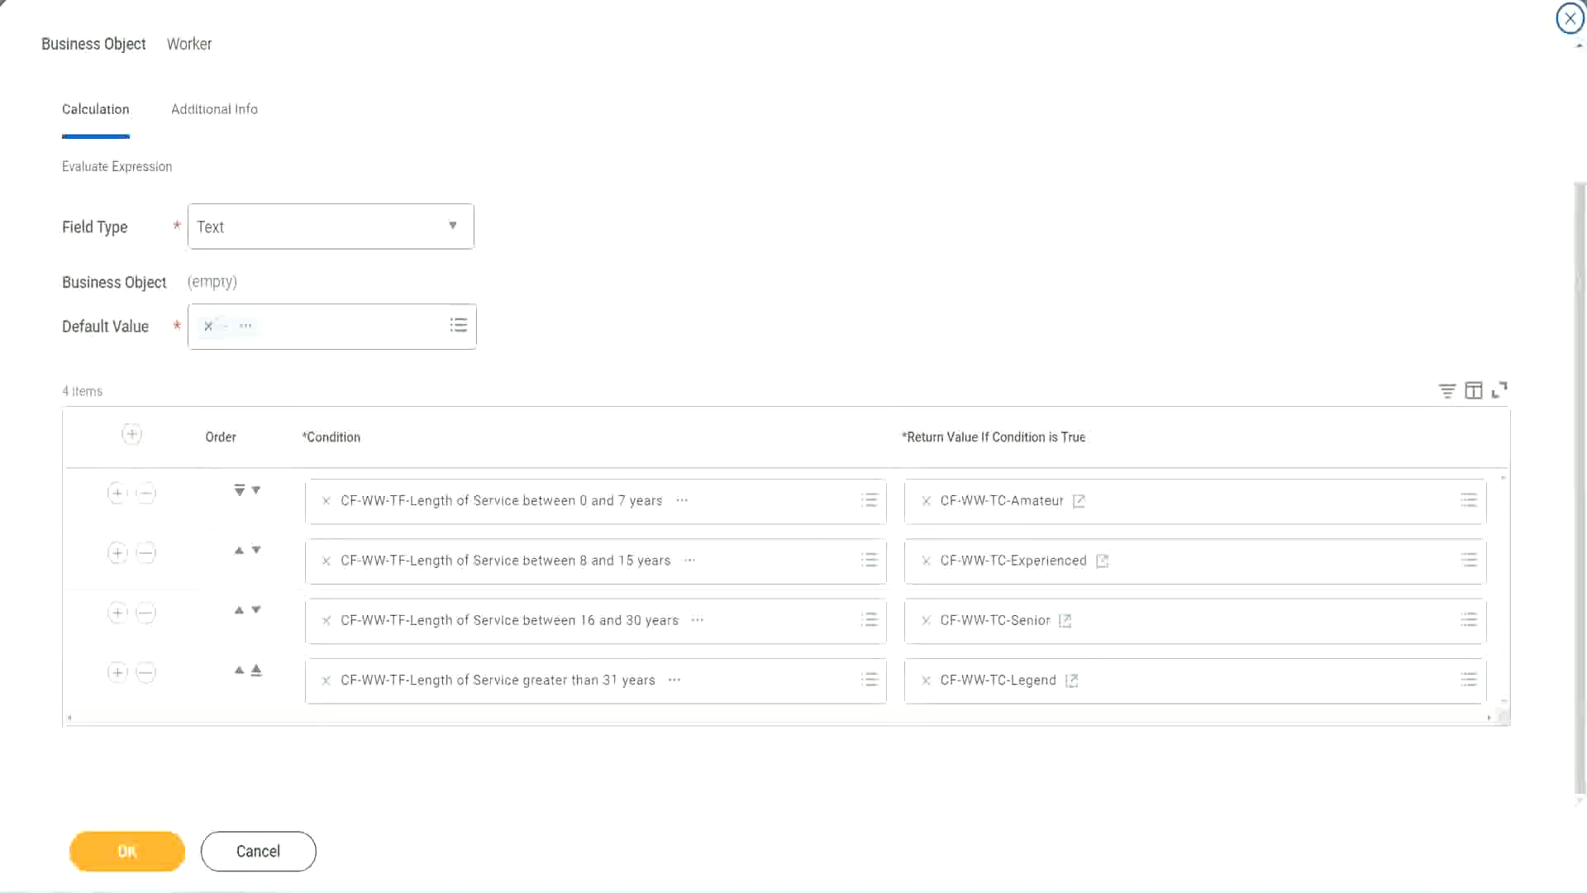
pyautogui.moveTo(1018, 232); pyautogui.dragTo(1029, 392)
pyautogui.moveTo(197, 142); pyautogui.dragTo(204, 198)
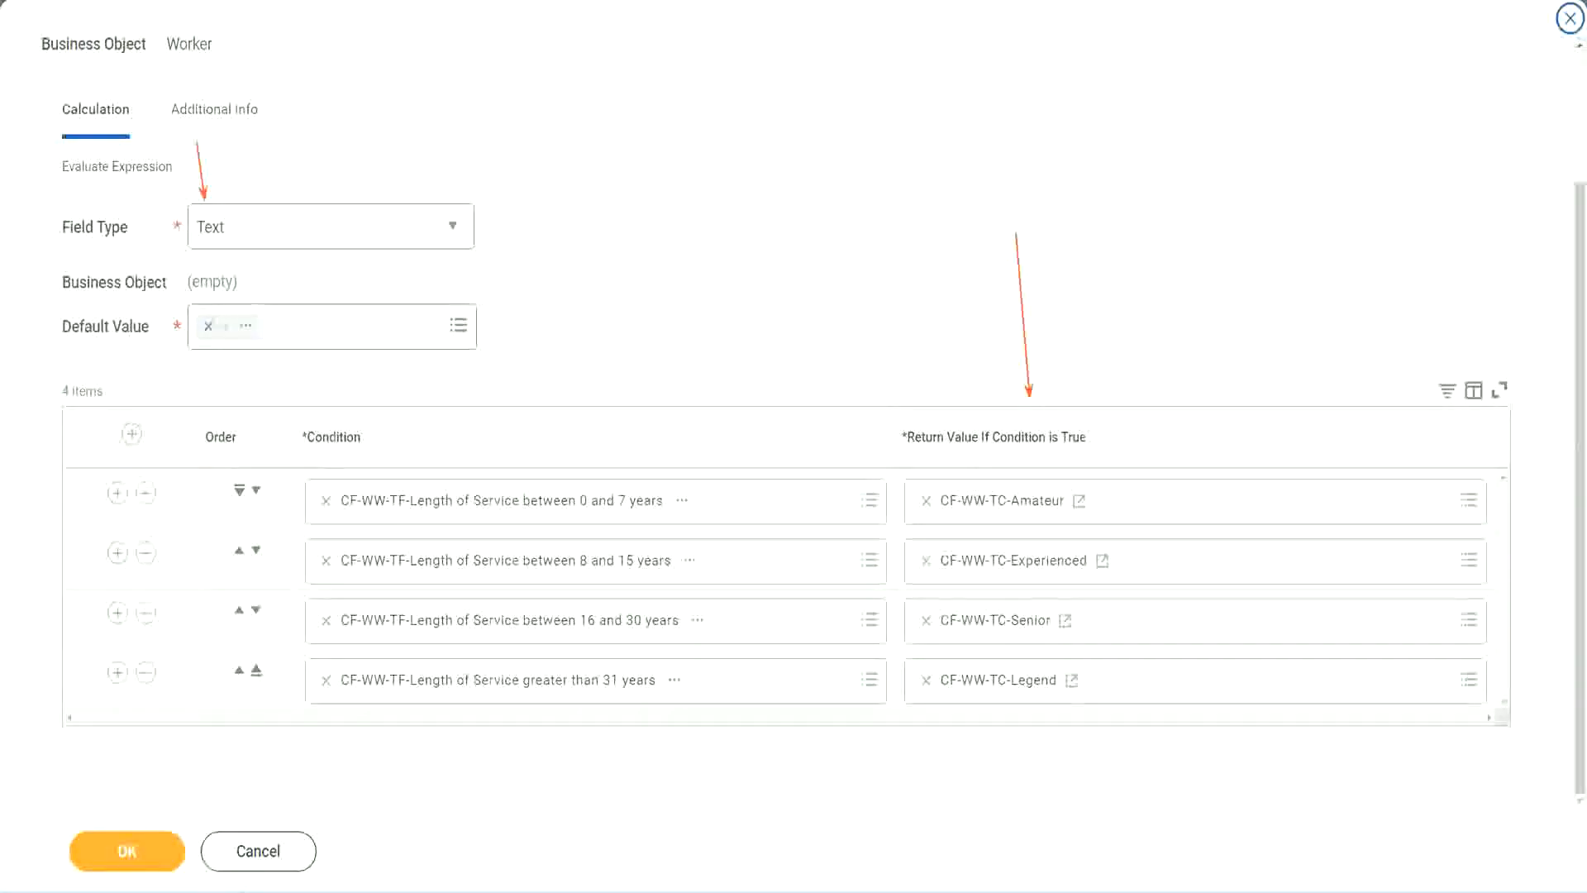
pyautogui.click(138, 851)
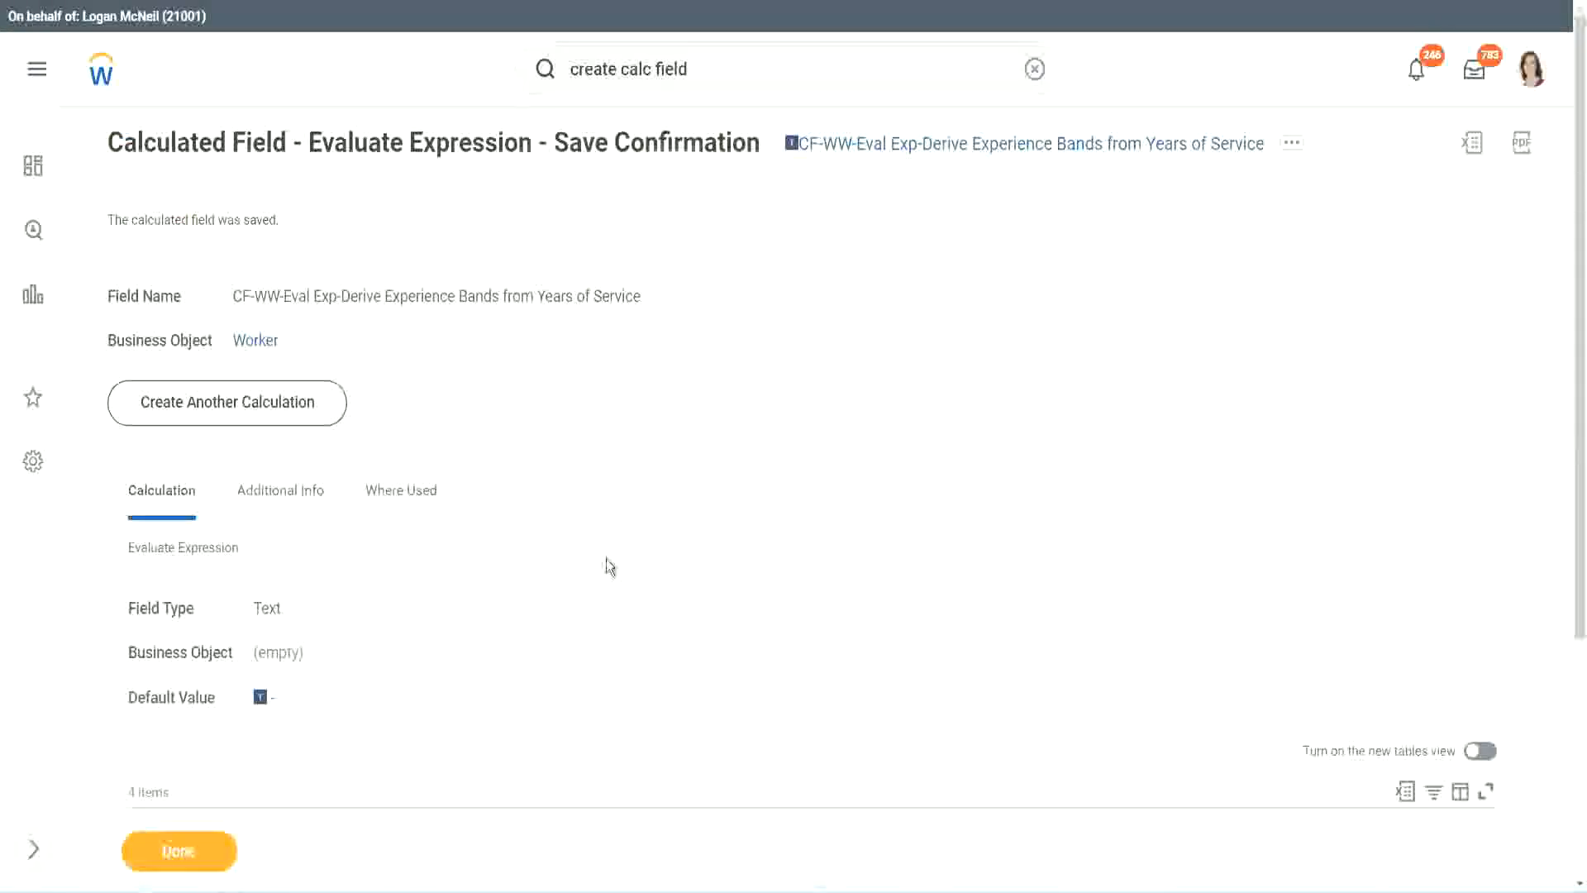
# Copy the saved calculated field's name and close its save confirmation
pyautogui.scroll(-4, 607, 566)
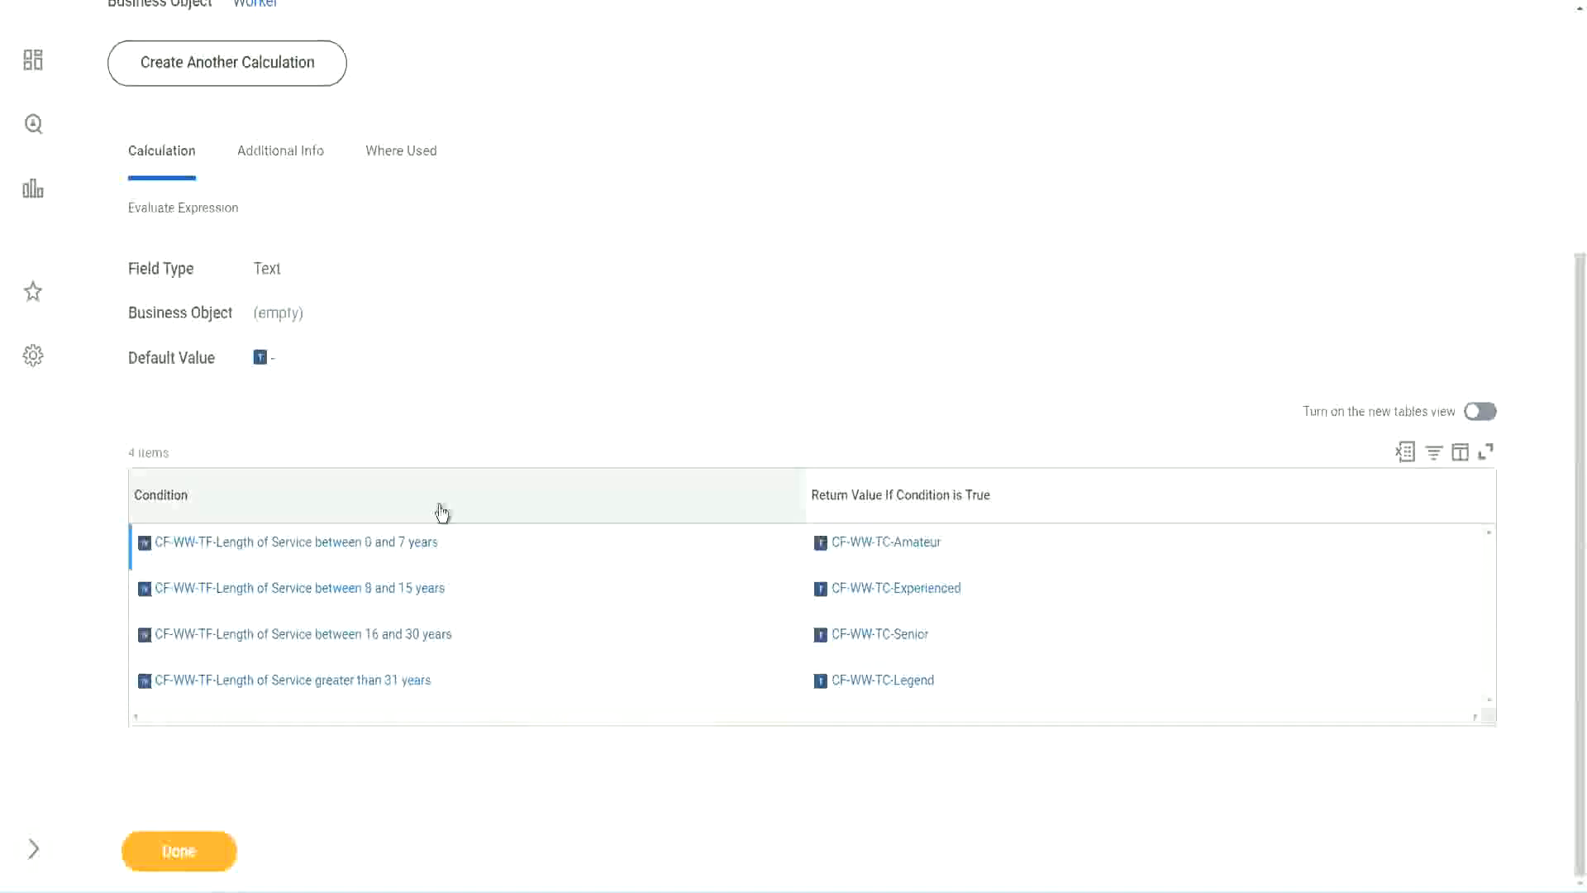
pyautogui.scroll(4, 443, 510)
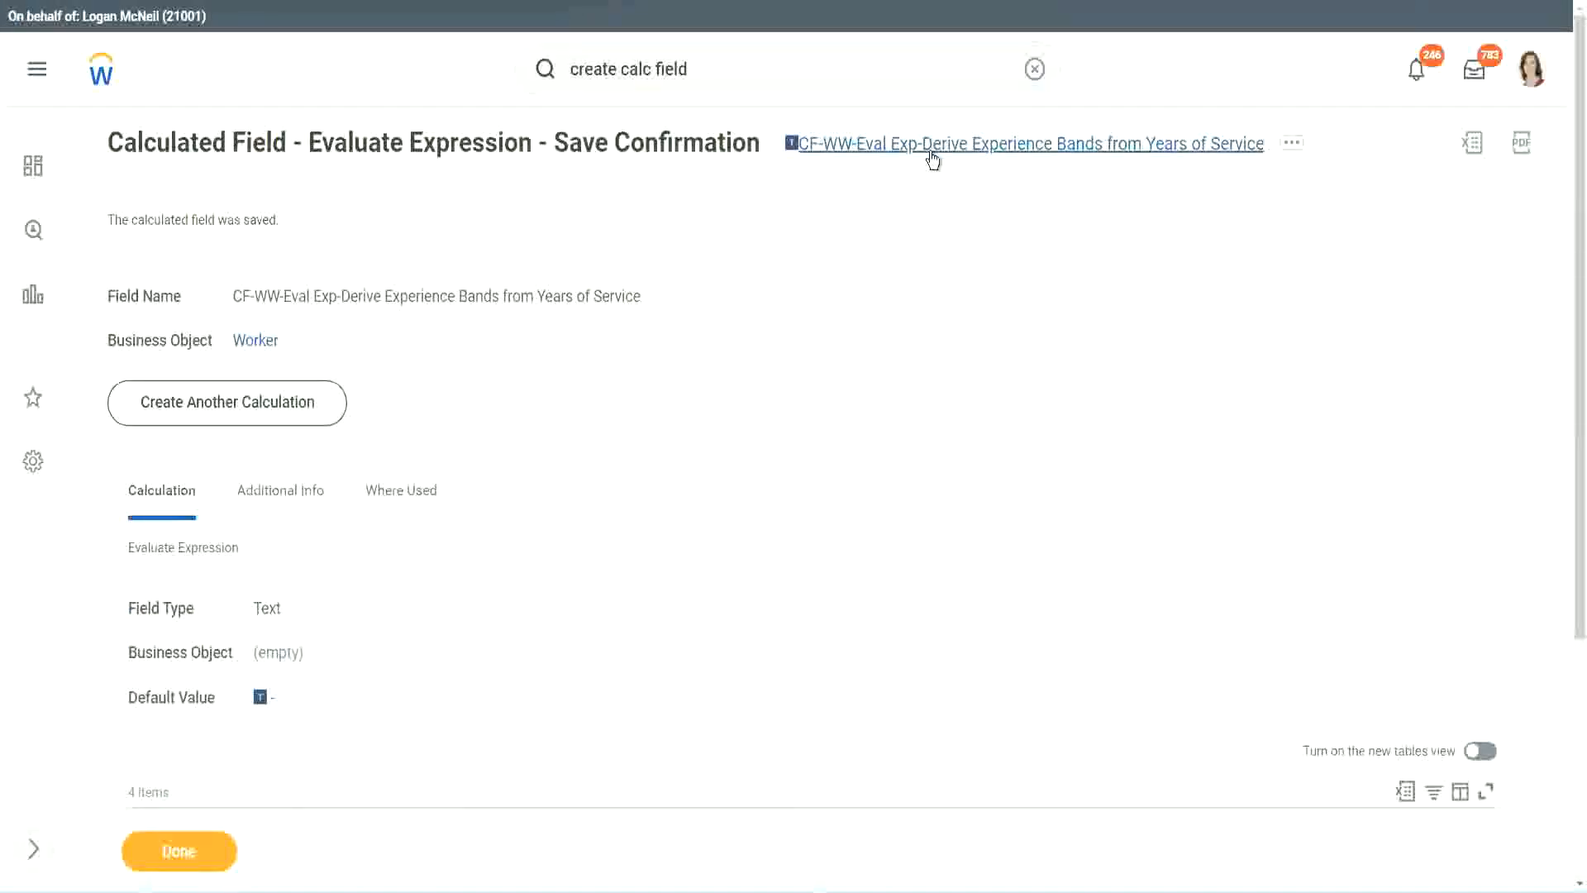
pyautogui.click(976, 247)
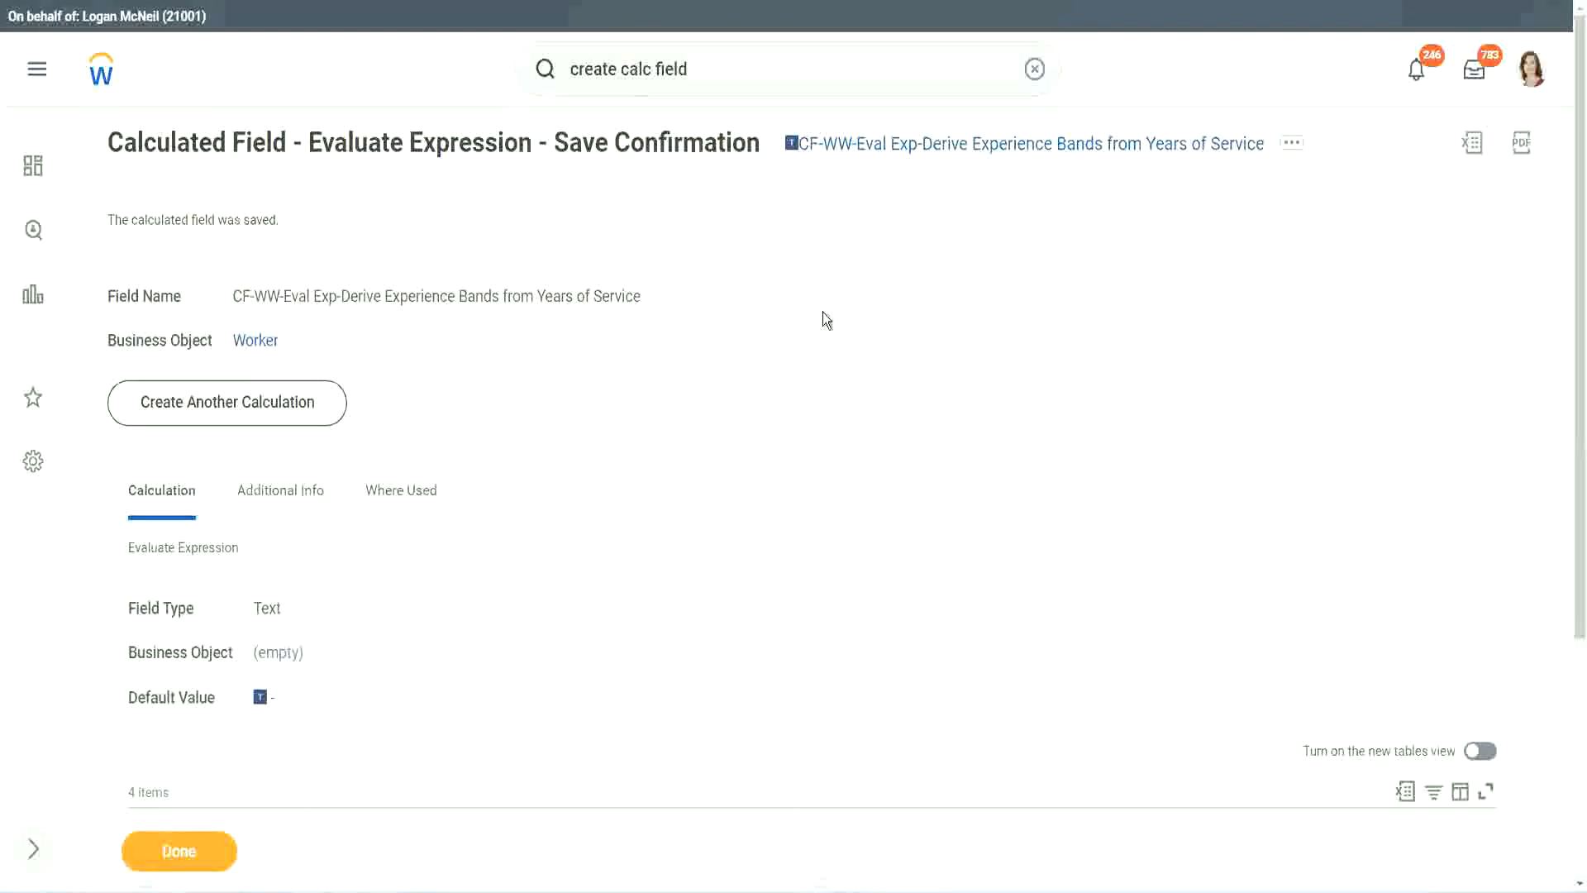
pyautogui.click(175, 854)
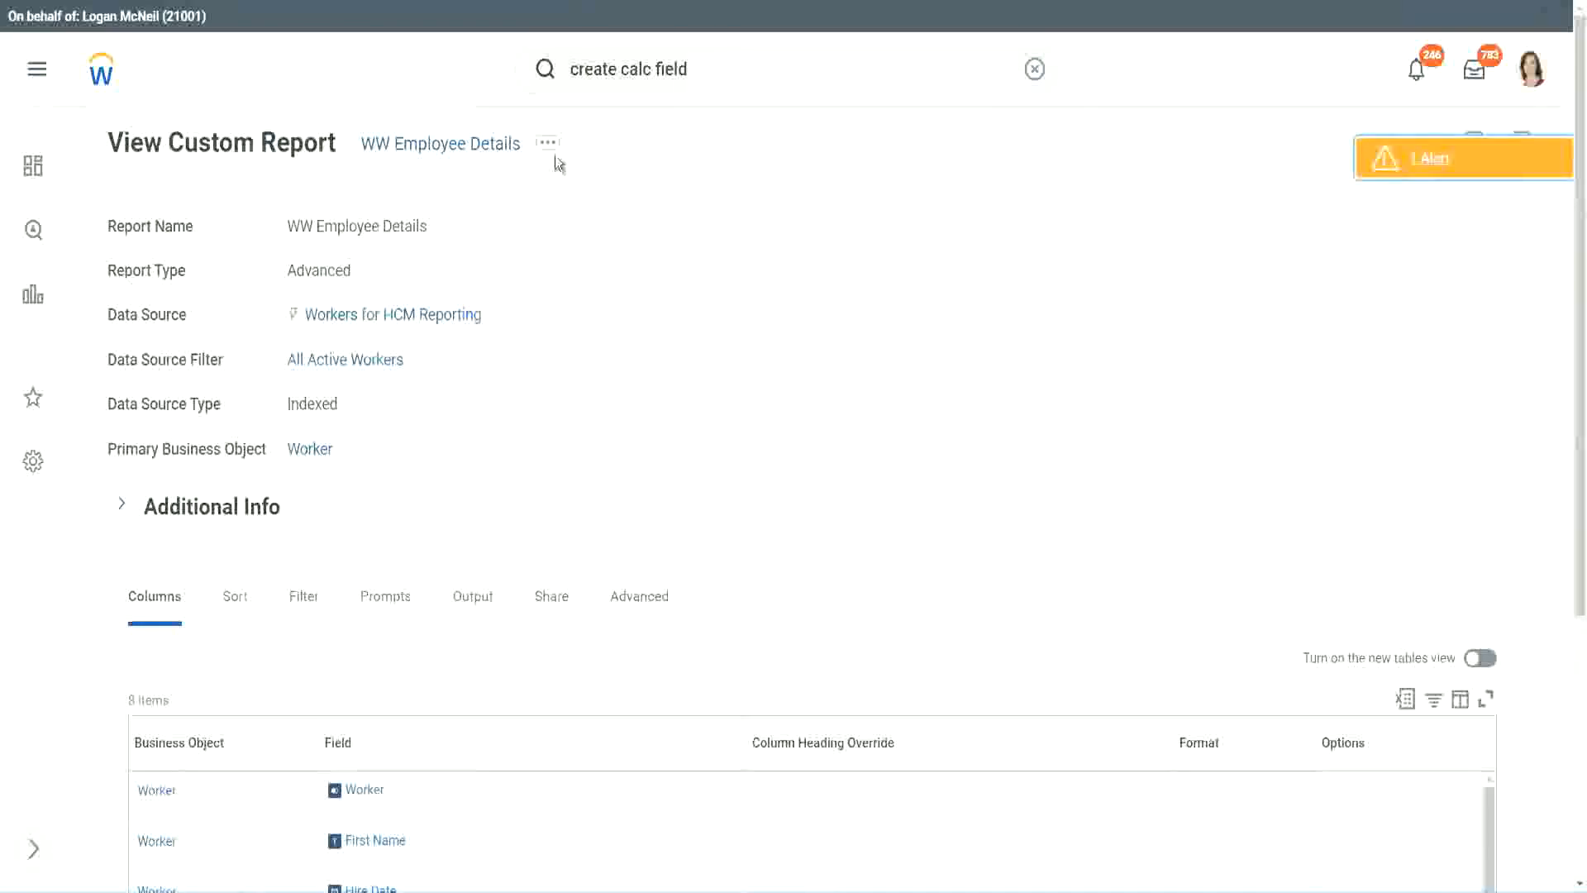
# Open the WW Employee Details custom report for editing
pyautogui.click(551, 153)
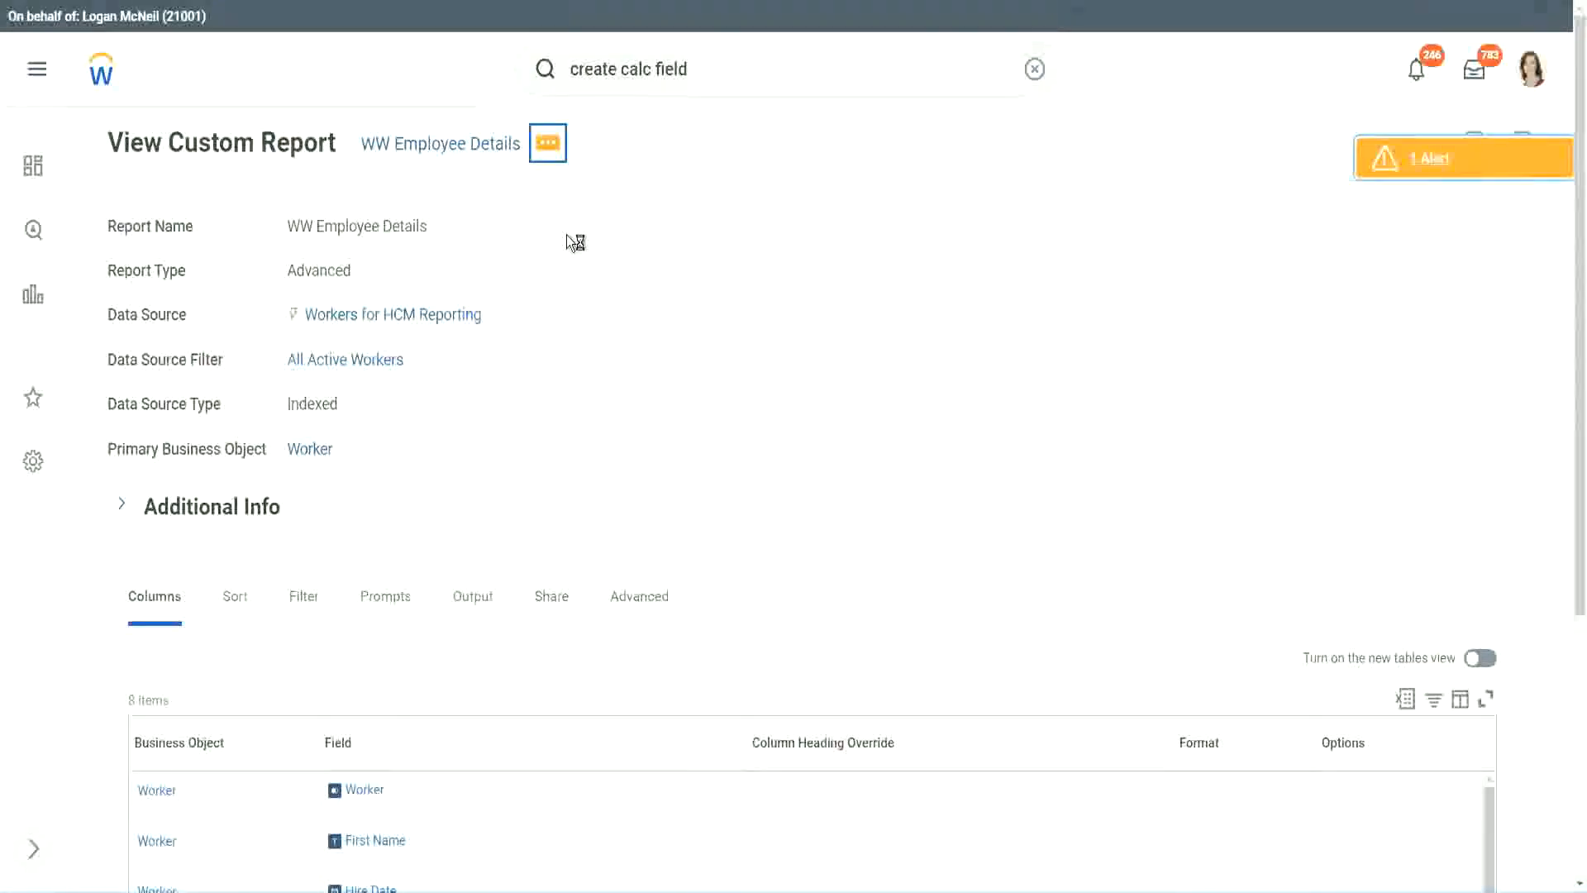
pyautogui.moveTo(647, 233)
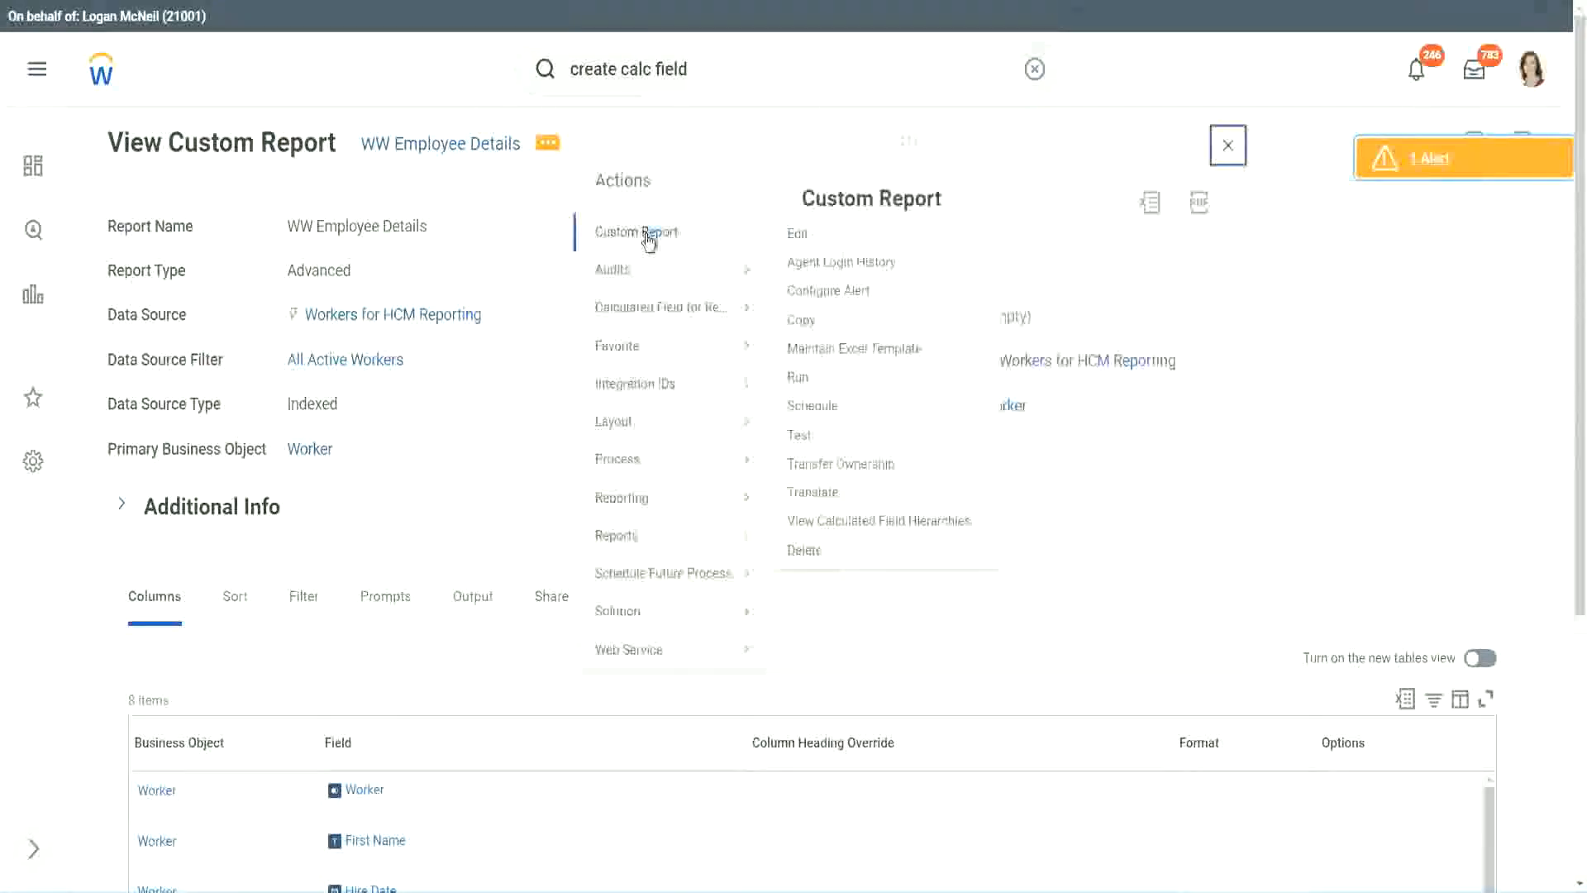
pyautogui.click(808, 240)
# Add a new Worker column row to the report and remove the column headed Years of Service
pyautogui.scroll(-5, 581, 360)
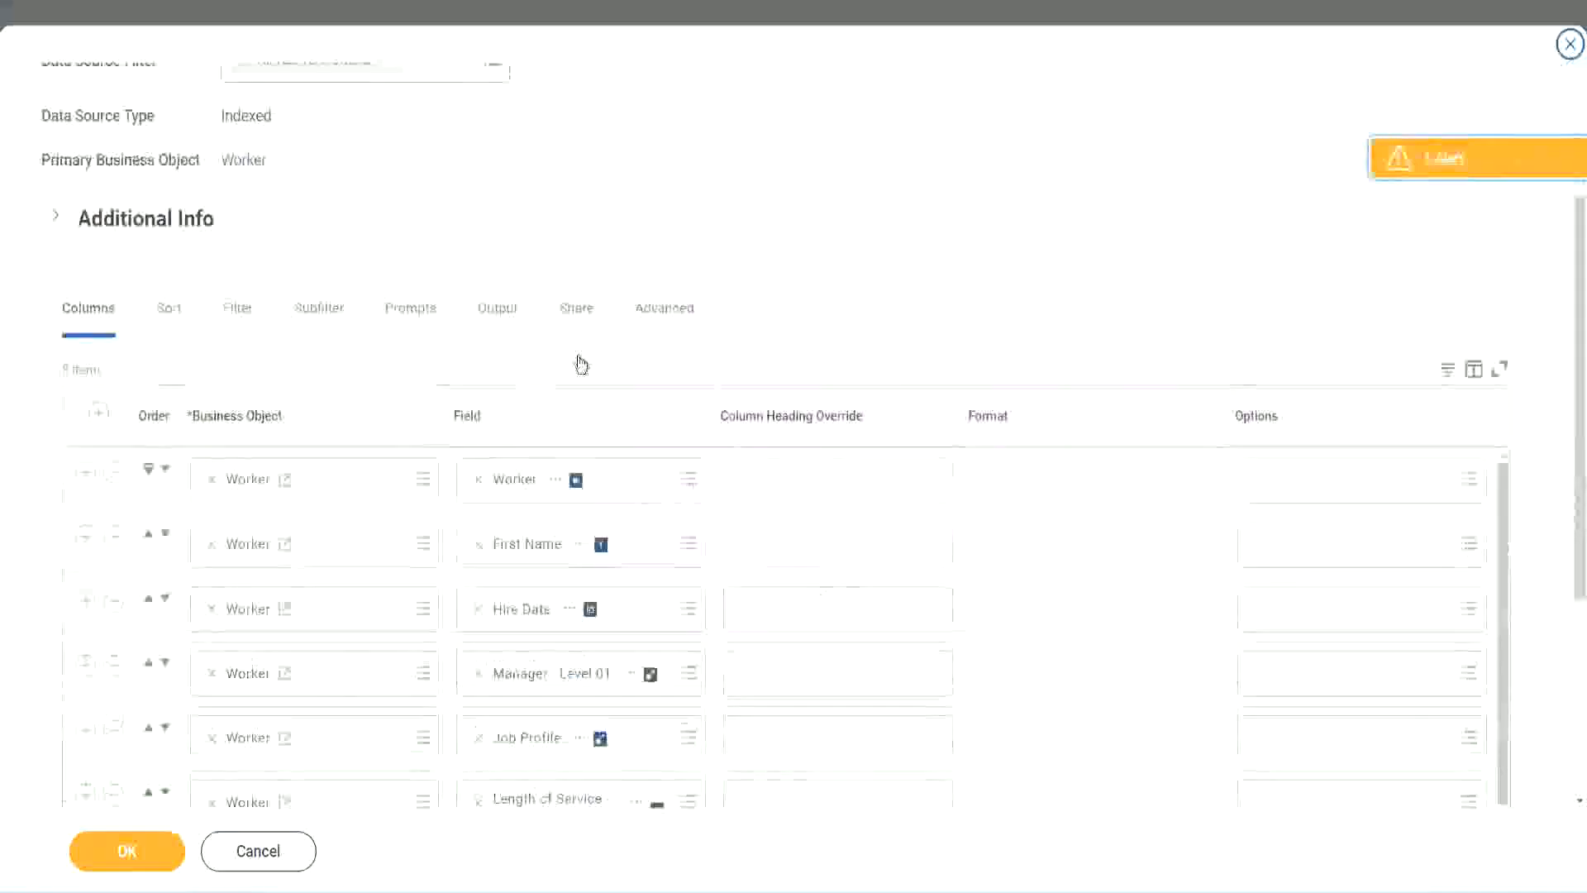
pyautogui.scroll(-2, 581, 365)
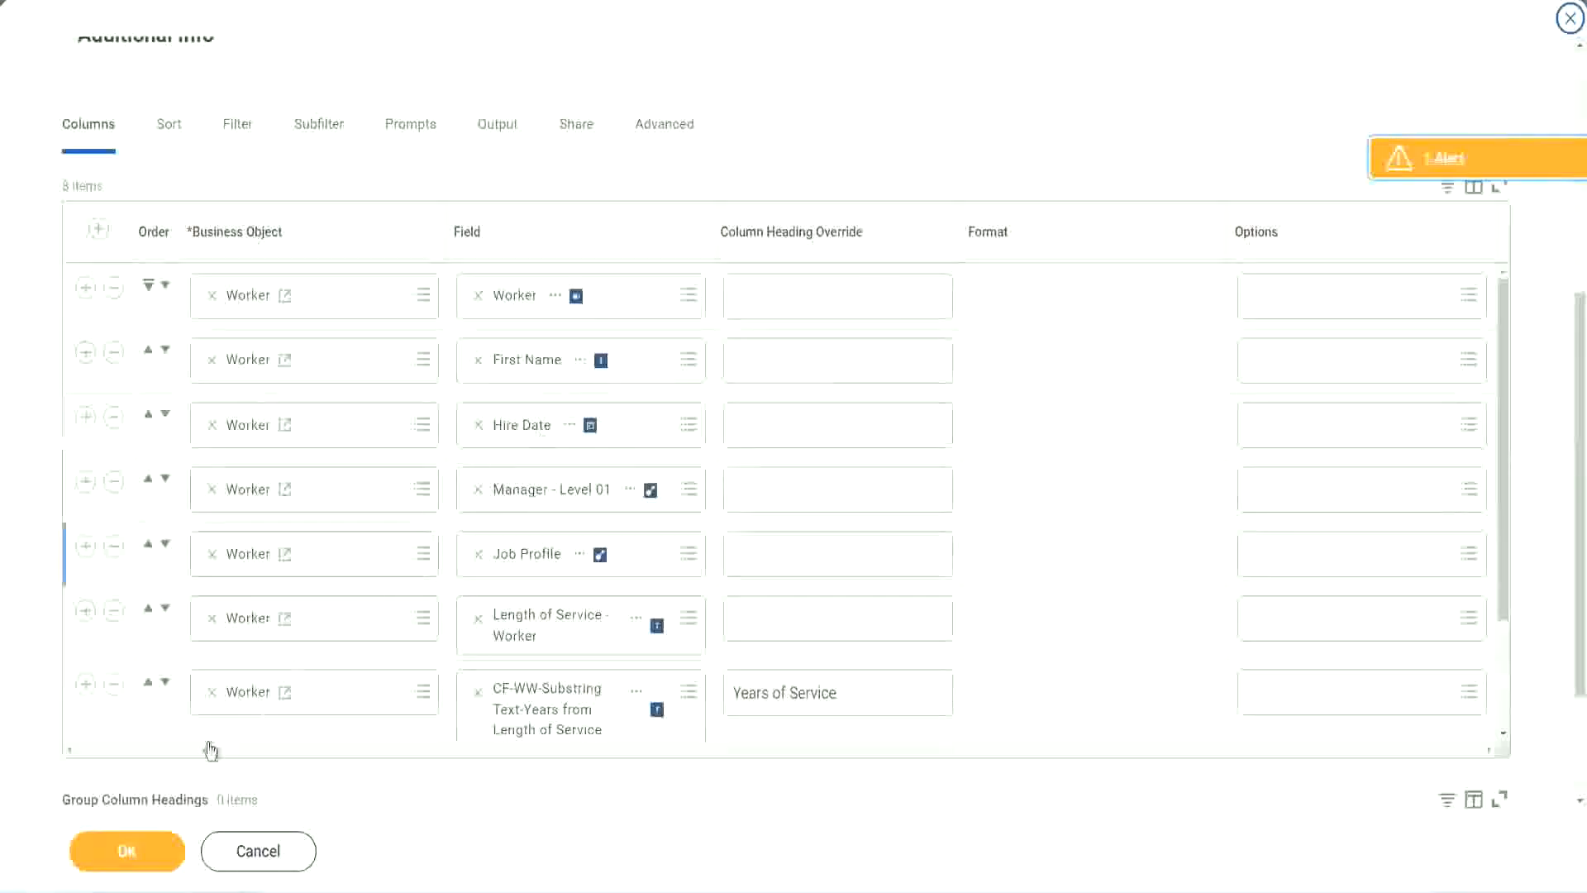
pyautogui.click(86, 686)
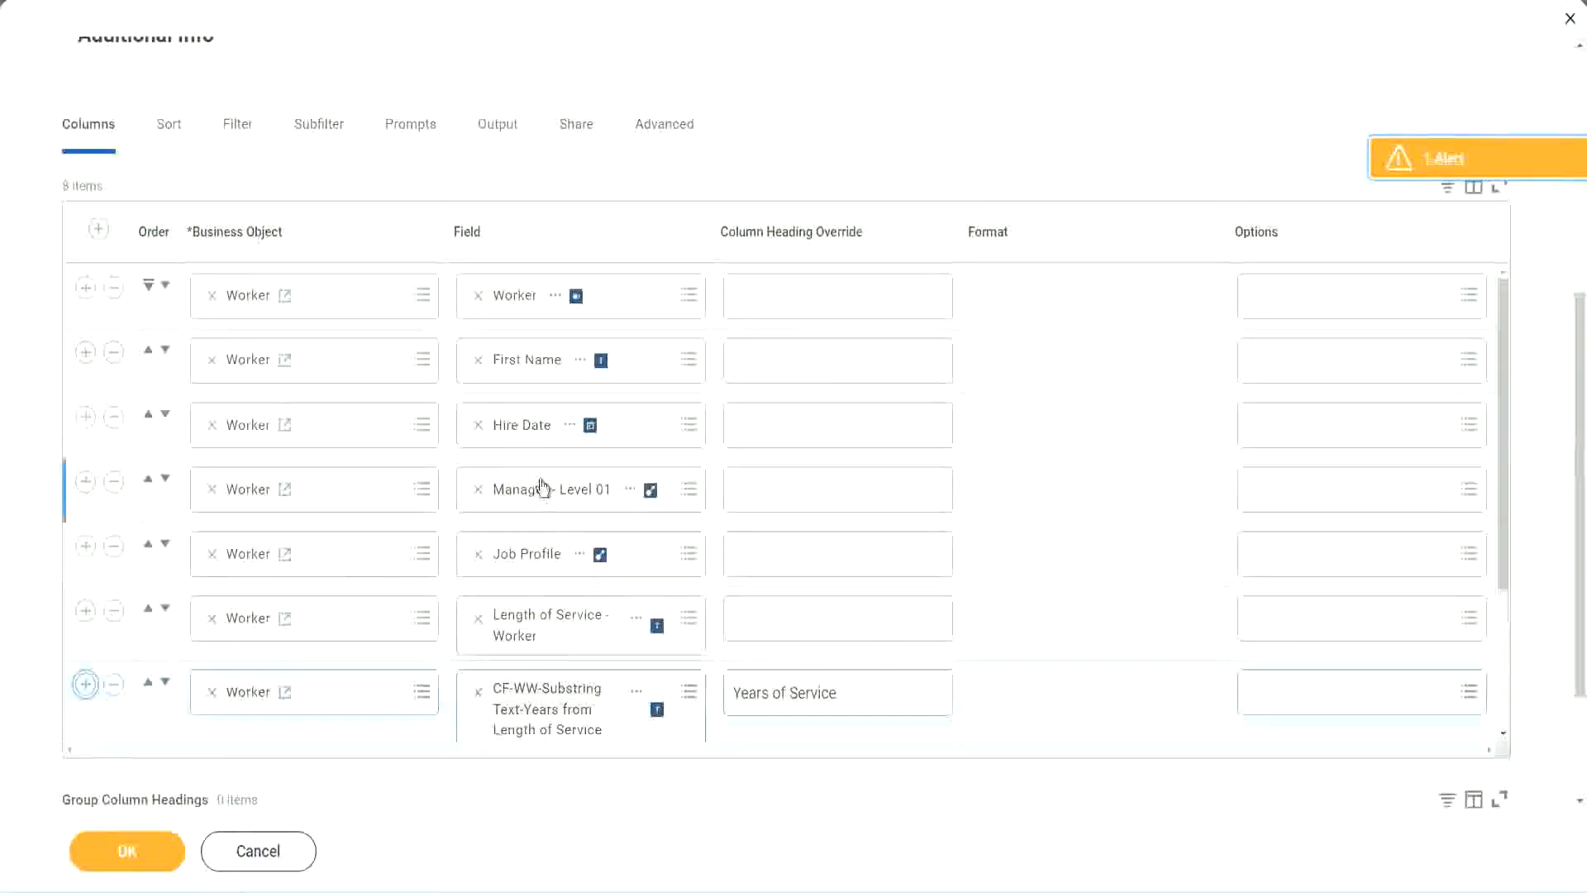
pyautogui.scroll(-3, 832, 545)
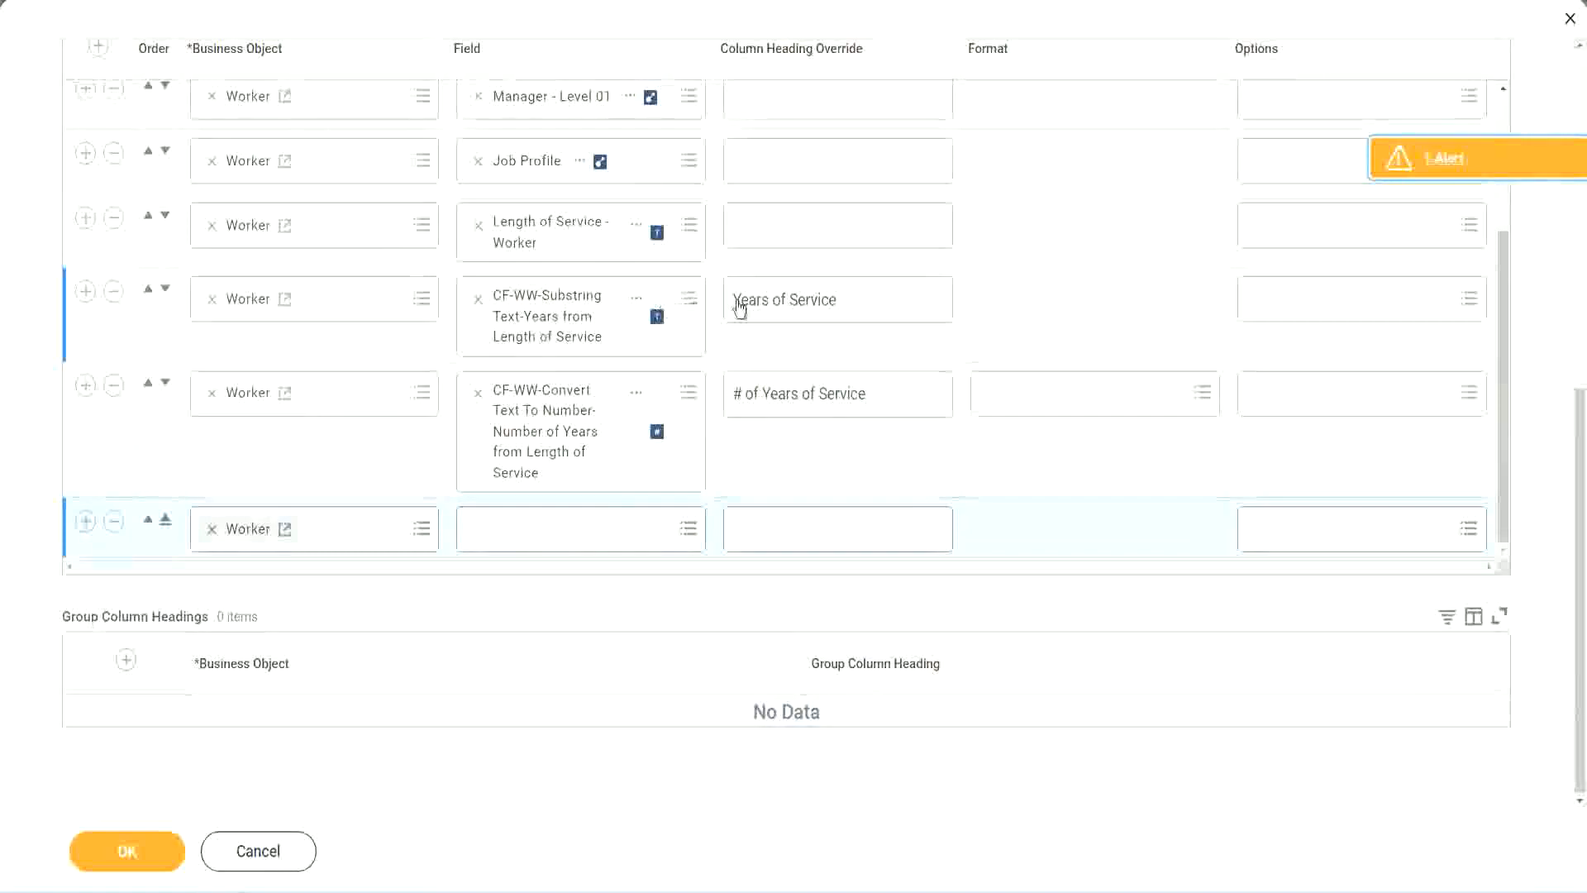
pyautogui.click(114, 293)
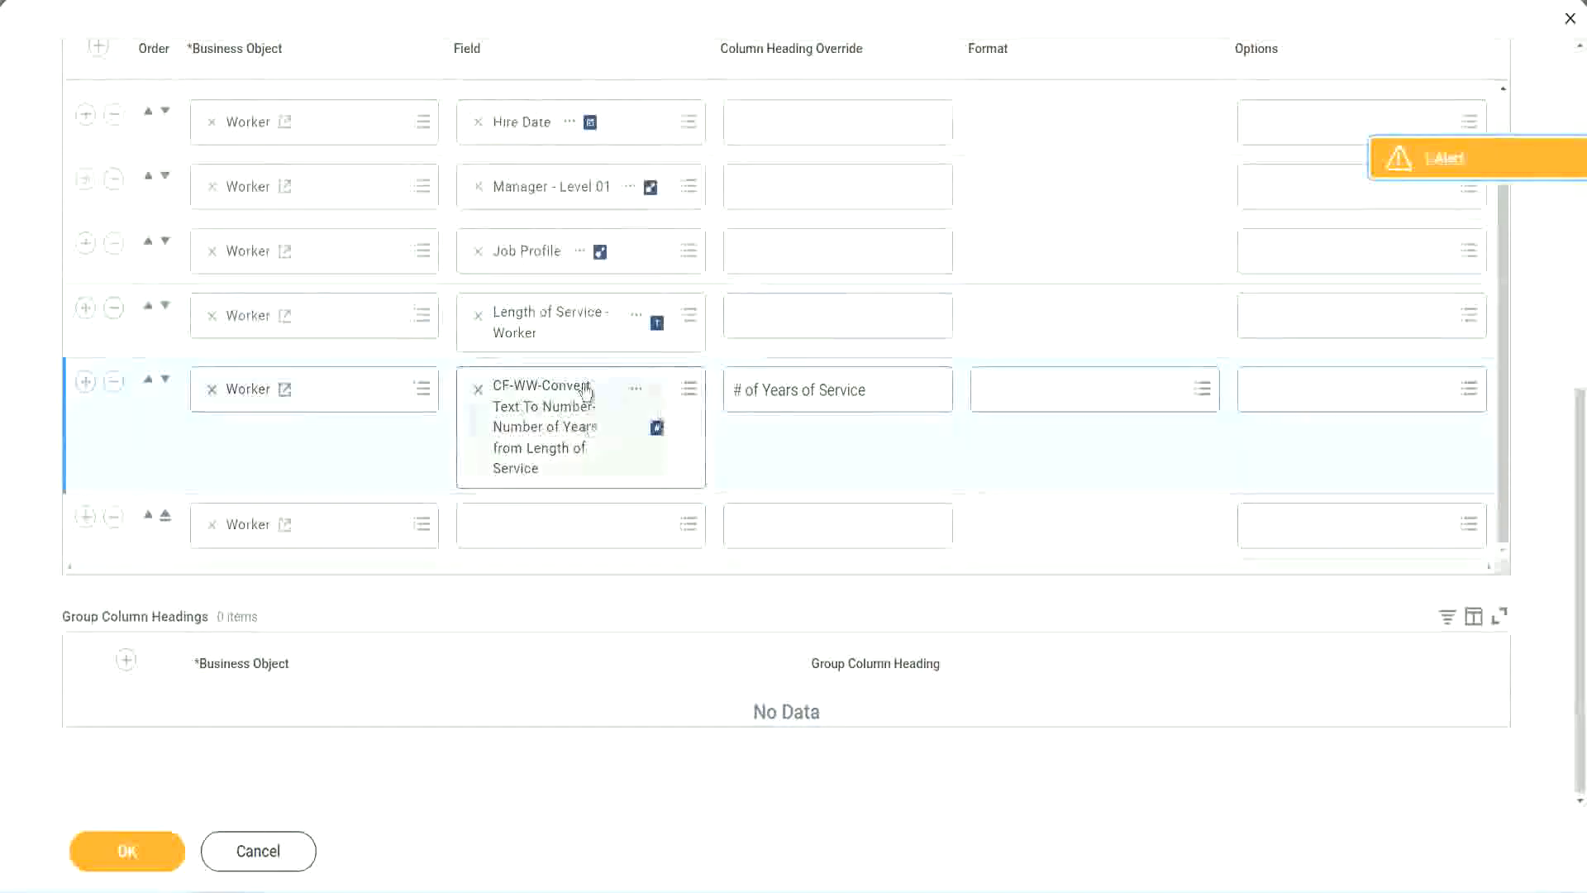
# Set the new Worker row's field to CF-WW-Eval Exp-Derive Experience Bands from Years of Service, headed Experience Bands, and save the report
pyautogui.click(519, 523)
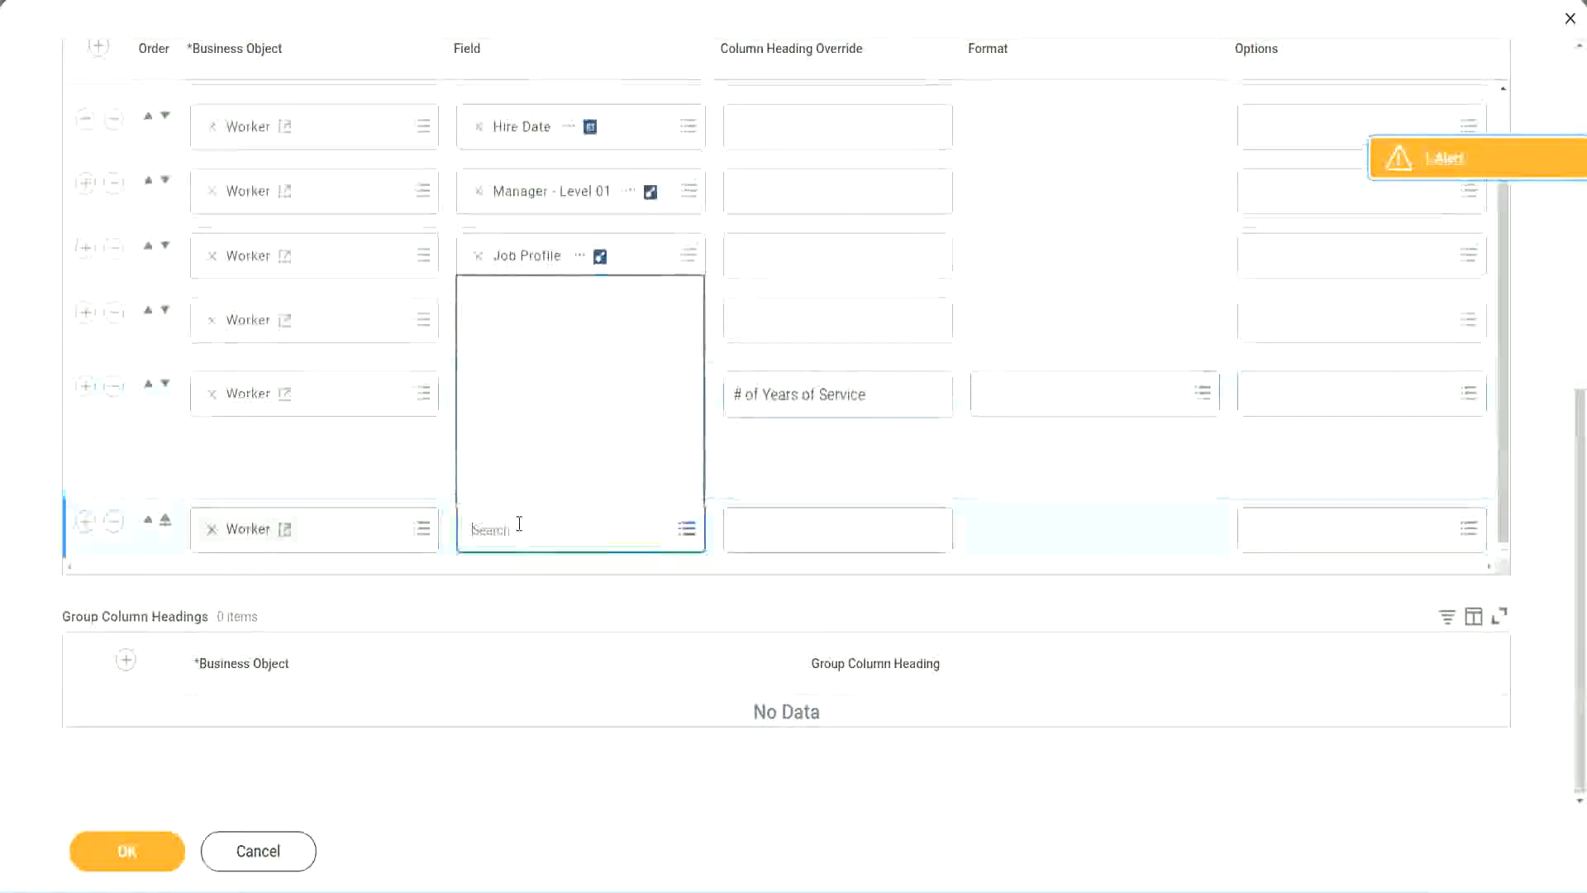
pyautogui.hotkey('ctrl', 'v')
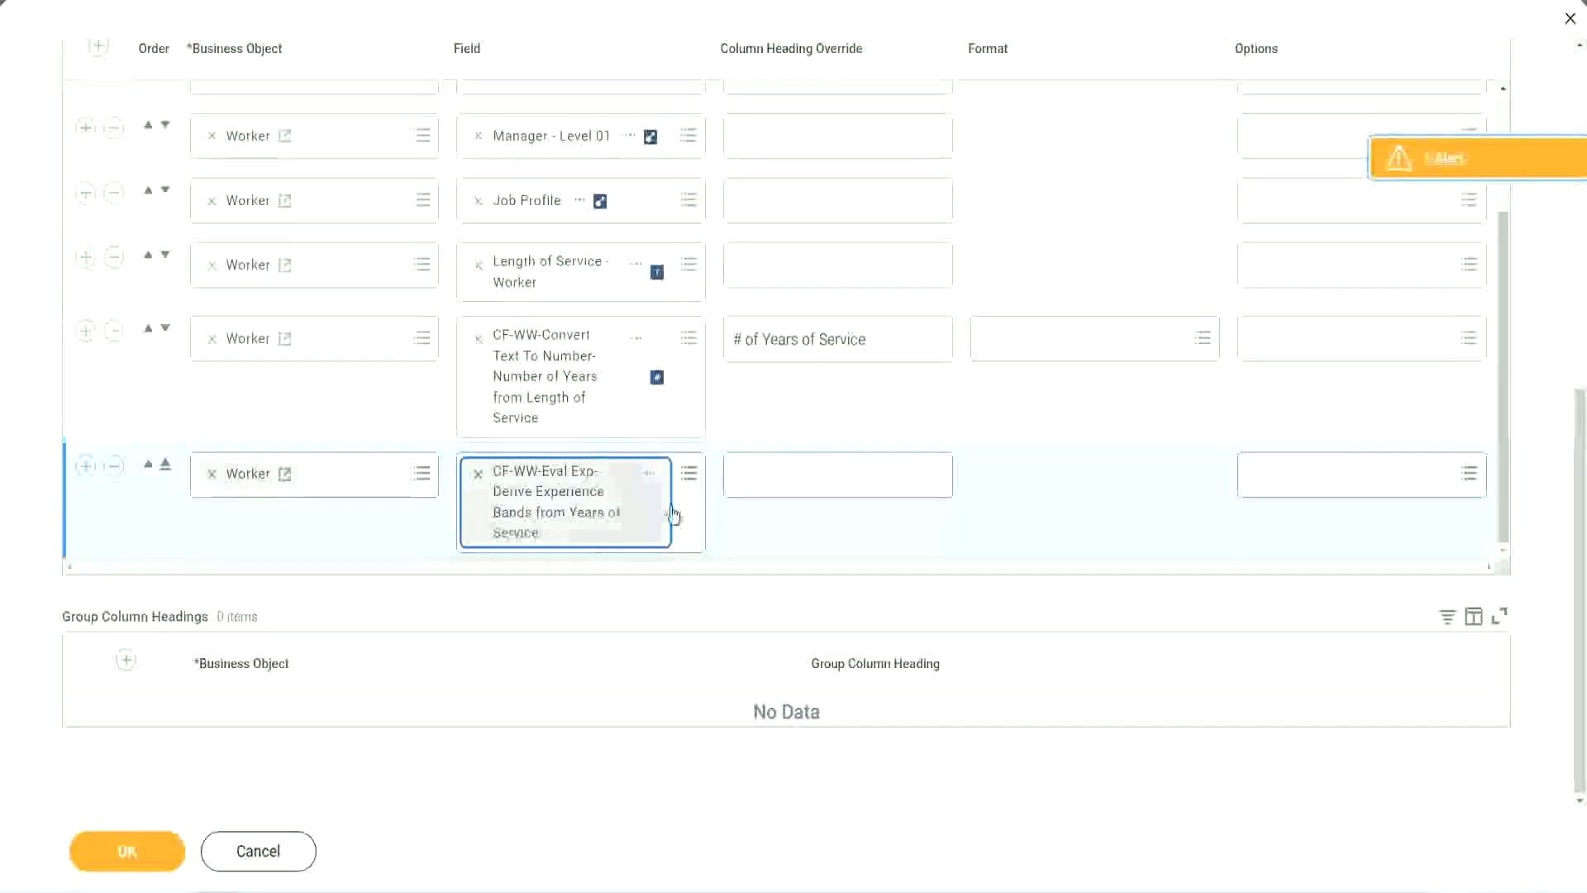
pyautogui.click(808, 475)
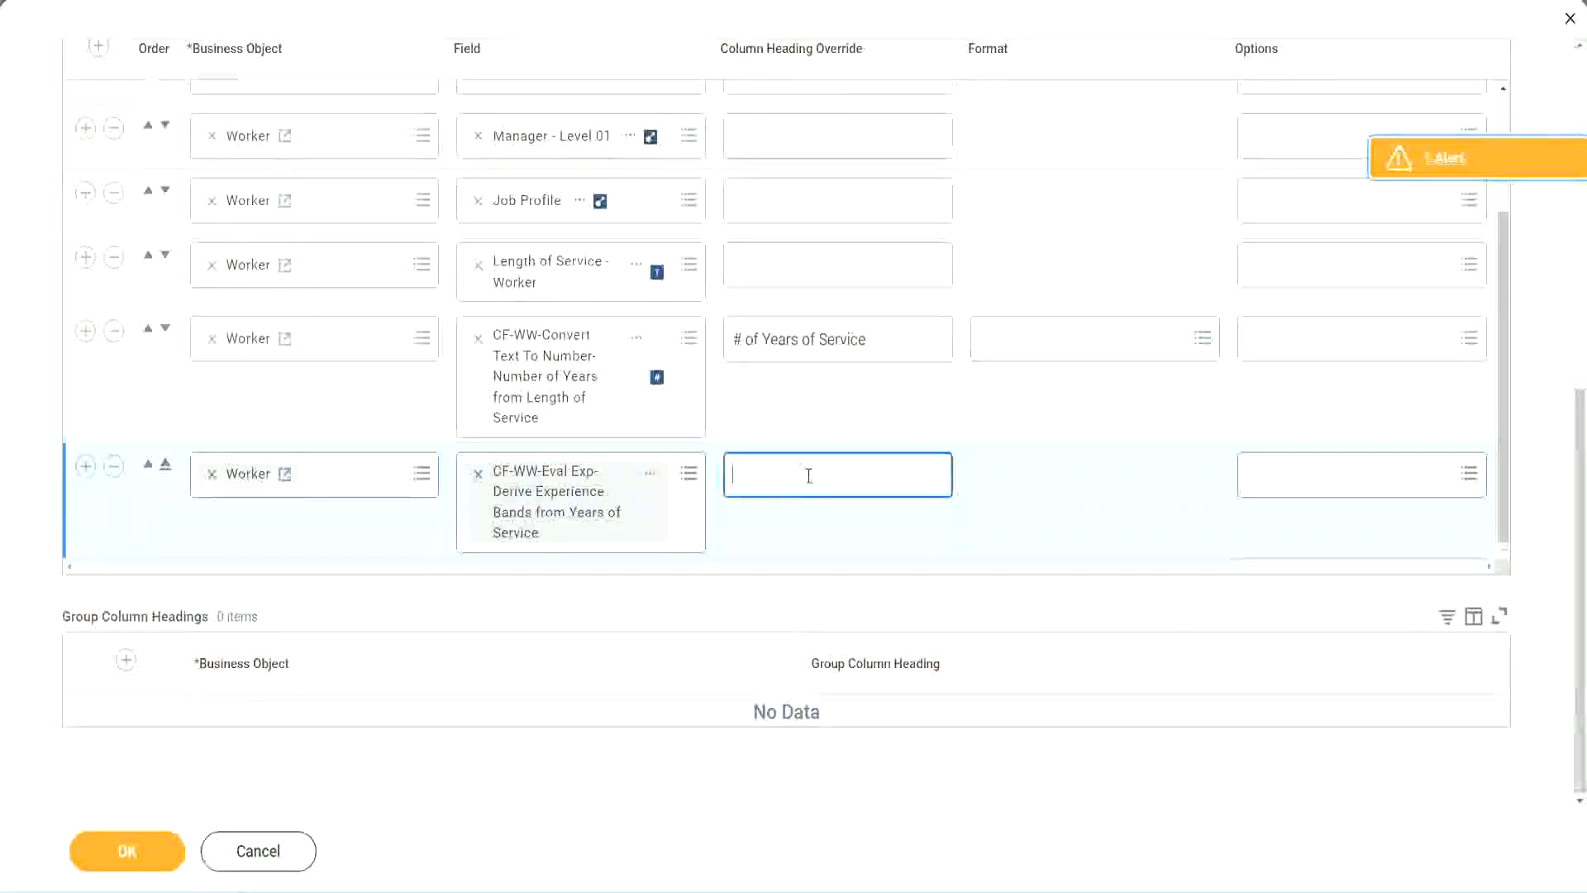
pyautogui.write('E')
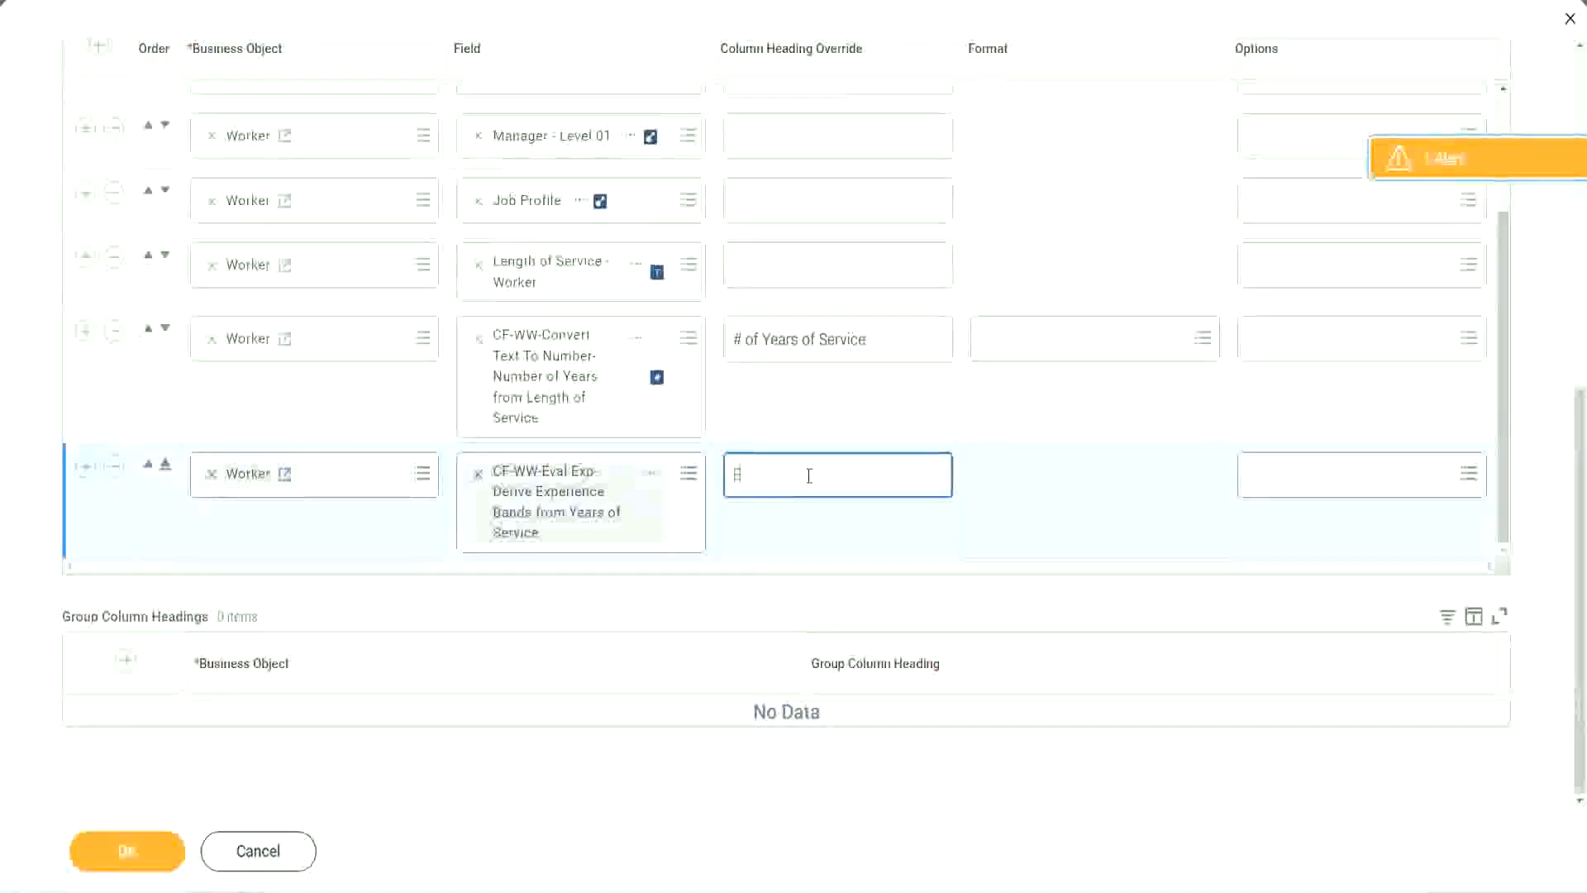
pyautogui.write('xperience Bands')
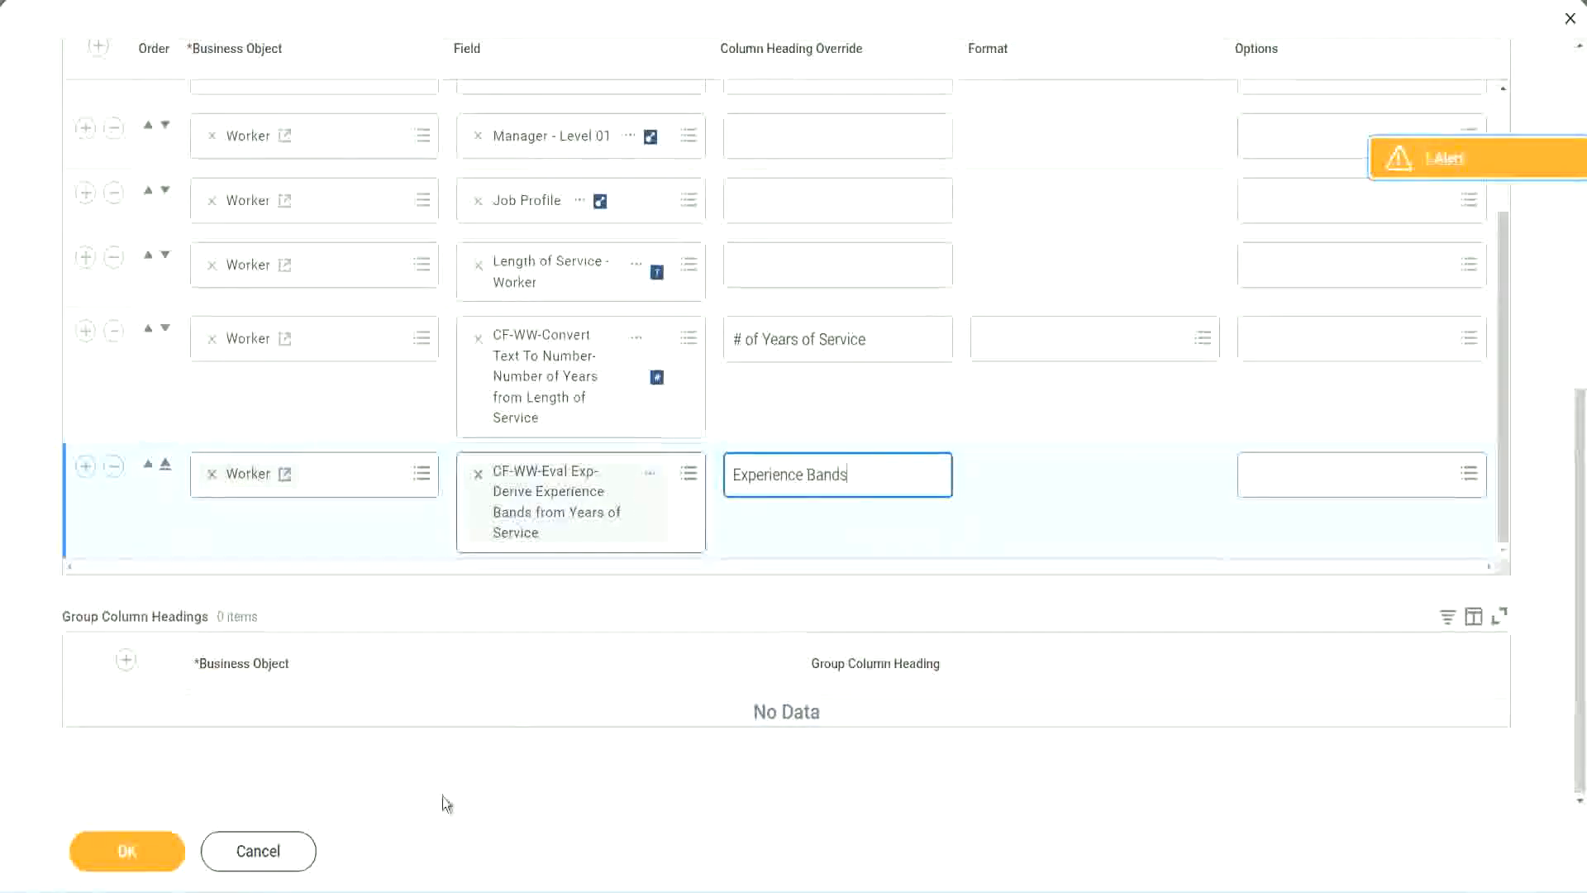
pyautogui.click(156, 852)
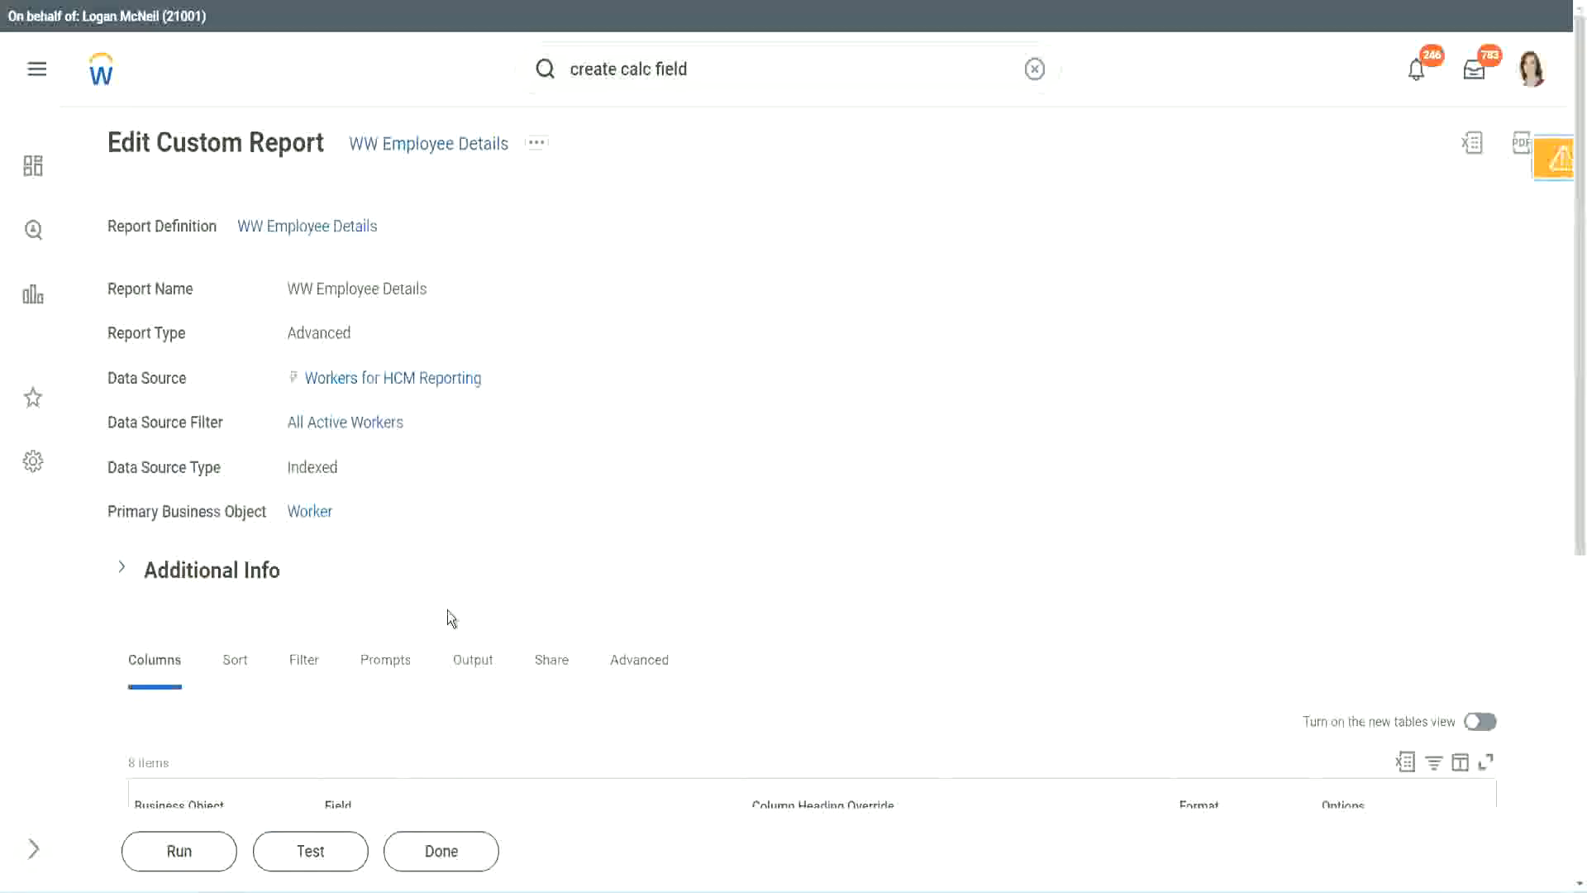
# Run the WW Employee Details report with all worker type prompts left blank
pyautogui.scroll(-4, 494, 559)
pyautogui.click(184, 851)
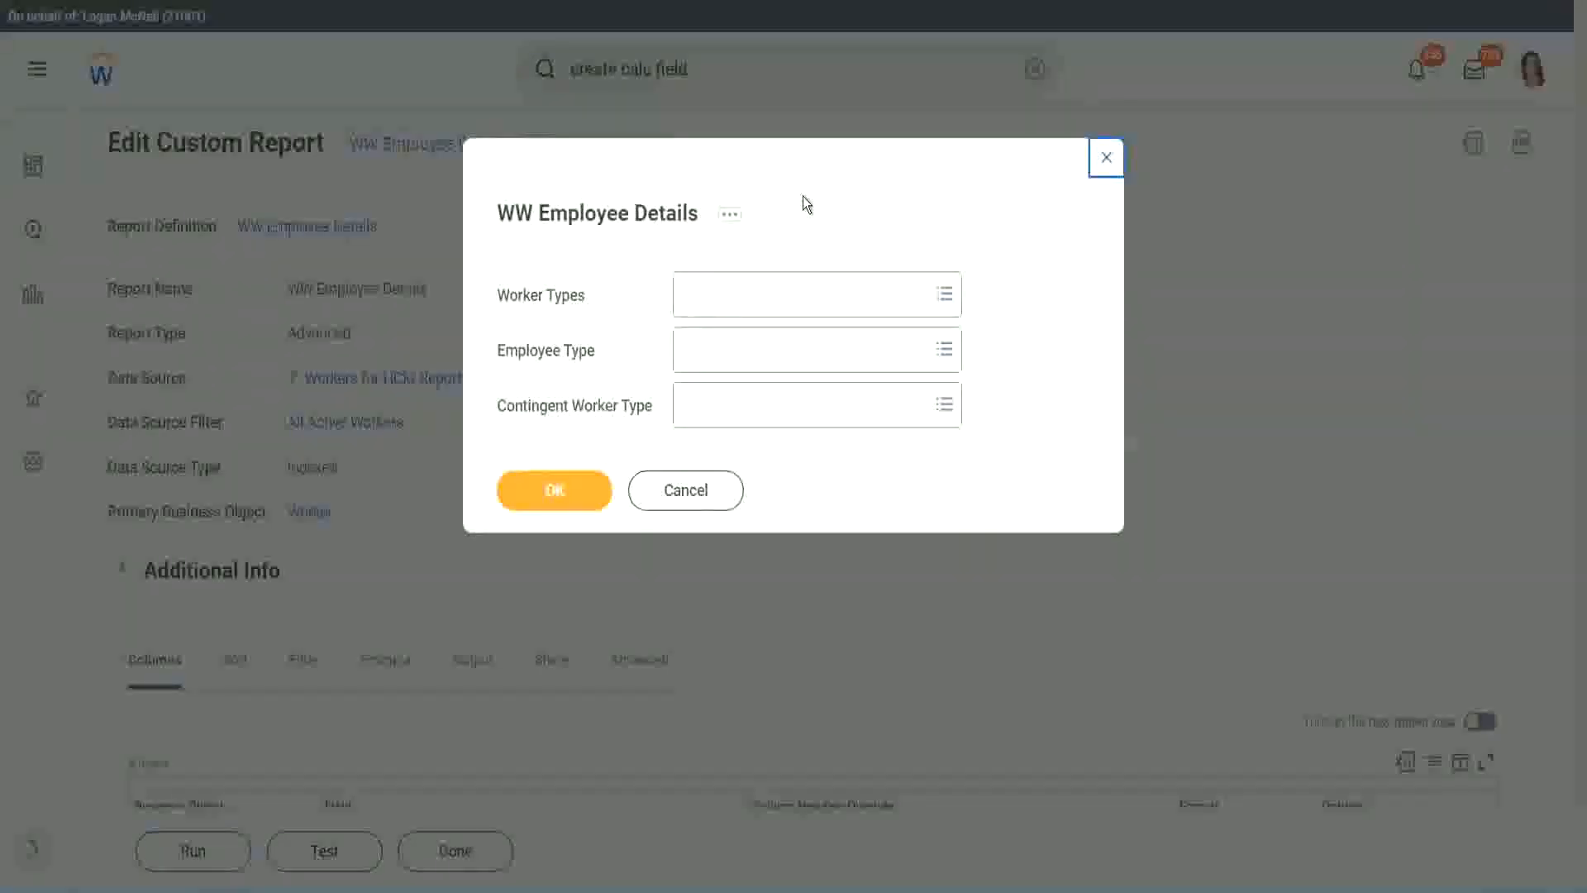
pyautogui.click(522, 488)
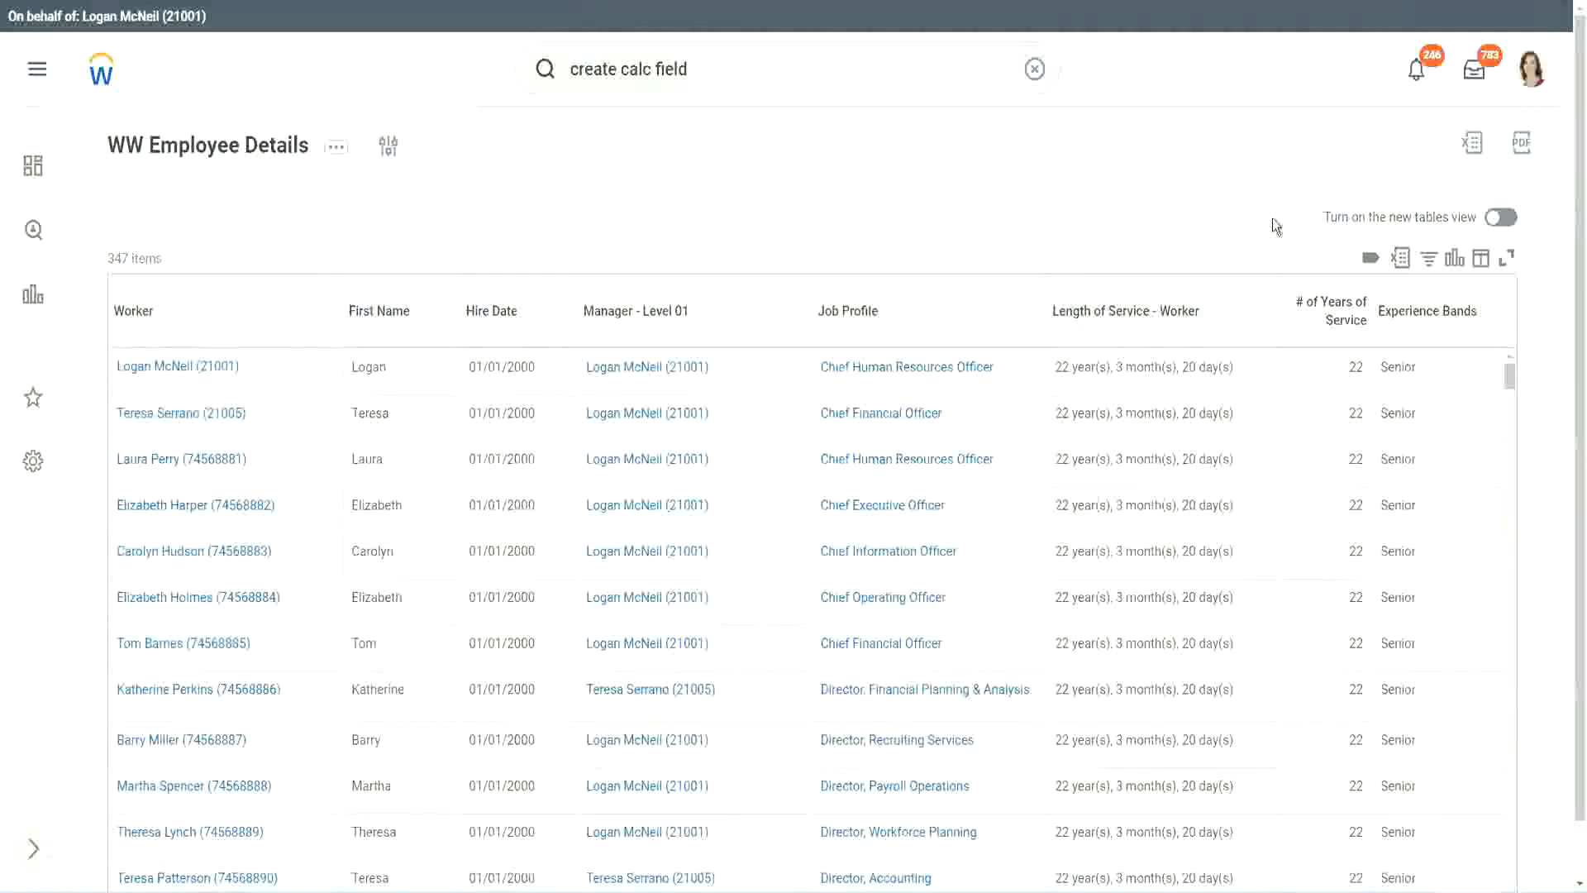
pyautogui.scroll(-1, 1315, 264)
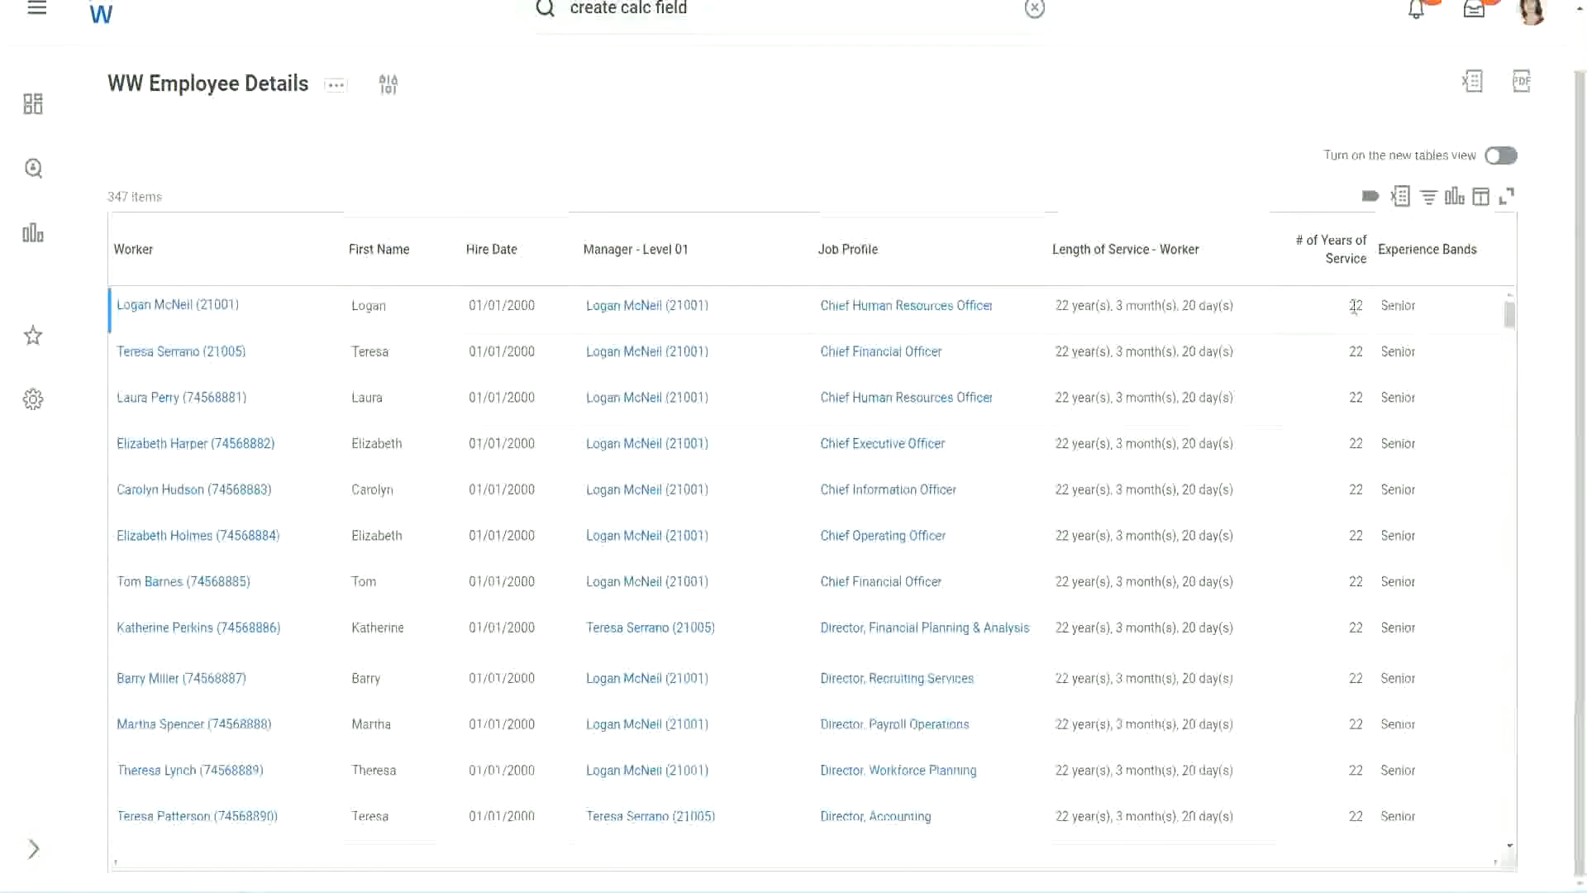
# Compare the first worker's years of service with the 16 - 30 years band definition in the Notepad++ notes
pyautogui.doubleClick(1356, 306)
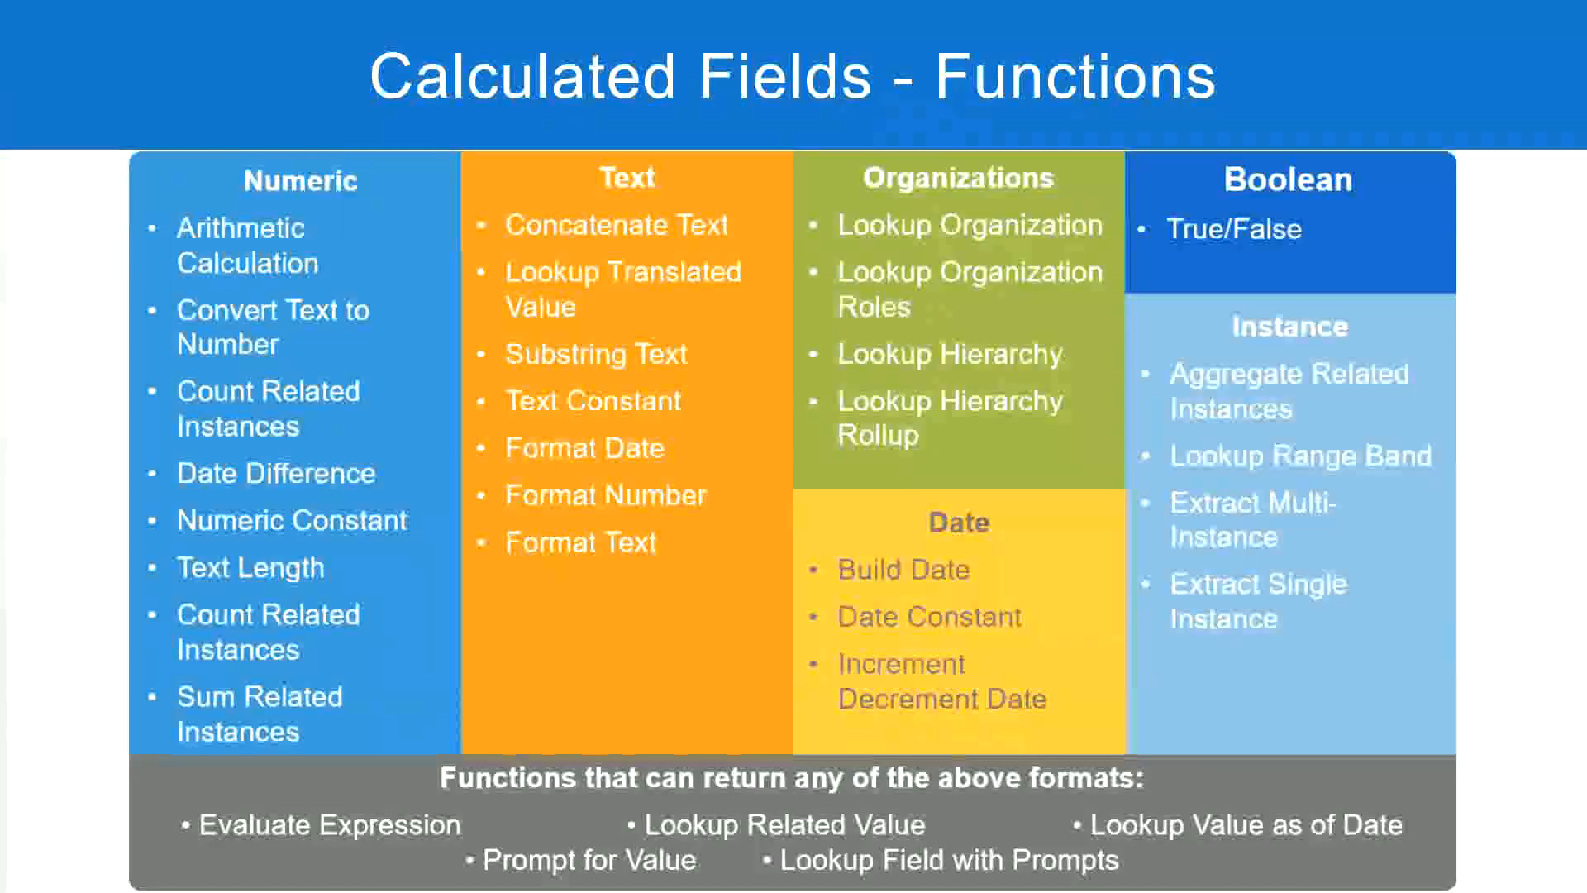
pyautogui.hotkey('alt', 'Tab')
pyautogui.click(404, 289)
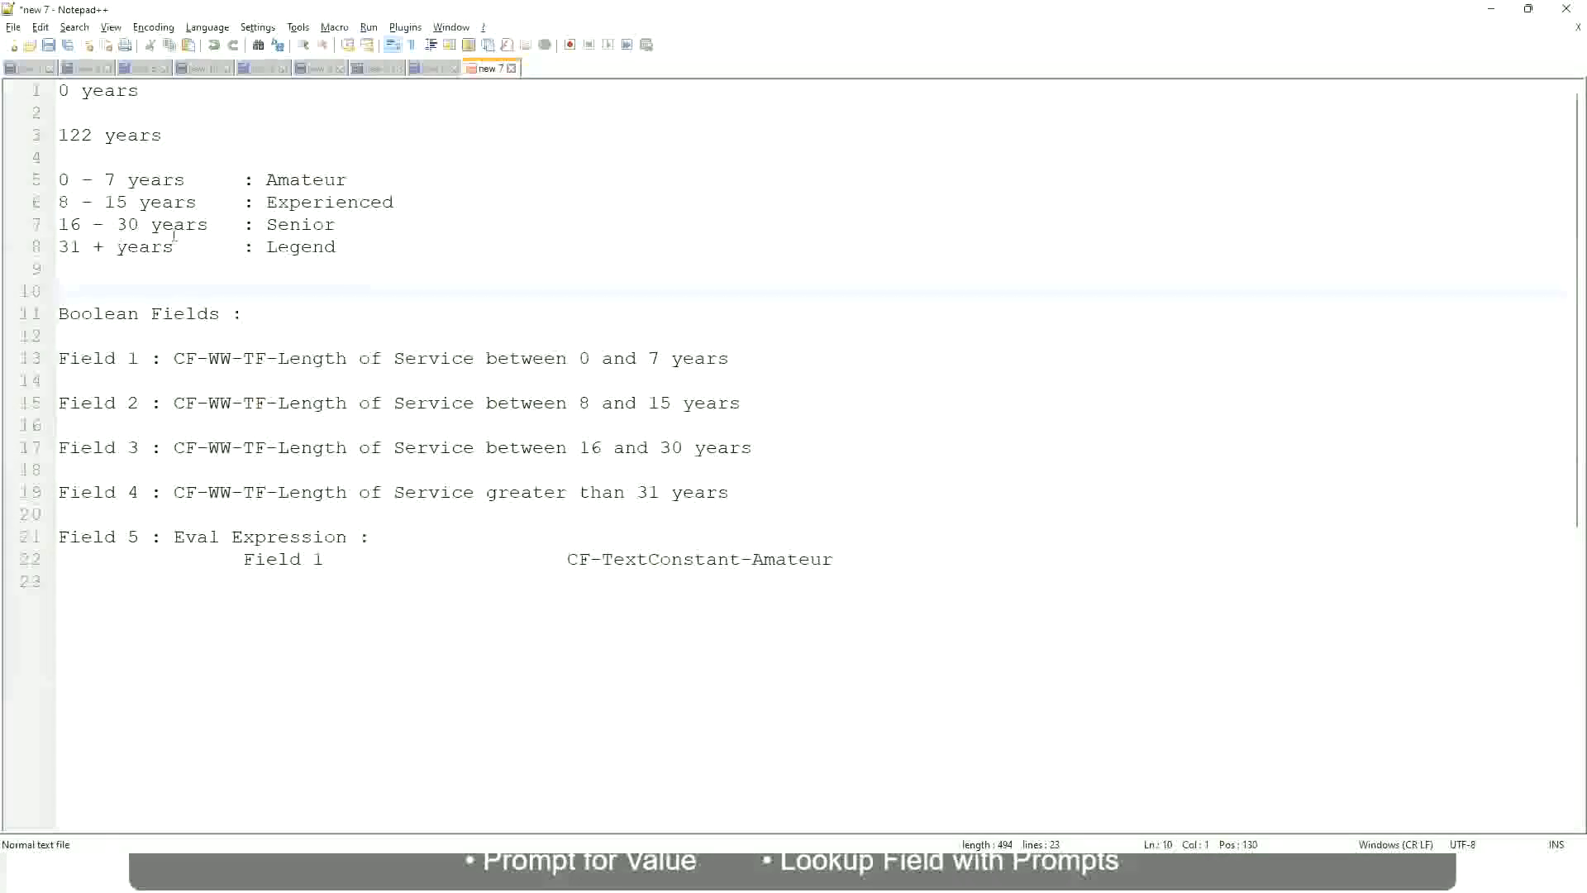
pyautogui.click(270, 224)
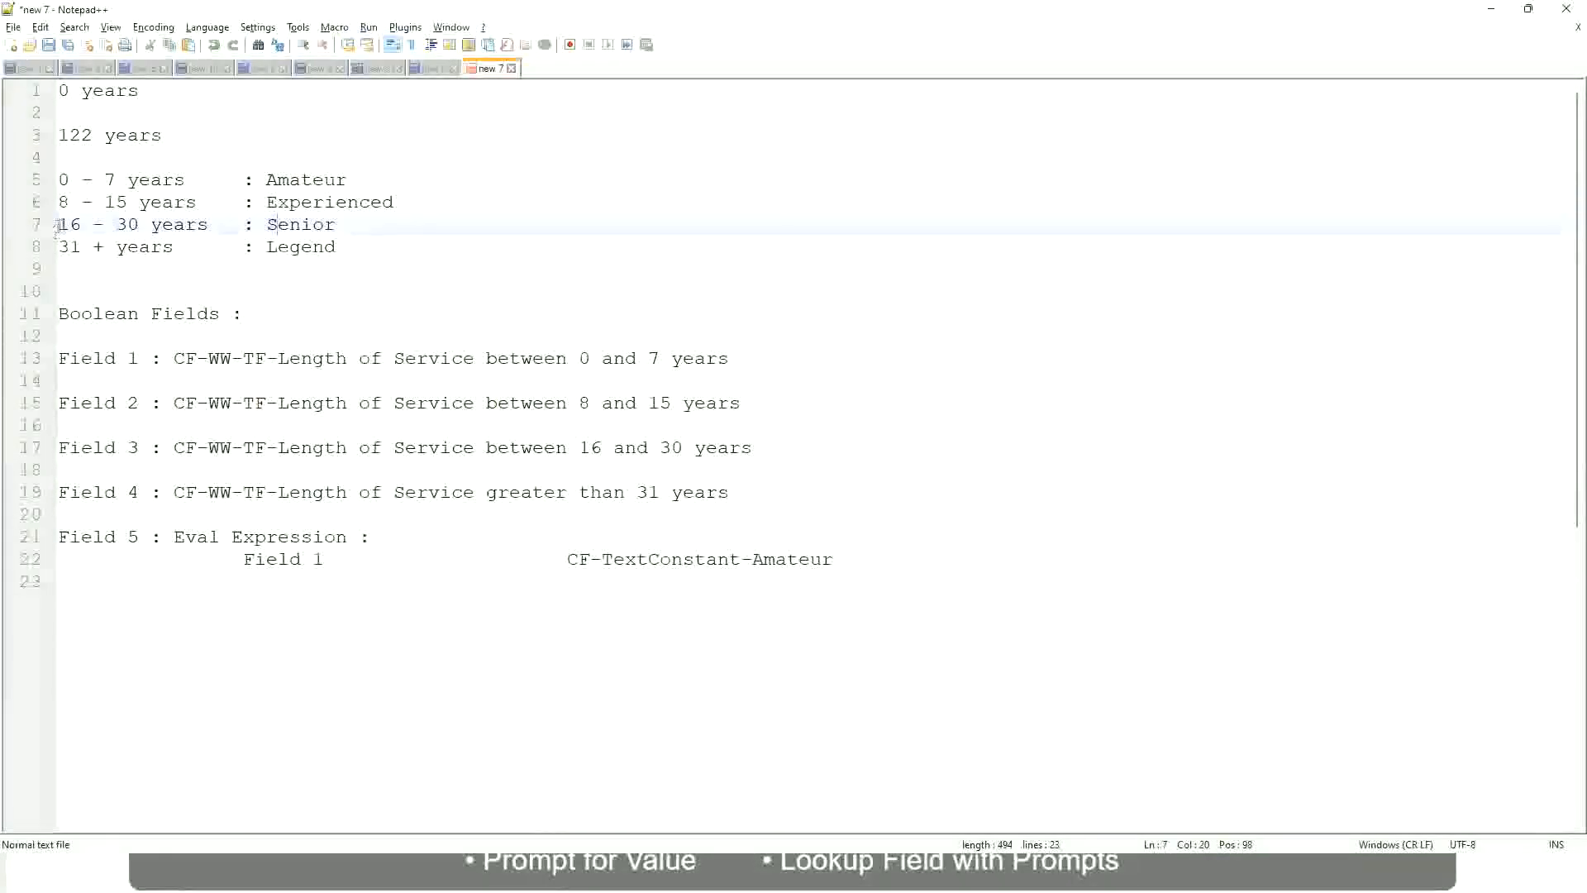
pyautogui.moveTo(58, 224); pyautogui.dragTo(154, 225)
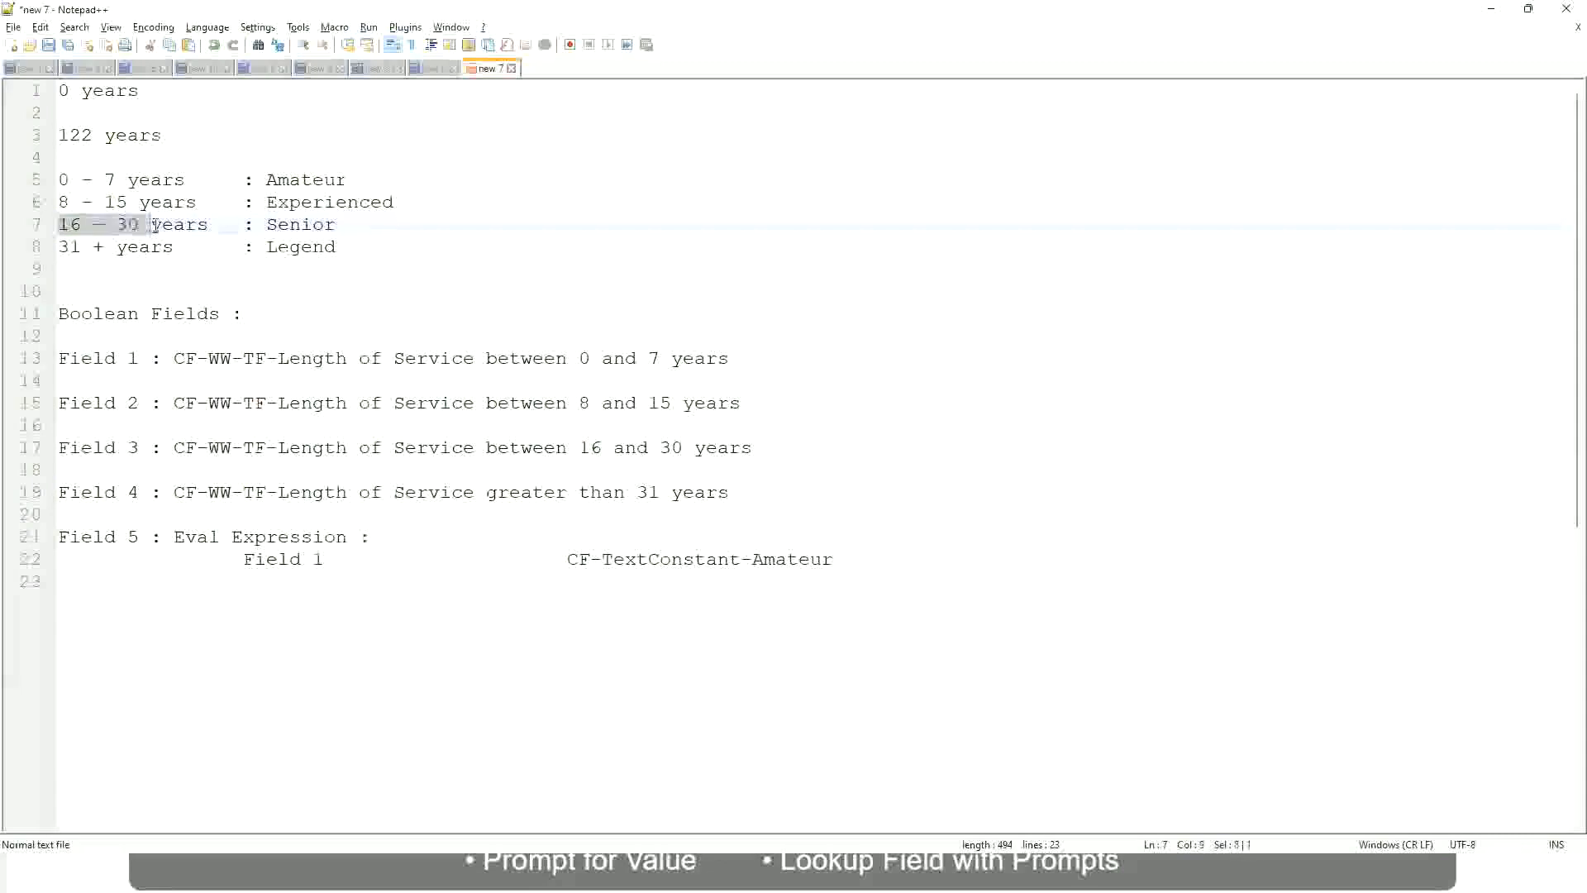
pyautogui.doubleClick(295, 224)
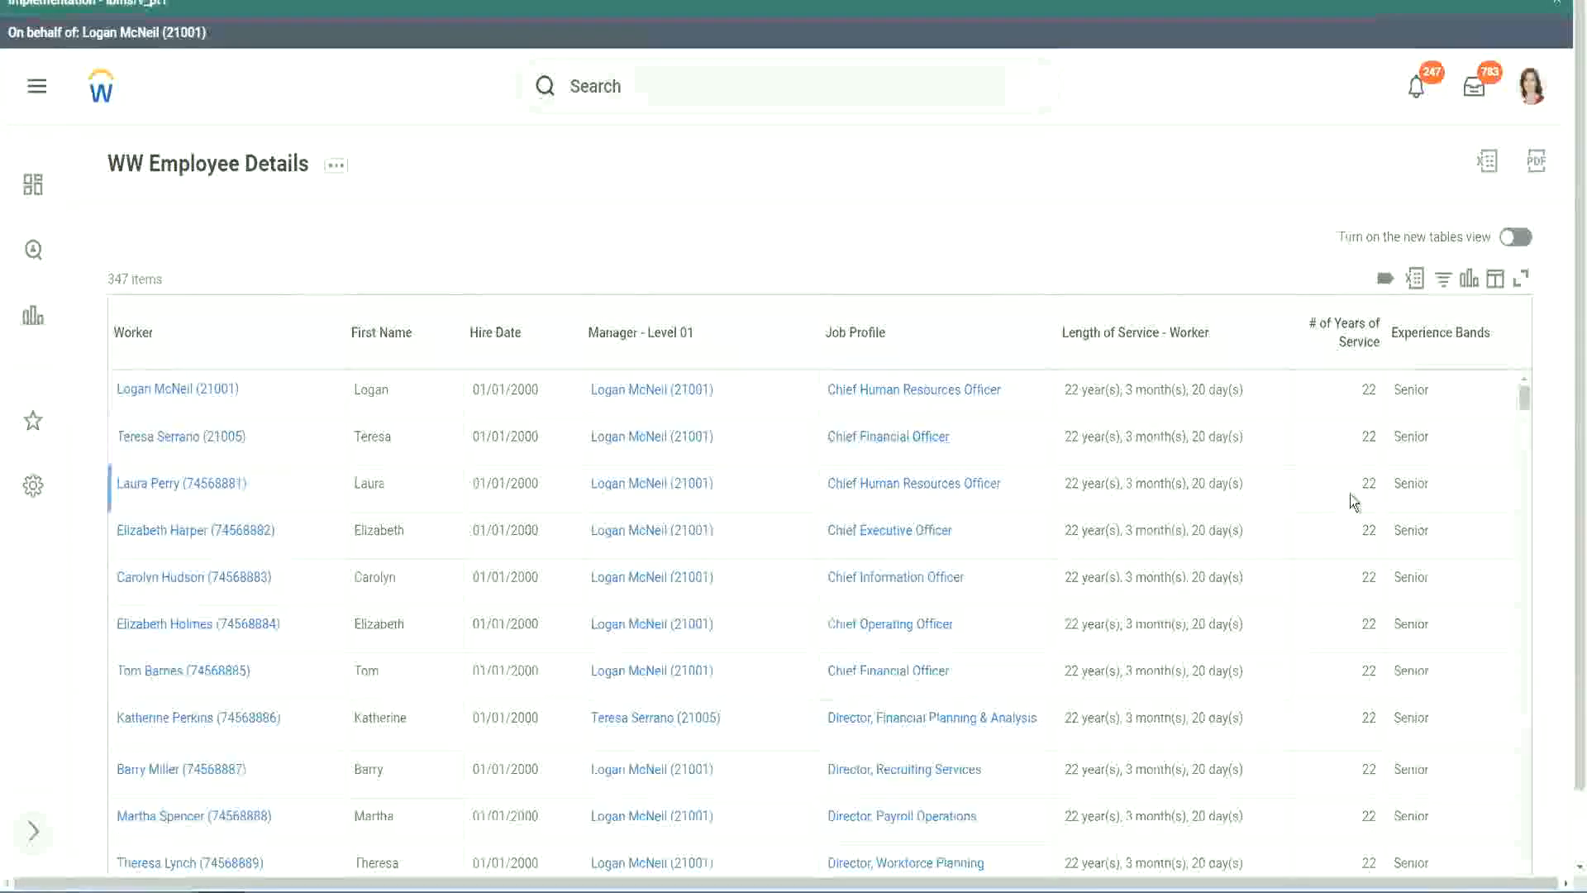
# Examine the # of Years of Service and Experience Bands values down the report rows
pyautogui.scroll(-3, 1355, 496)
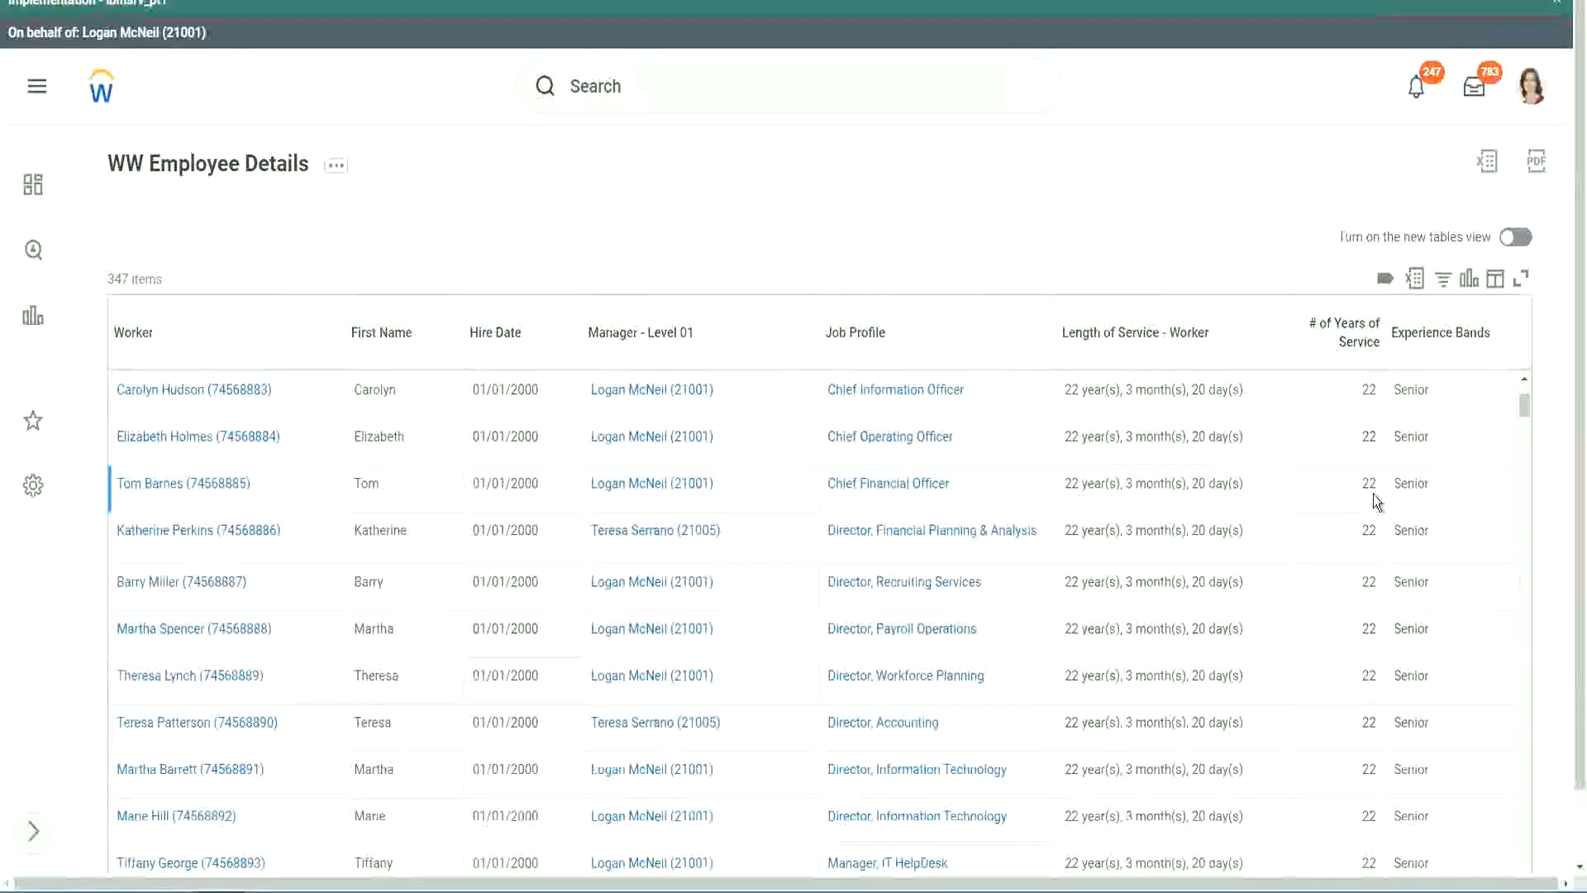
pyautogui.scroll(-5, 1373, 504)
pyautogui.scroll(-5, 1387, 552)
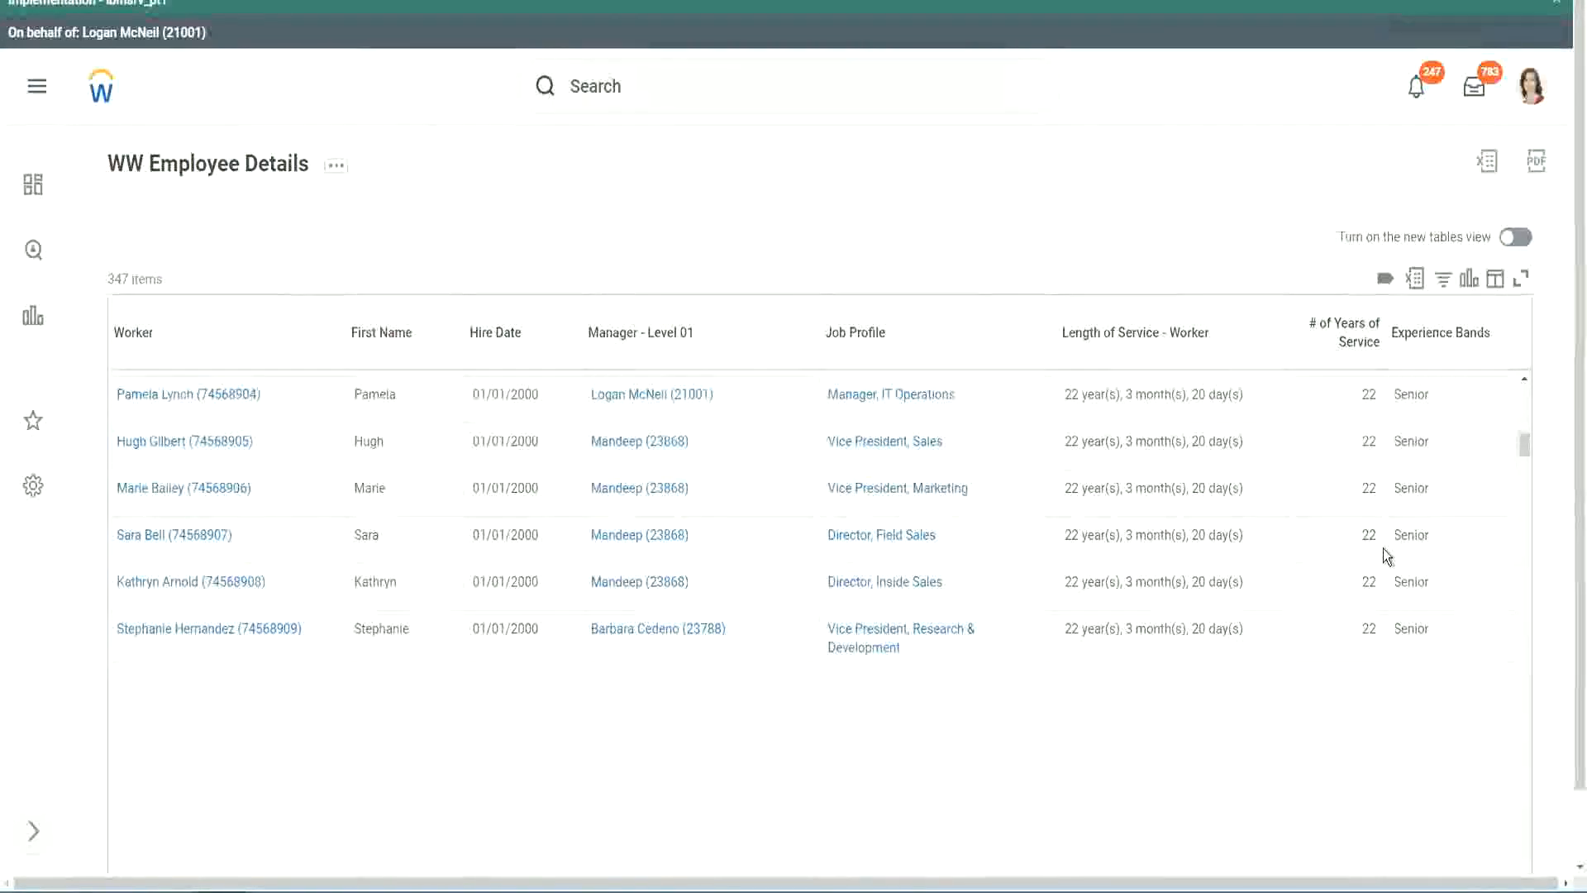
pyautogui.scroll(-2, 1407, 569)
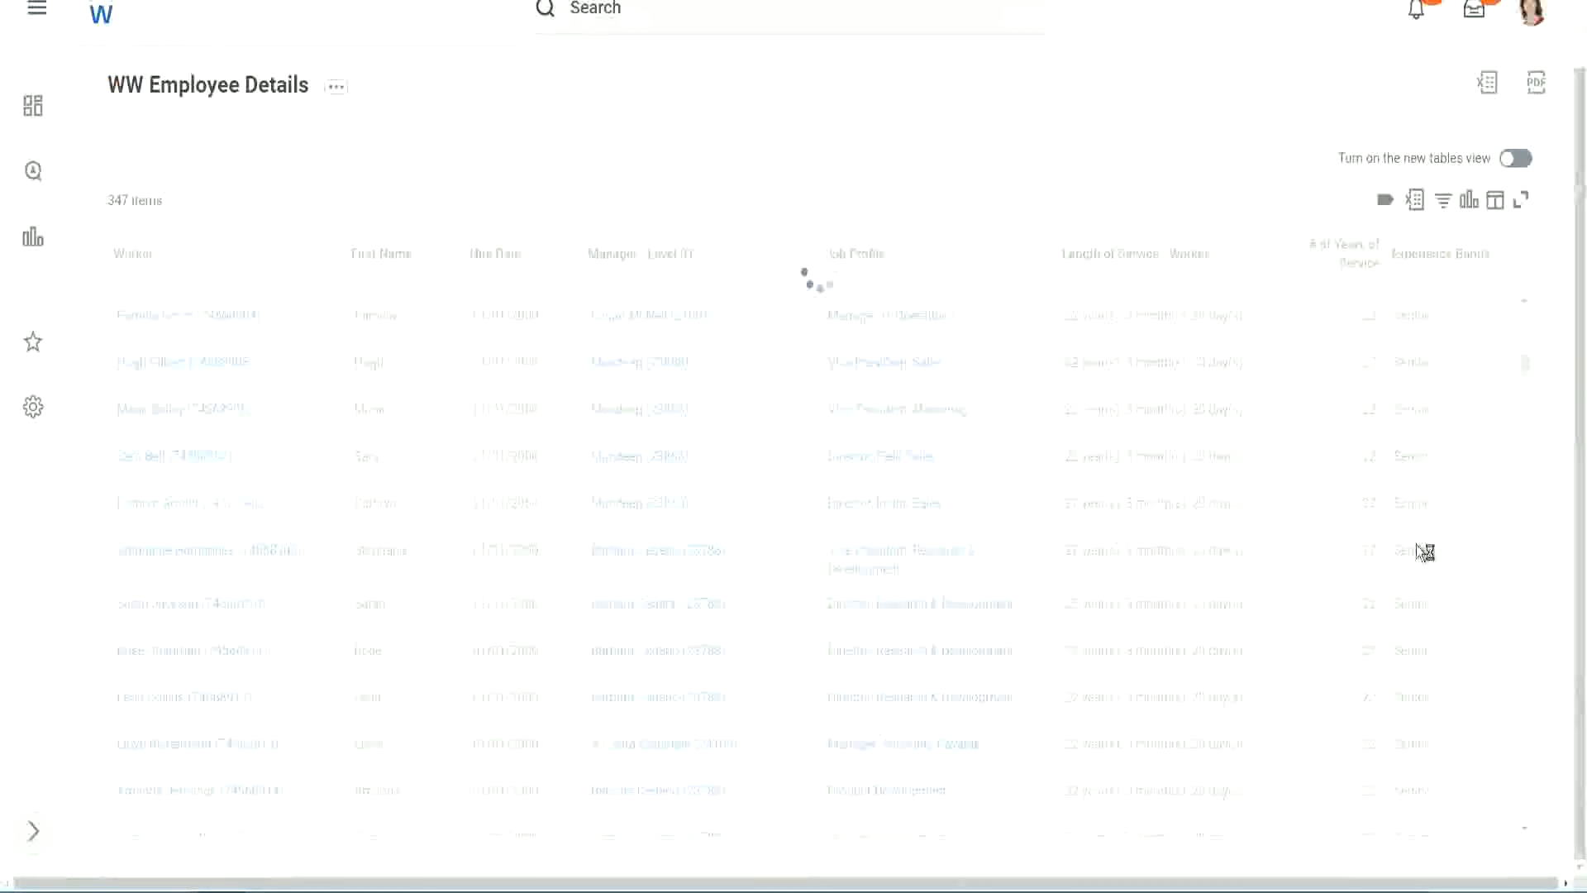
pyautogui.scroll(-4, 1470, 467)
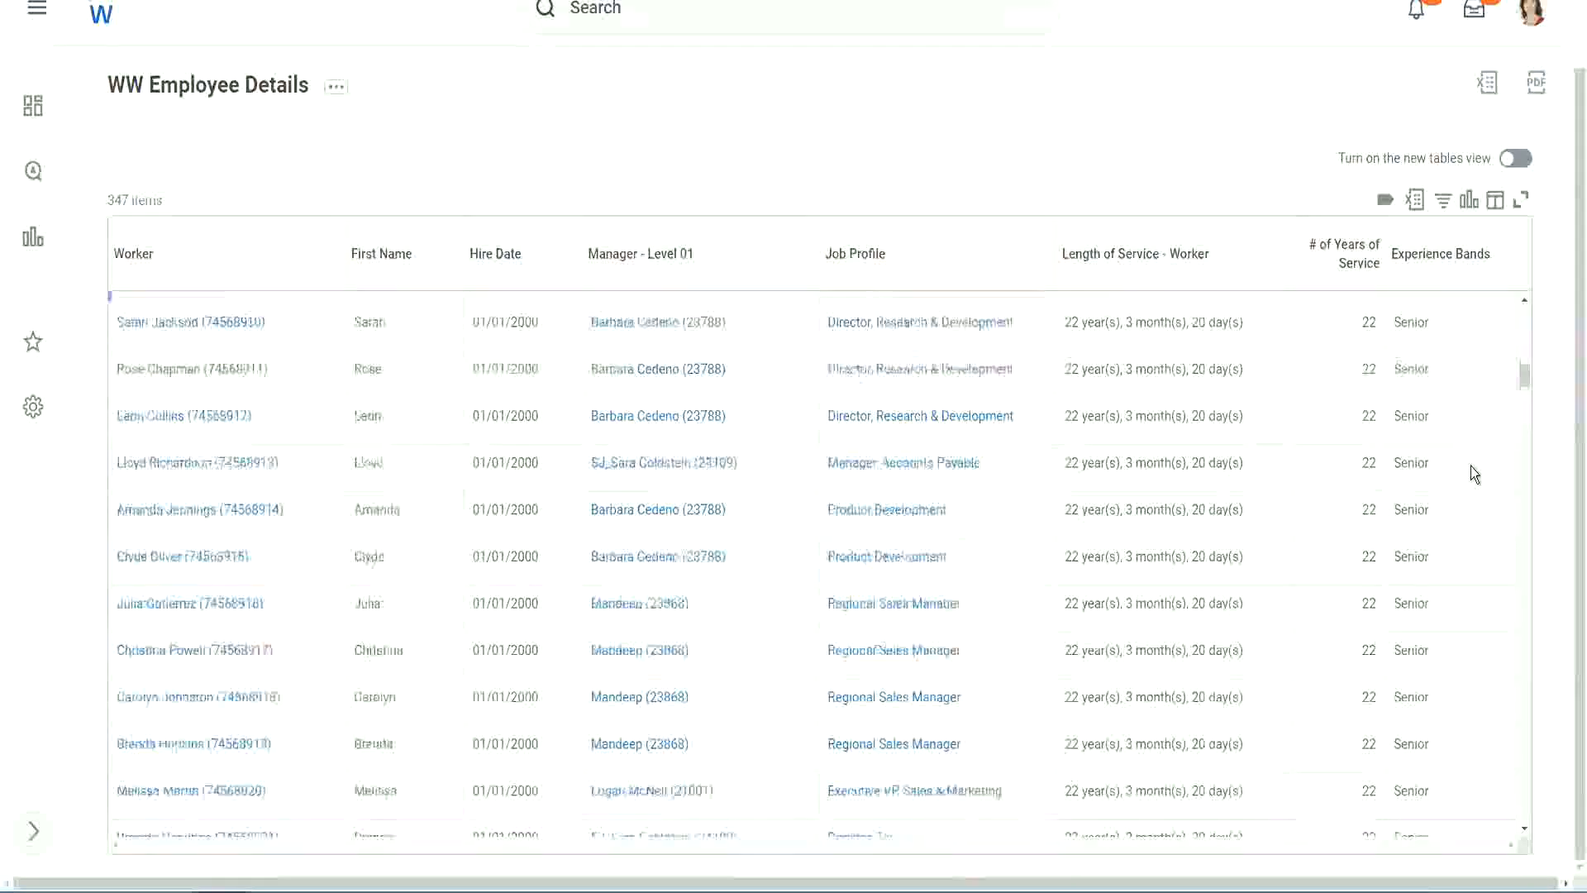
pyautogui.scroll(-3, 1472, 467)
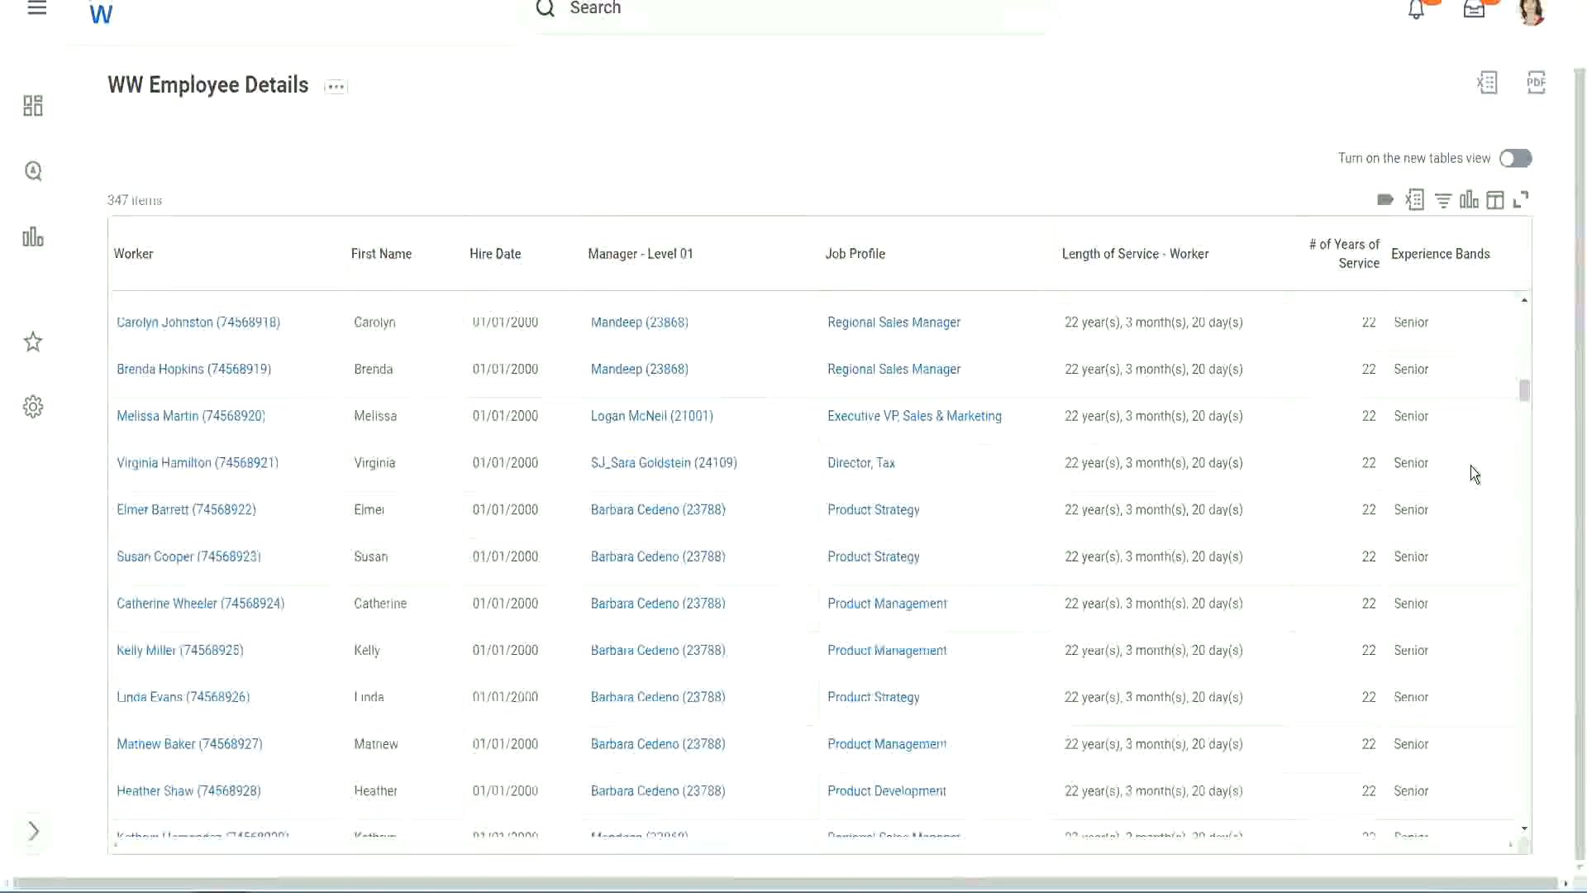
pyautogui.scroll(-8, 1471, 465)
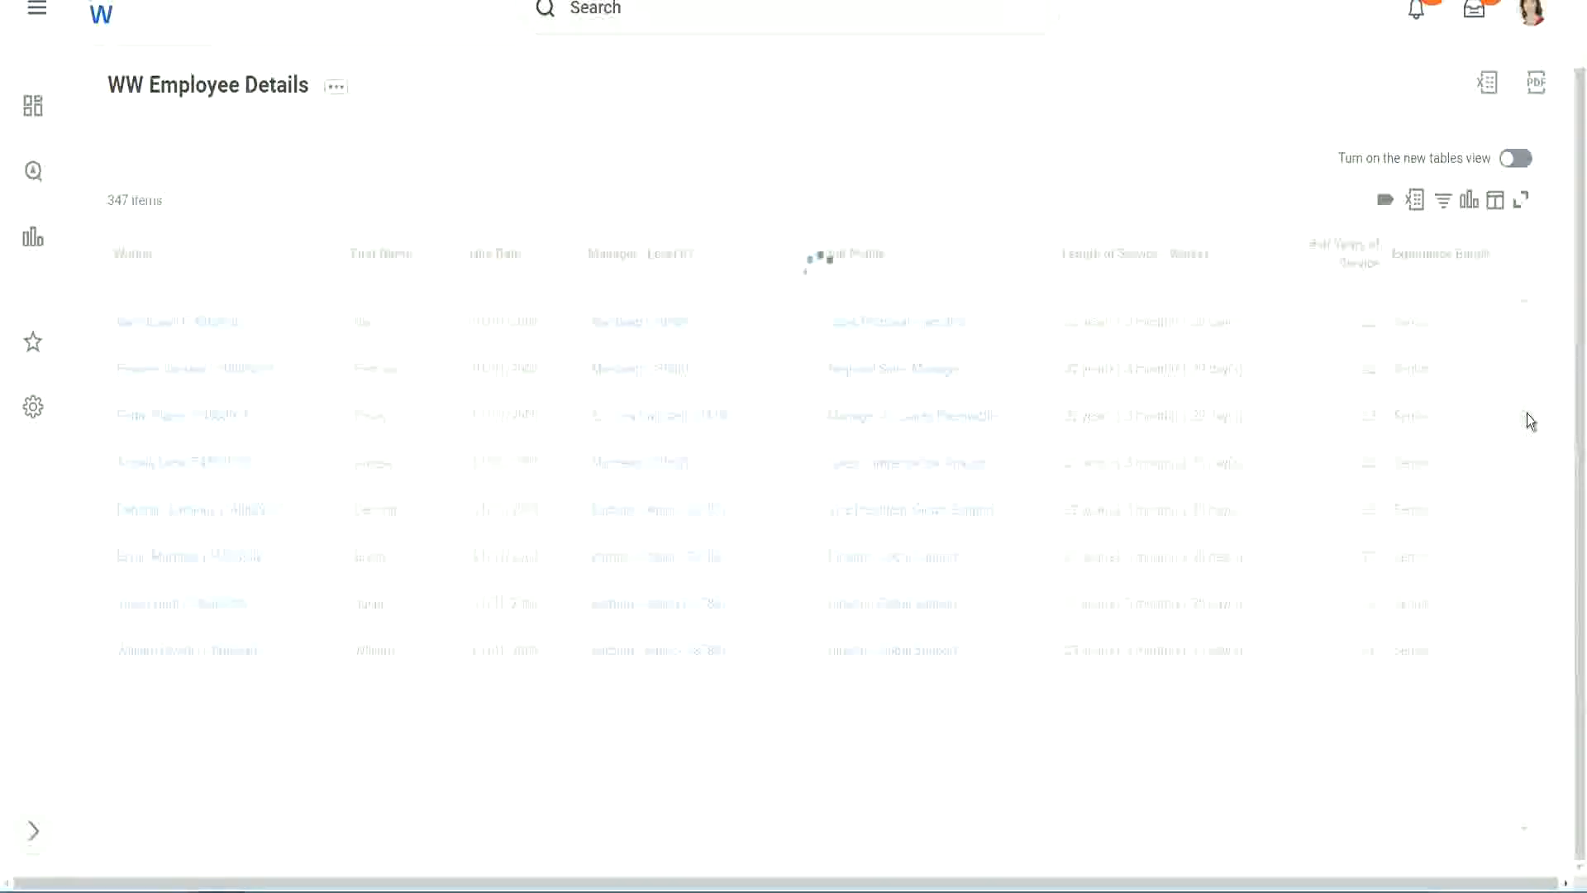
# Filter the Experience Bands column for values containing Amateur
pyautogui.click(1450, 271)
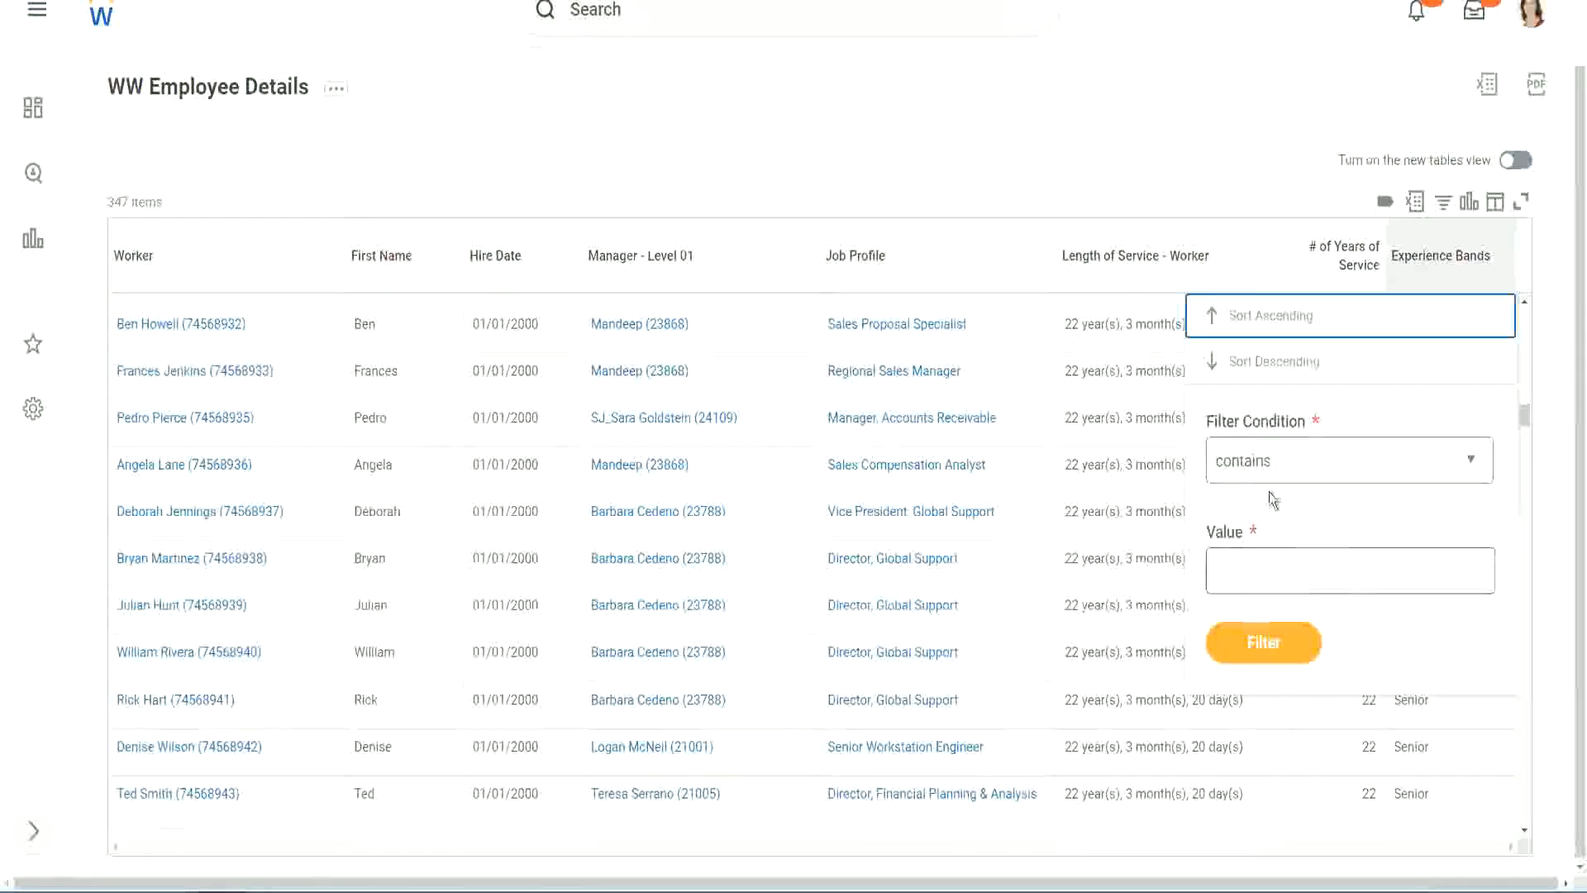
pyautogui.click(1258, 555)
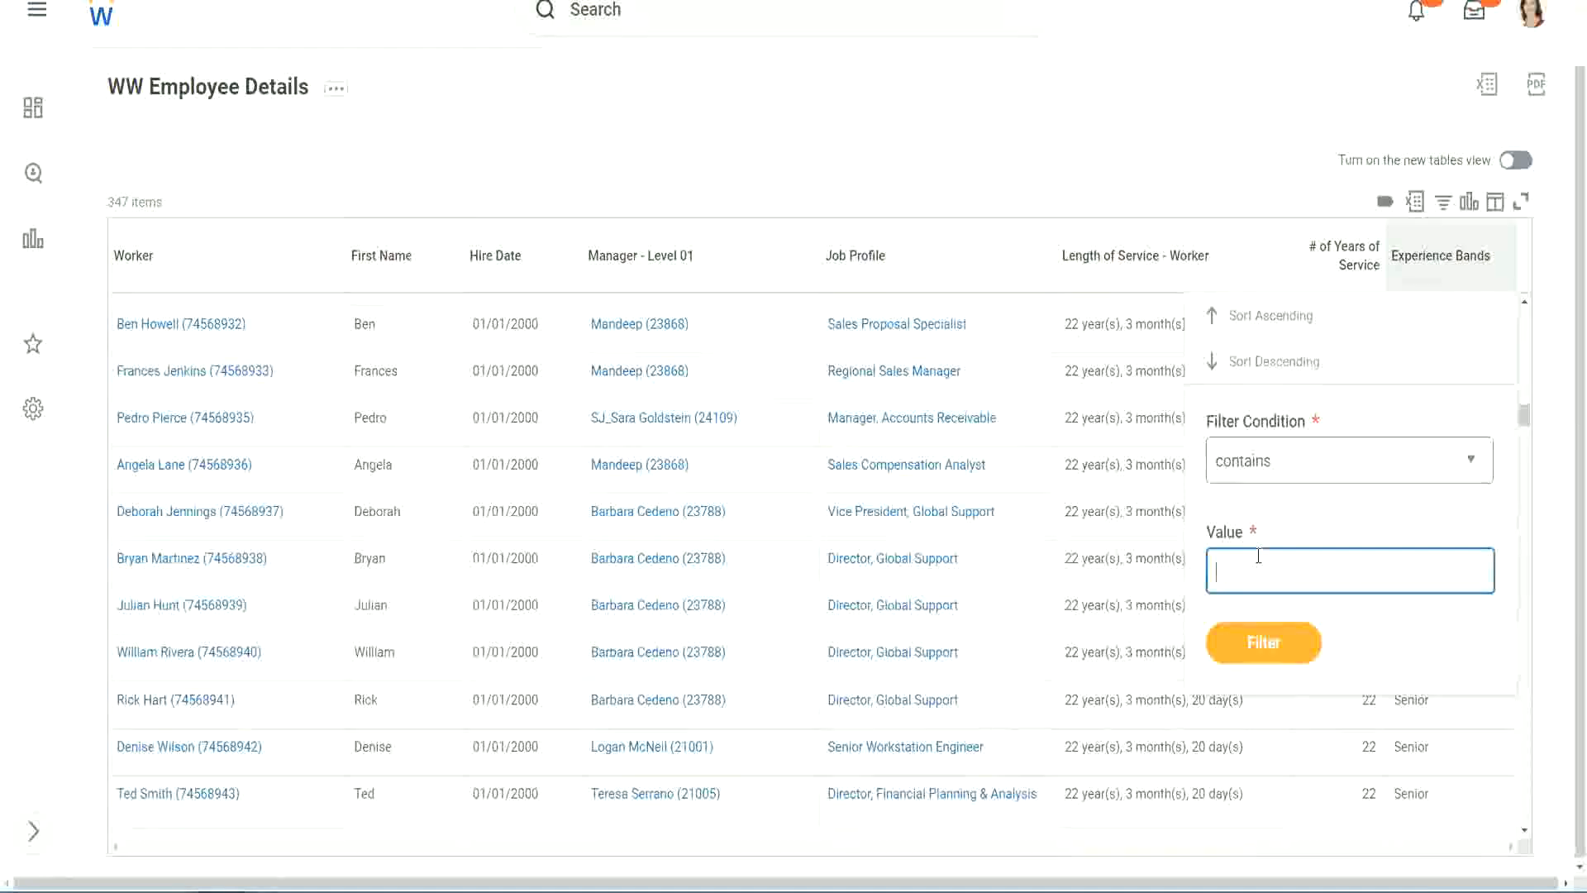
pyautogui.write('Amateur')
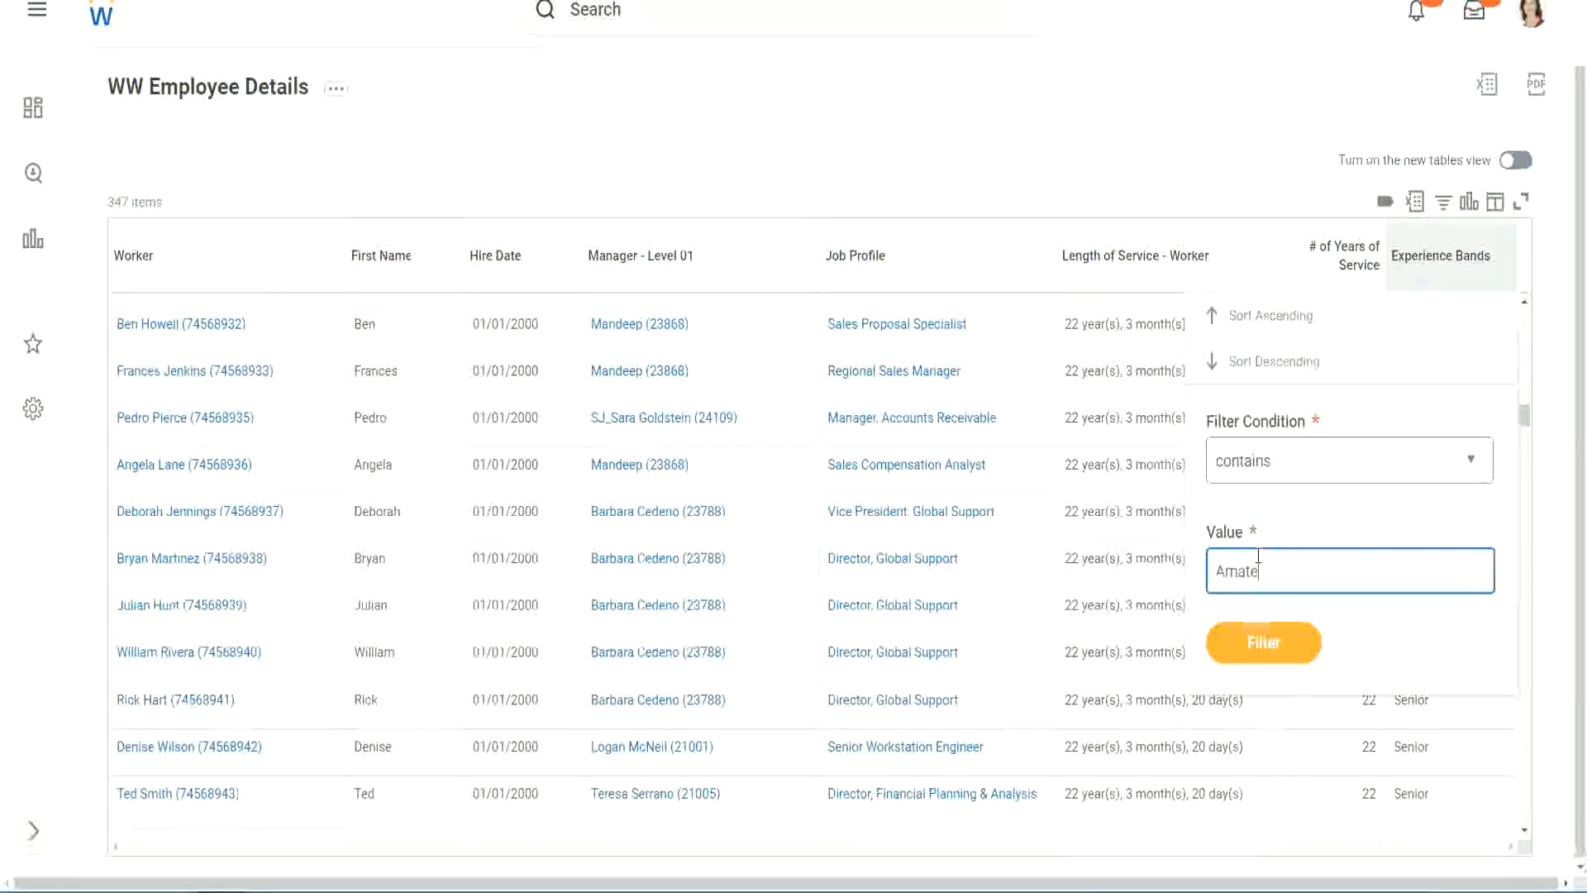
pyautogui.click(1252, 649)
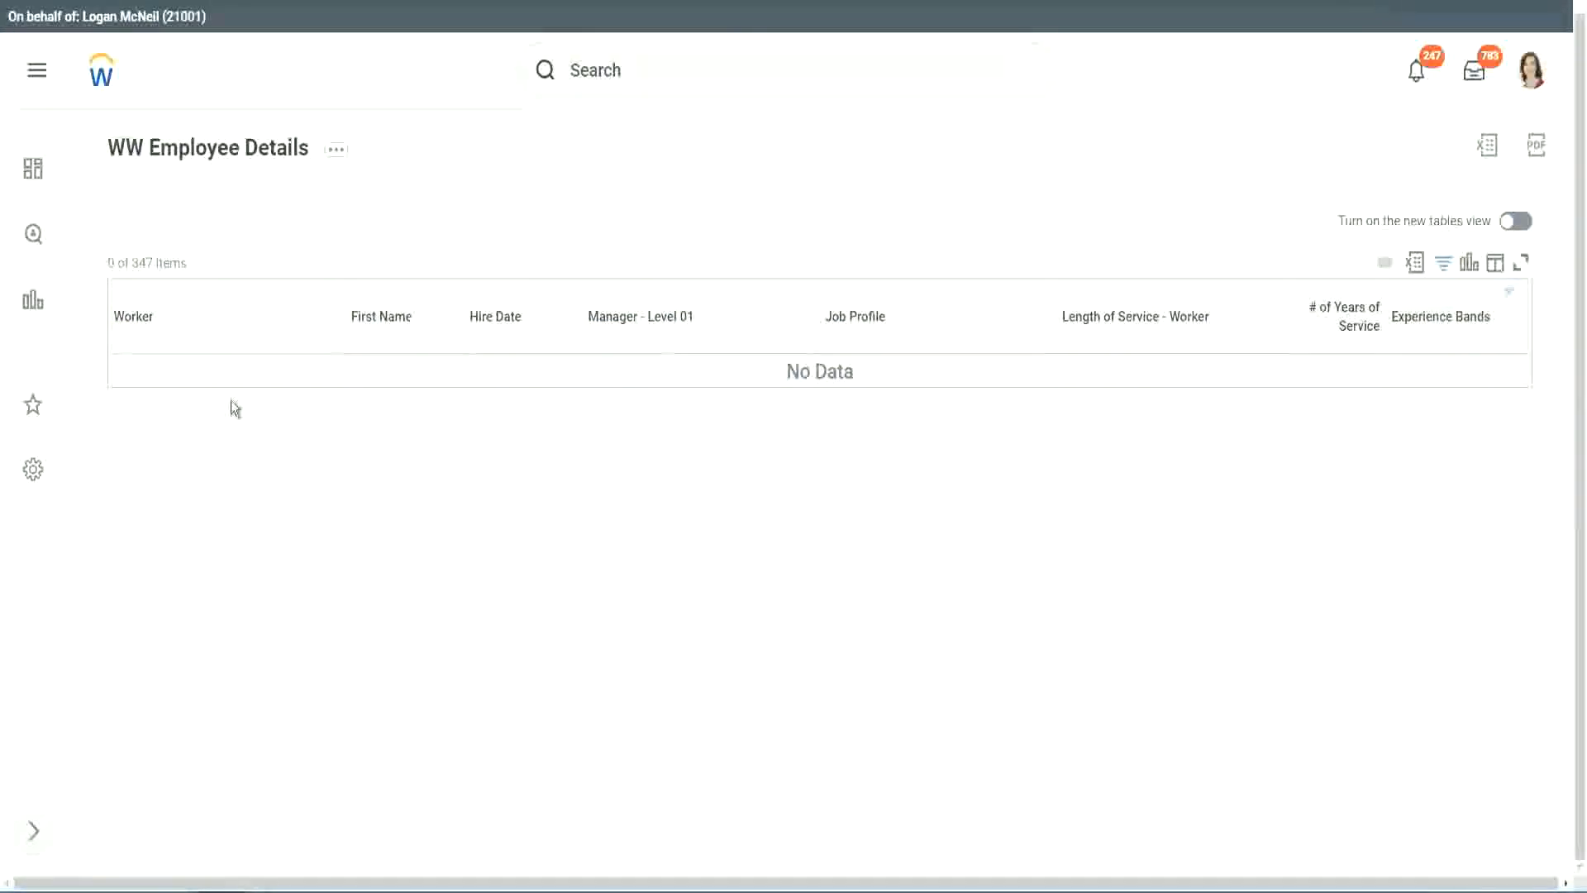
# Change the Experience Bands filter value to Legend and check the hire years of the filtered workers
pyautogui.click(1436, 319)
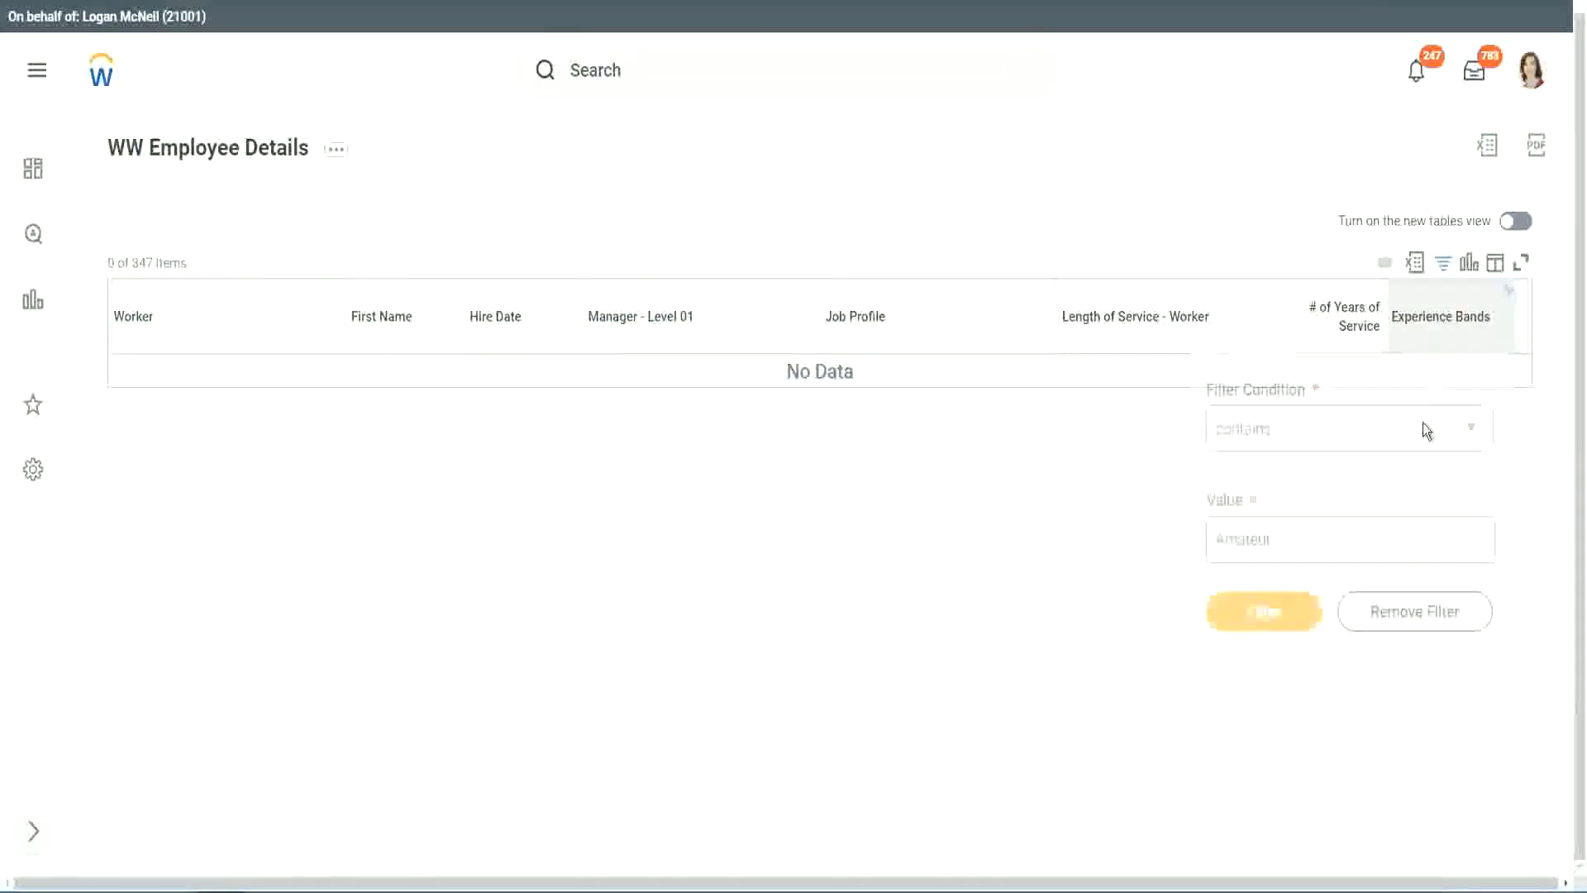
pyautogui.moveTo(1282, 535); pyautogui.dragTo(1134, 544)
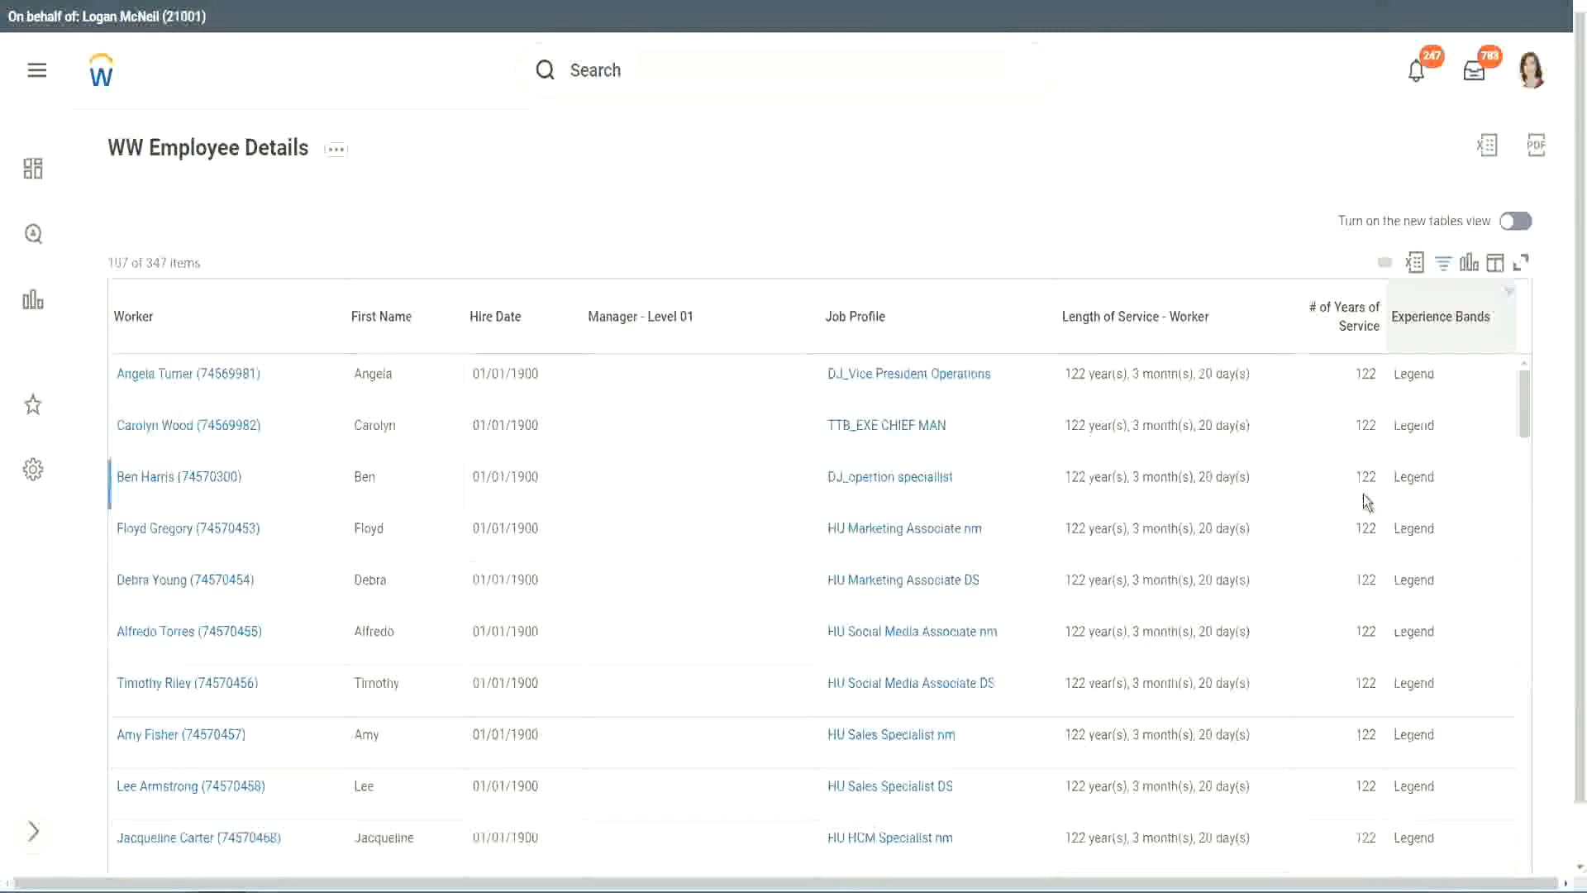
pyautogui.scroll(-10, 1363, 494)
pyautogui.scroll(-5, 1362, 494)
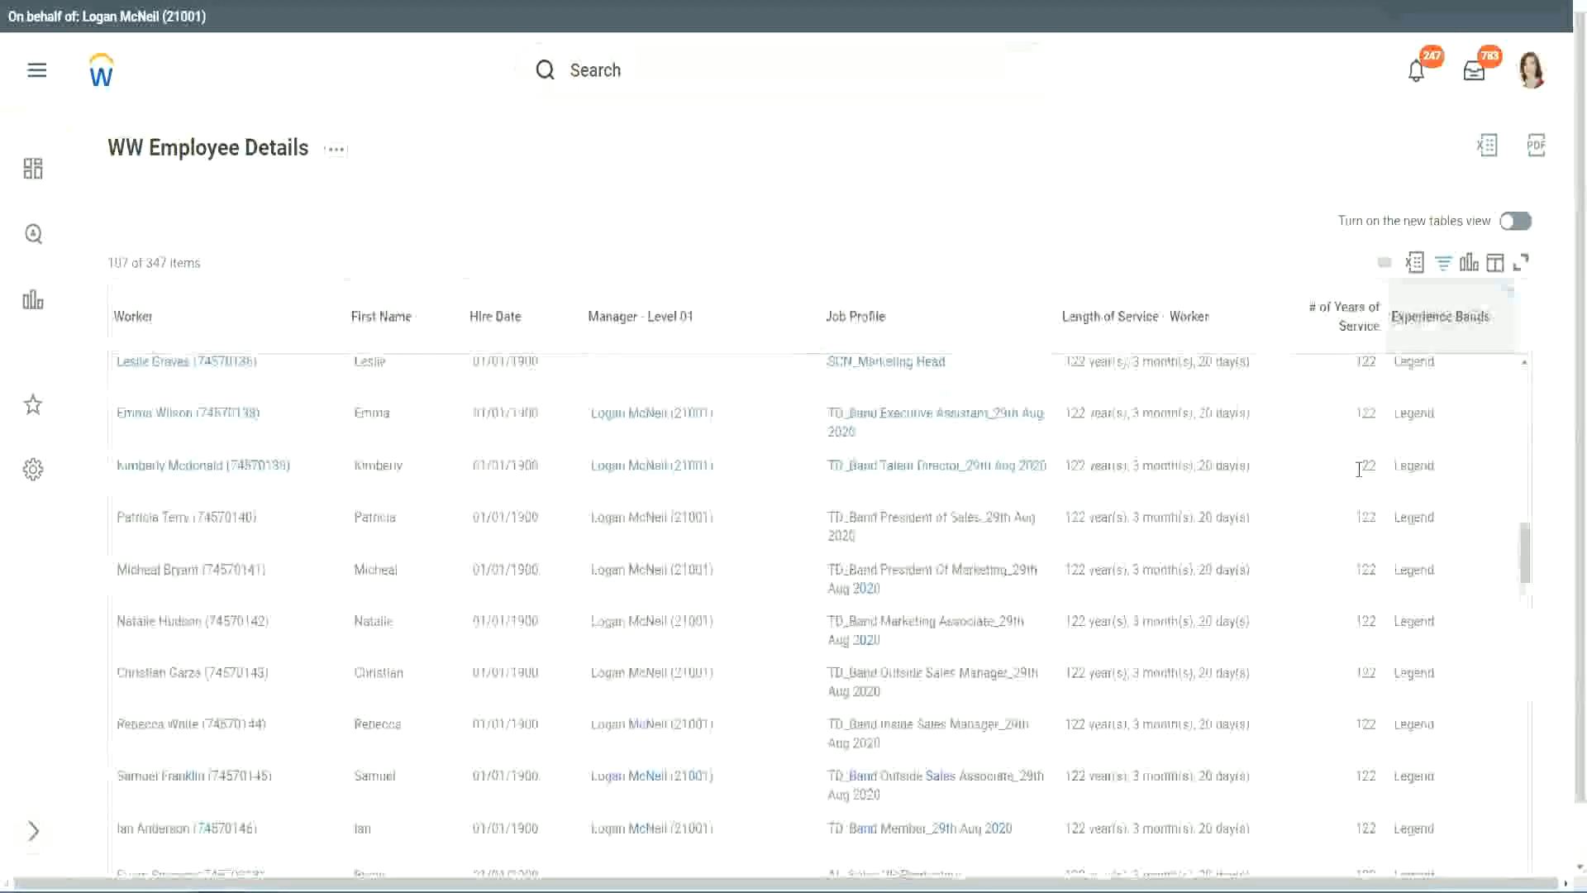
pyautogui.scroll(-15, 1358, 468)
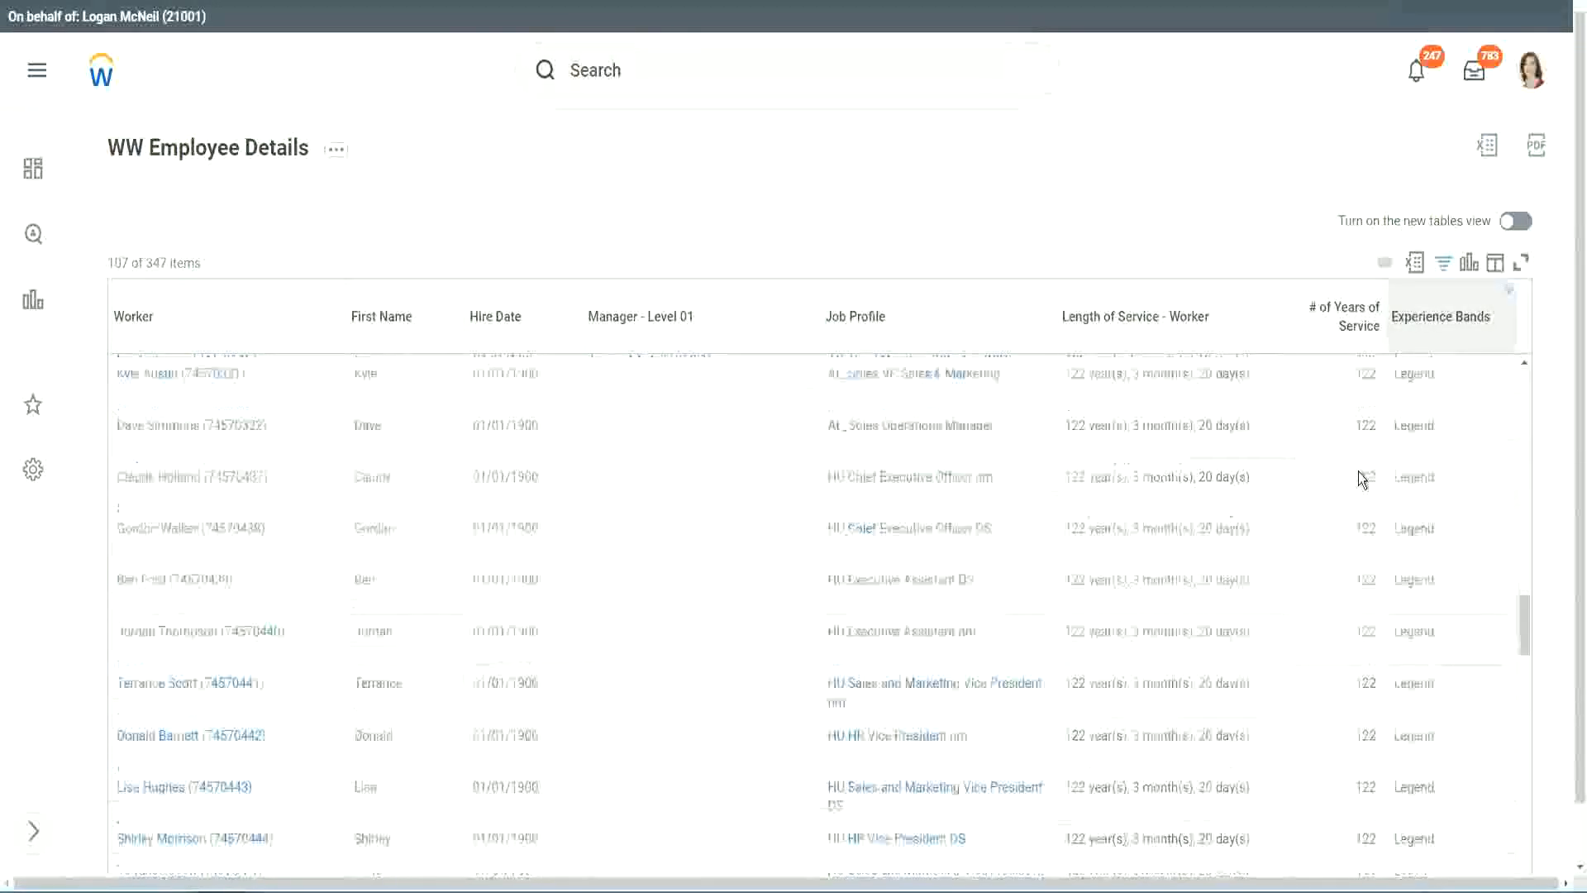
pyautogui.doubleClick(513, 645)
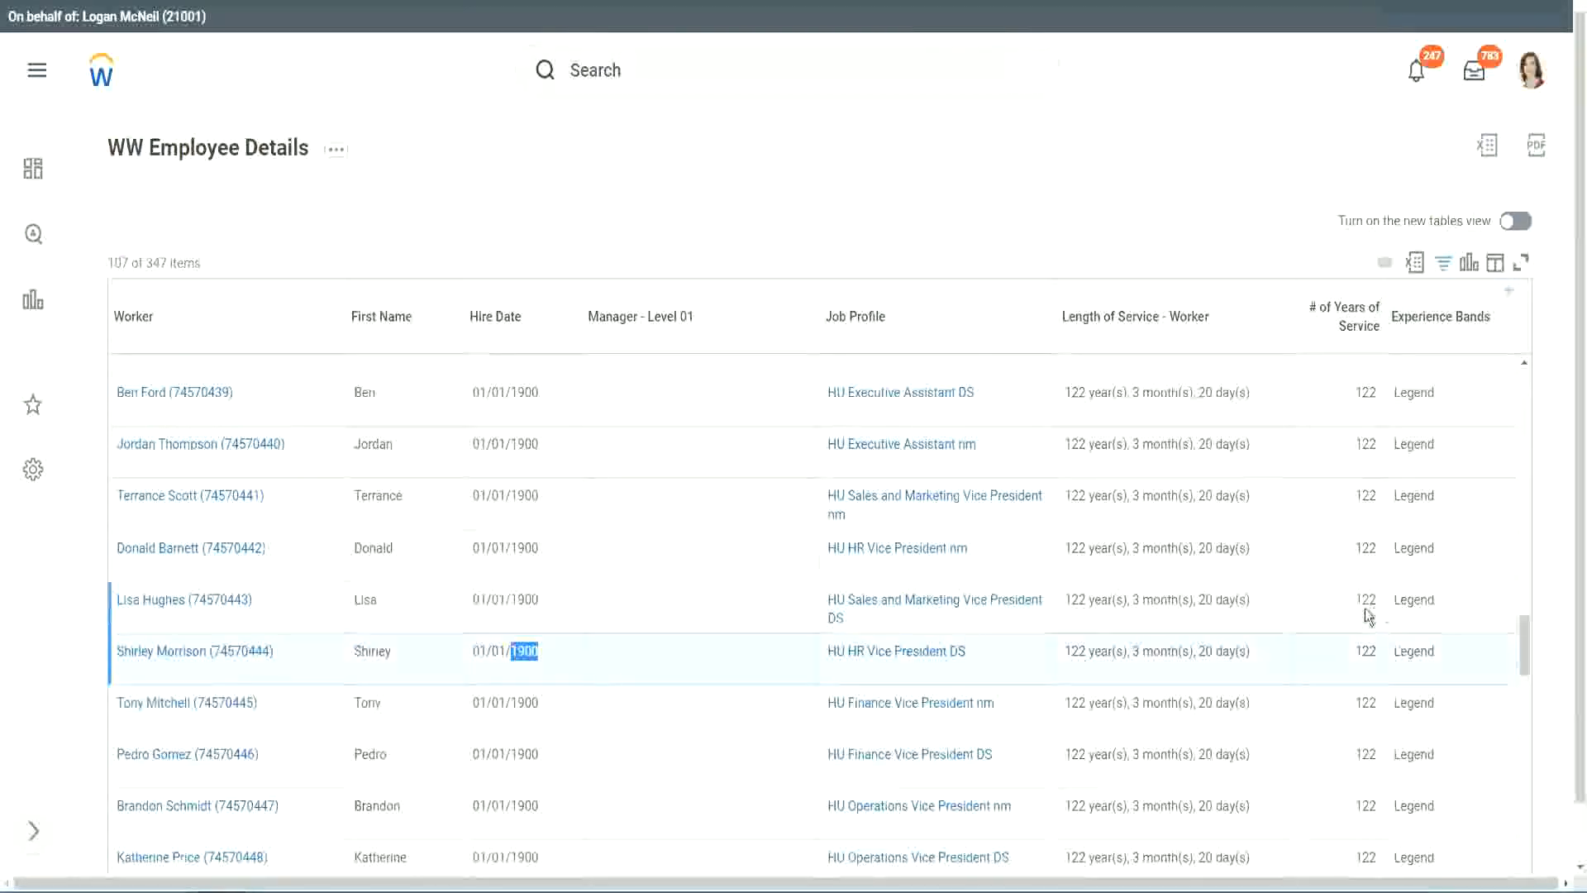
# Check the remaining Legend rows through the end of the list, comparing years of service with the assigned band
pyautogui.scroll(-2, 1356, 616)
pyautogui.scroll(-5, 1350, 621)
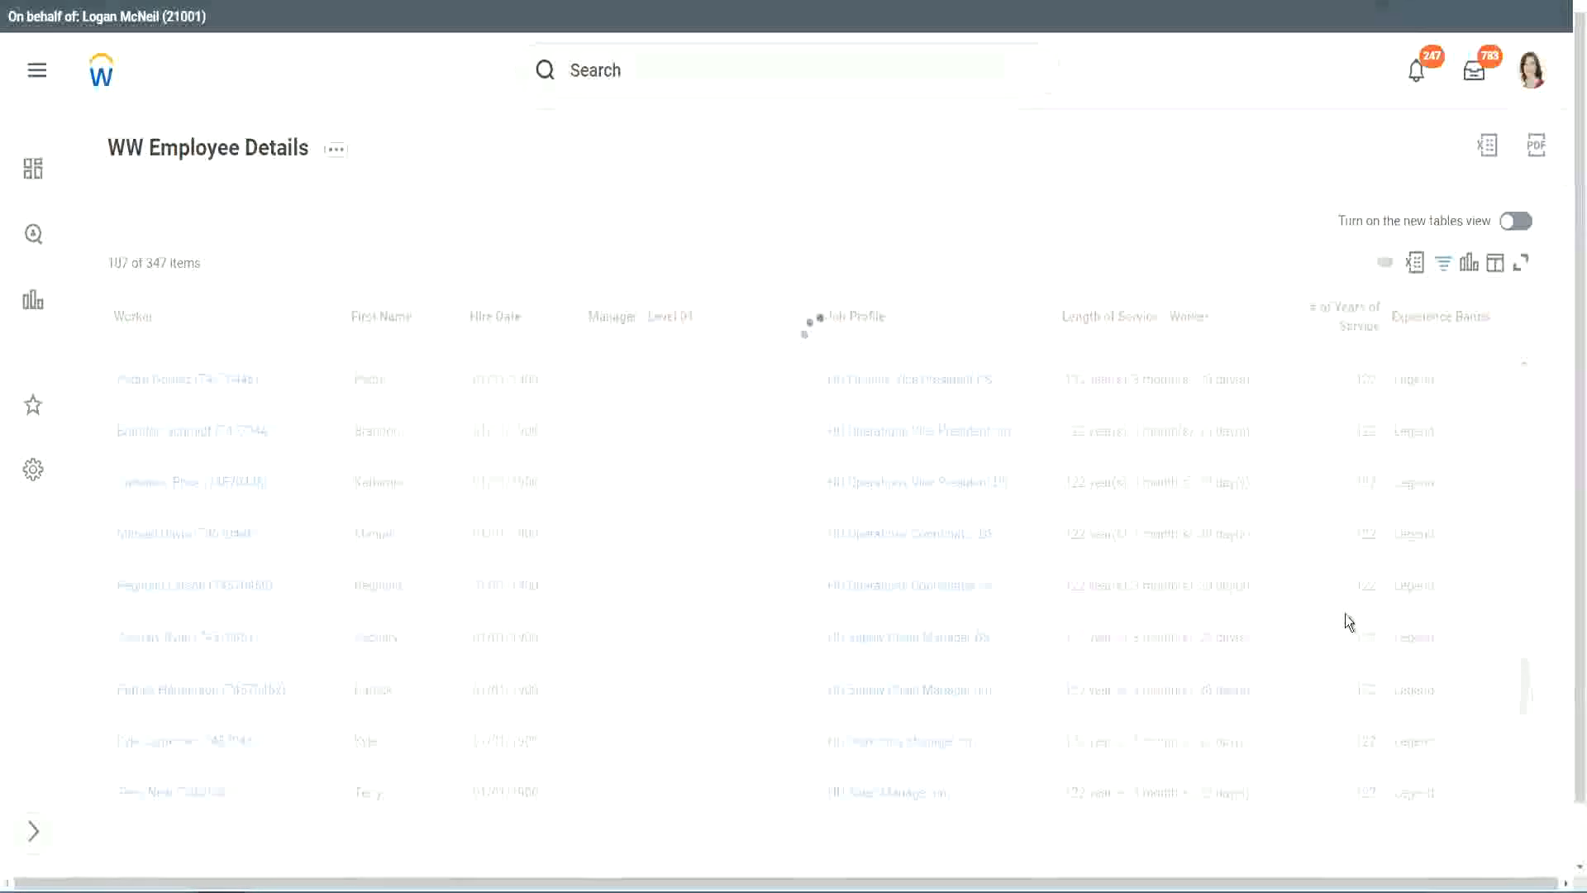
pyautogui.scroll(-3, 1346, 621)
pyautogui.scroll(-10, 1347, 620)
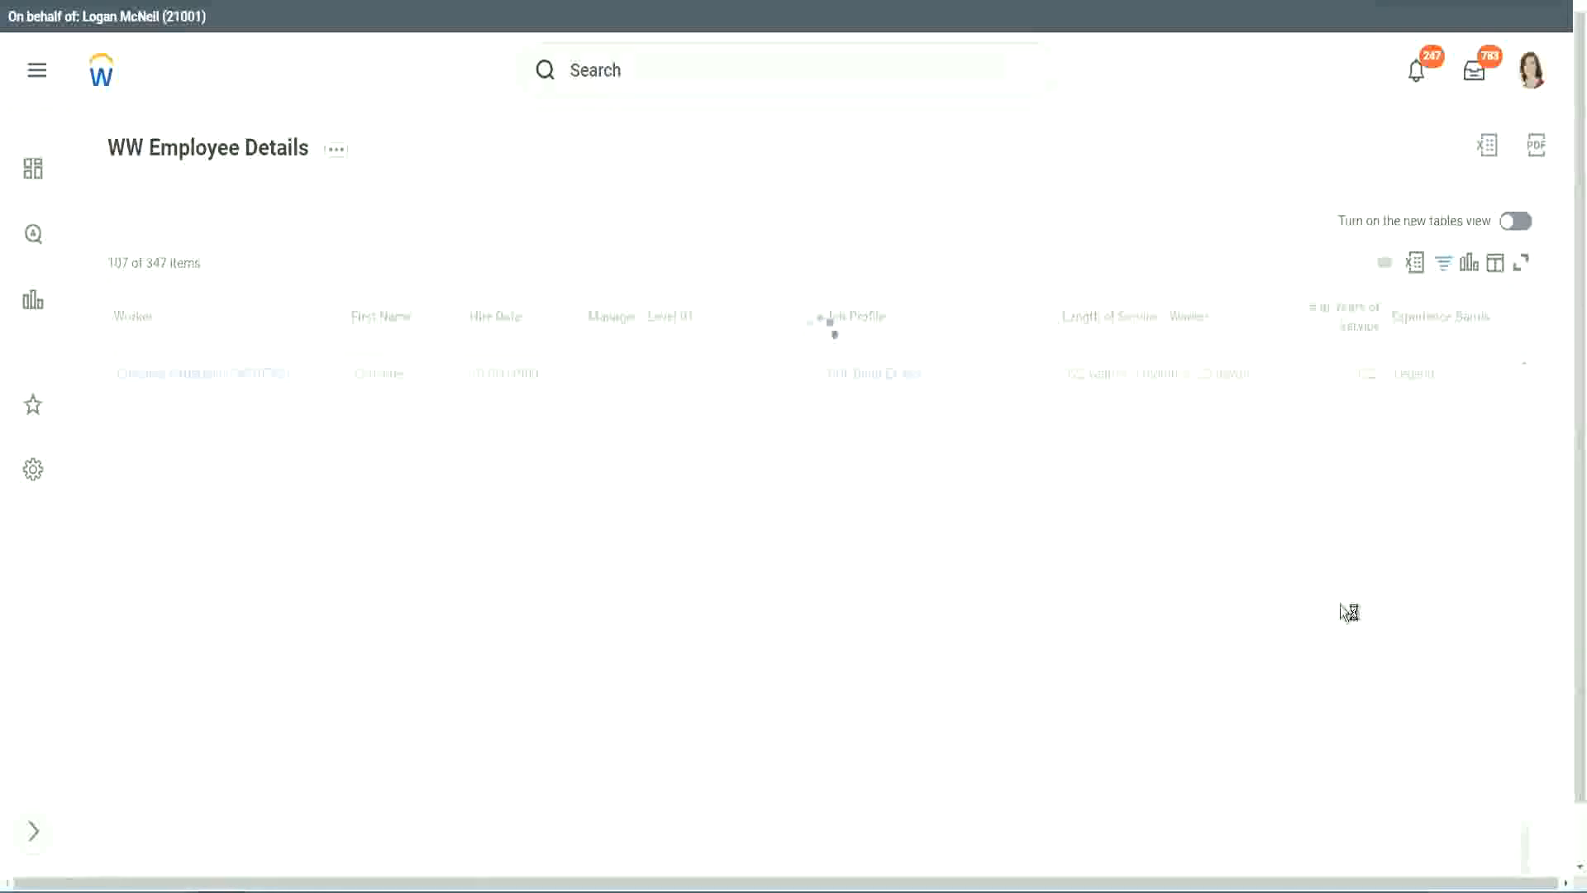
pyautogui.scroll(-6, 1322, 553)
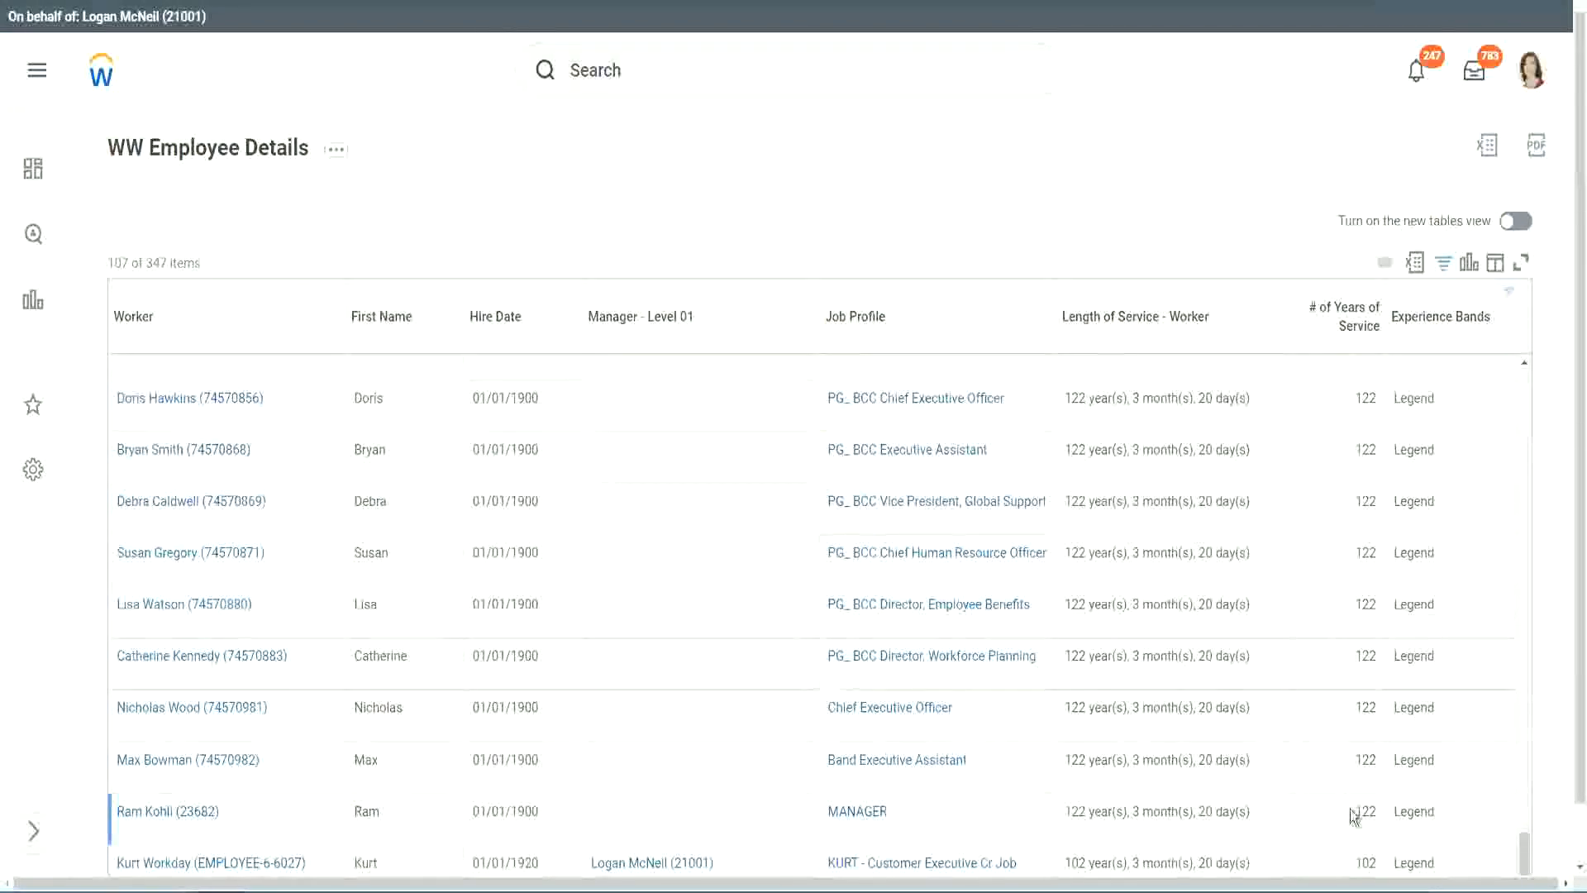
pyautogui.doubleClick(1366, 862)
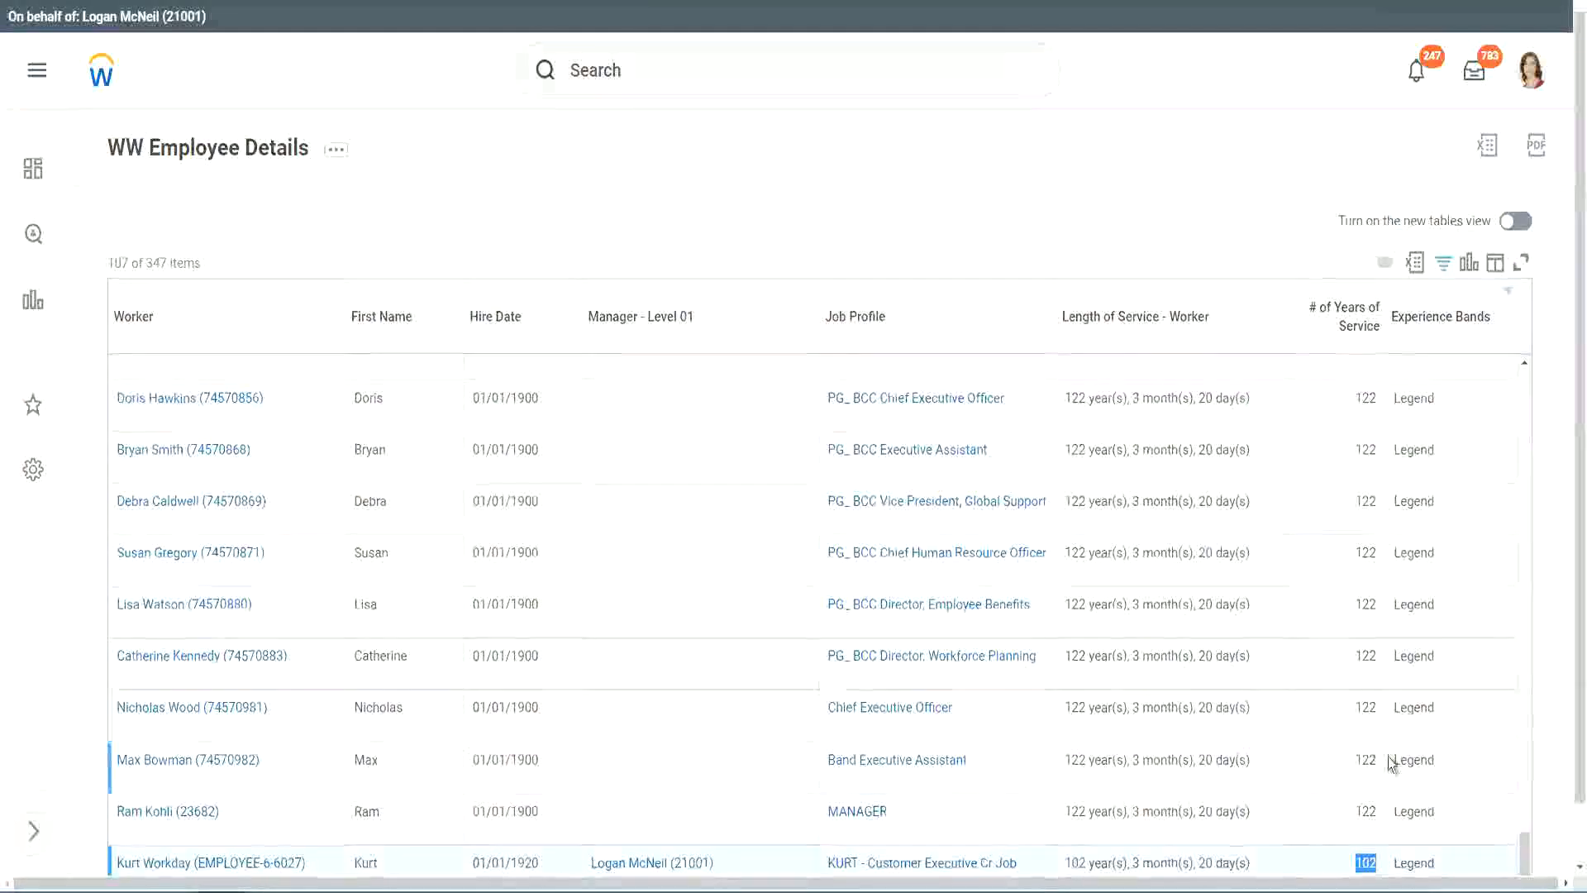
pyautogui.moveTo(1368, 707); pyautogui.dragTo(1378, 708)
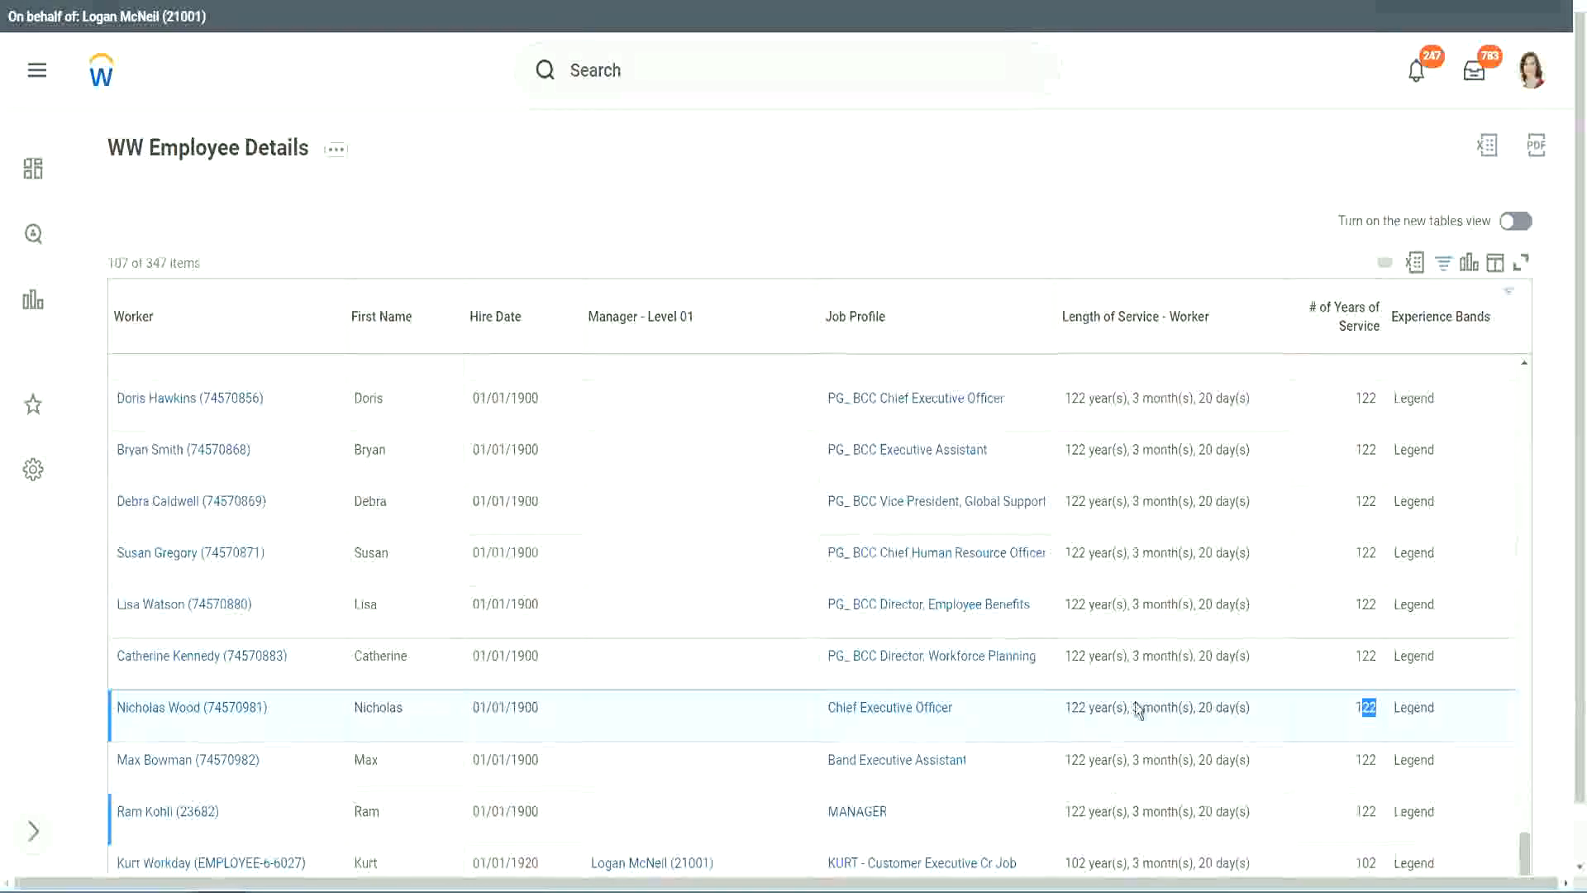
pyautogui.click(1332, 658)
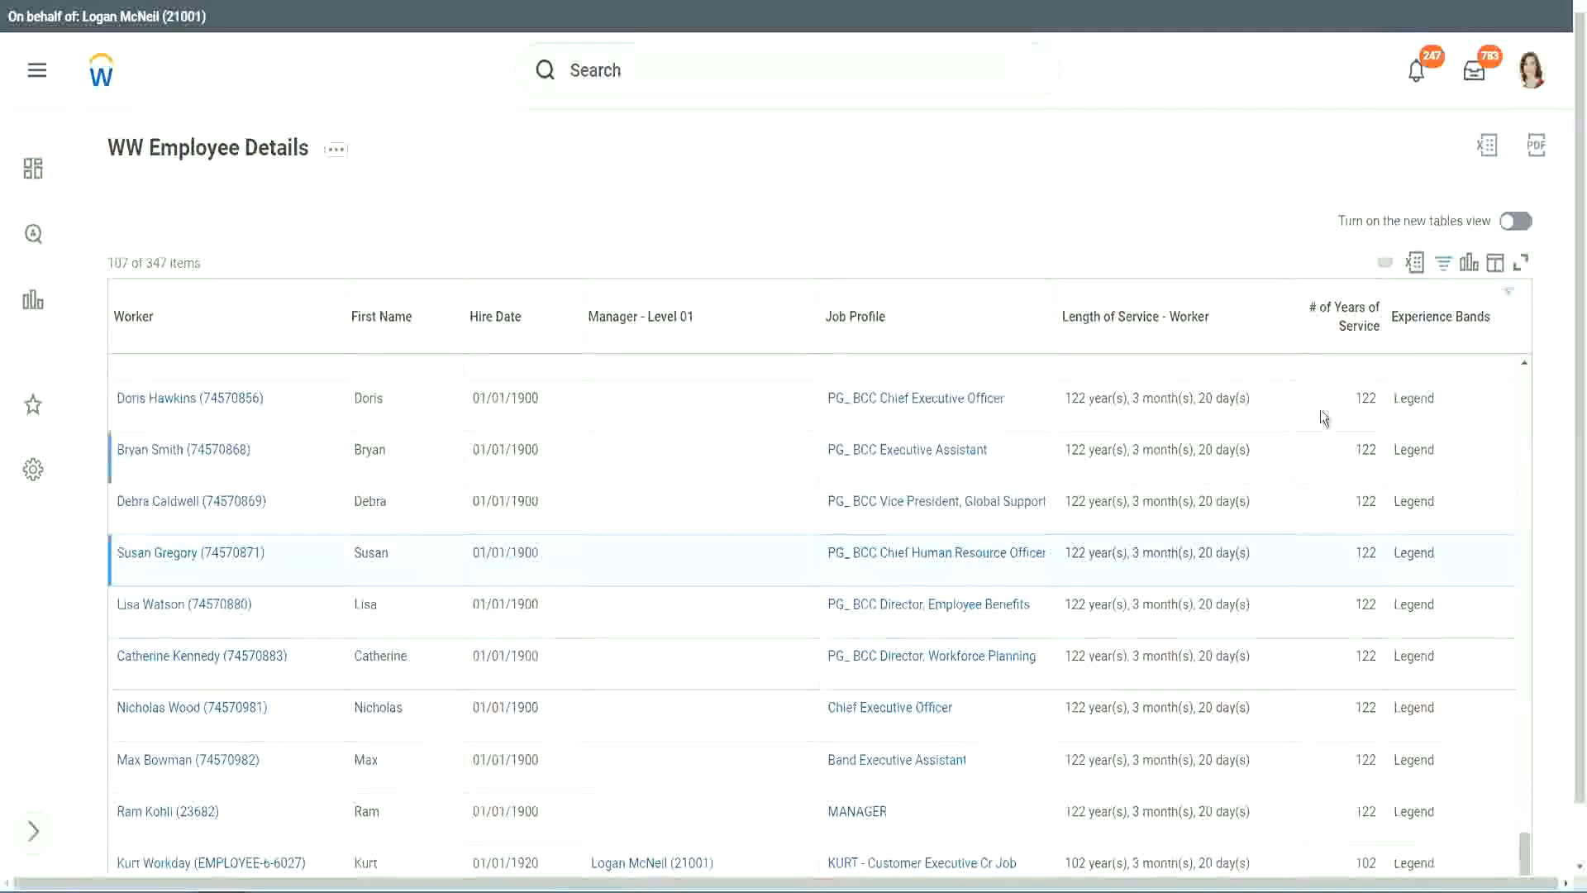
# Change the Experience Bands column filter to values containing Experienced
pyautogui.click(1450, 325)
pyautogui.click(1302, 636)
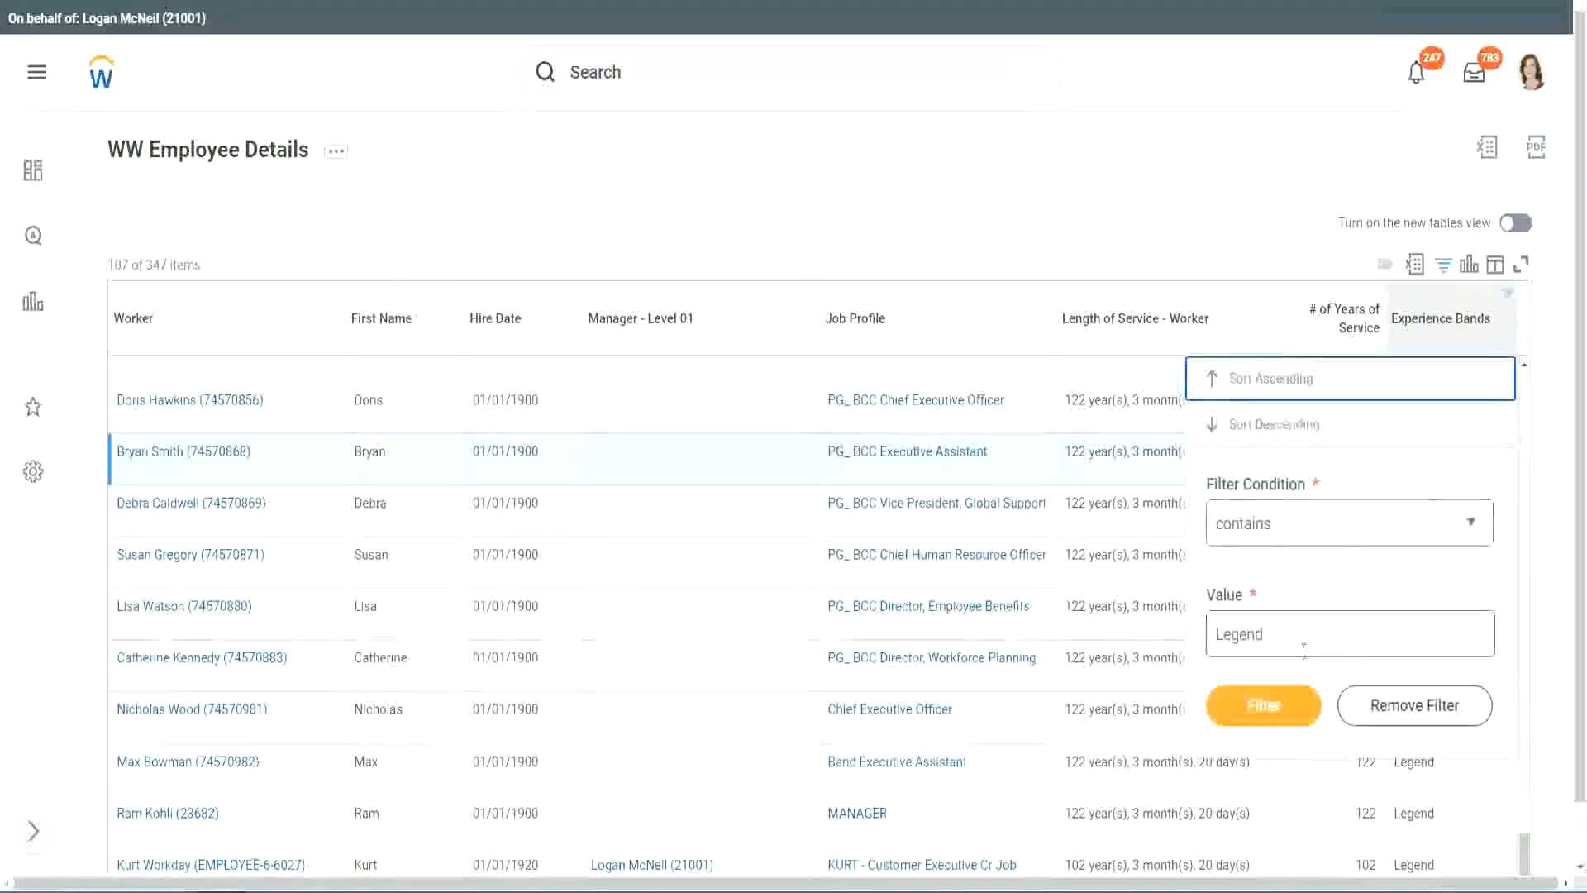
pyautogui.doubleClick(1253, 612)
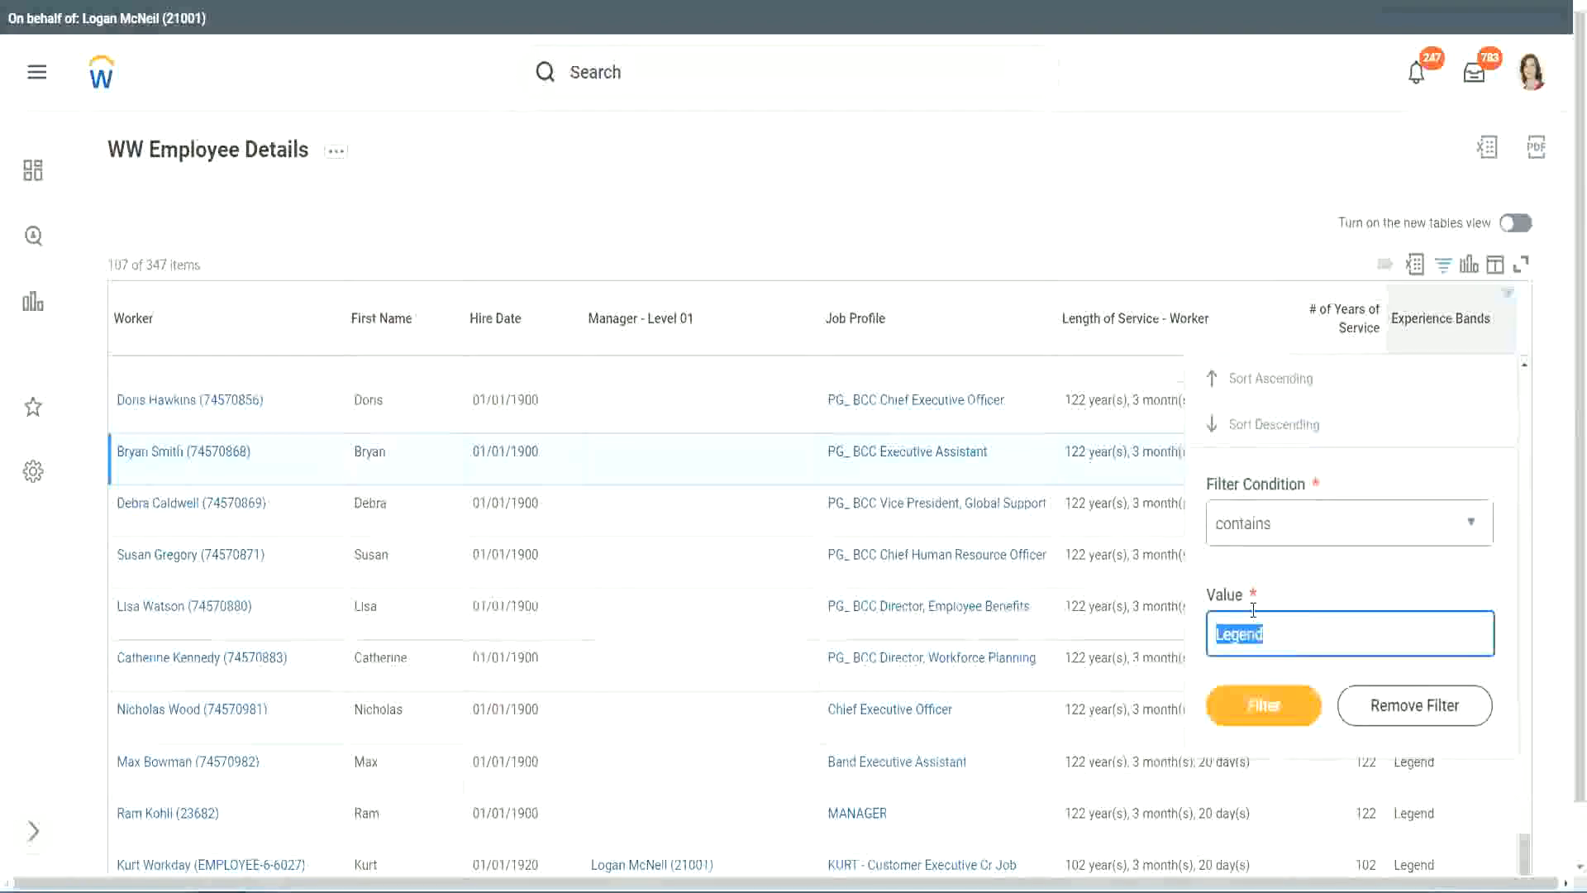
pyautogui.write('Ex')
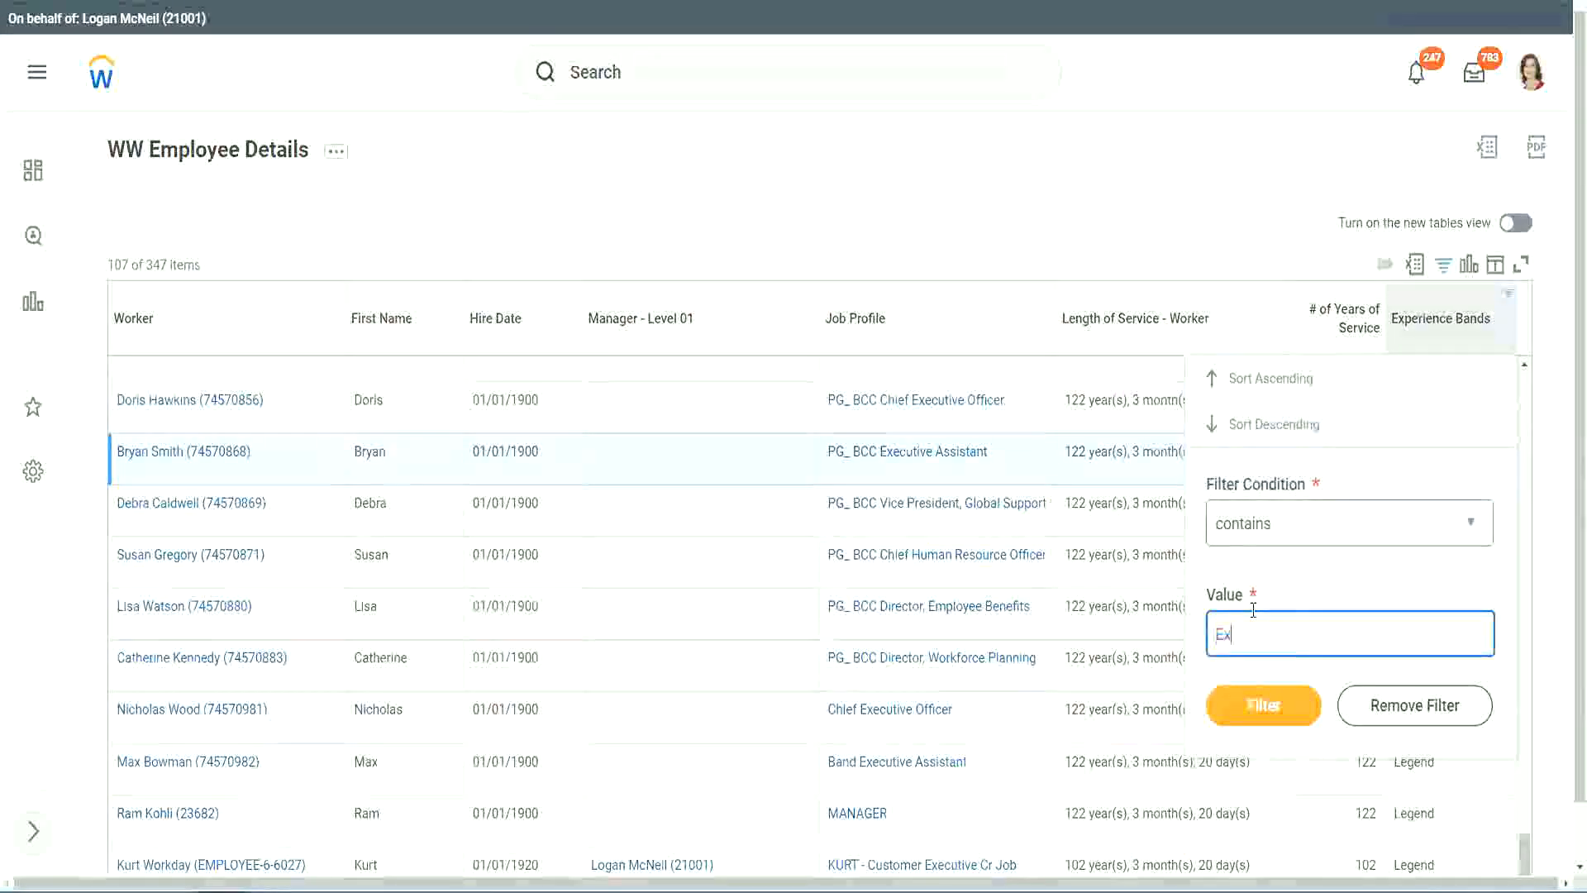
pyautogui.write('per')
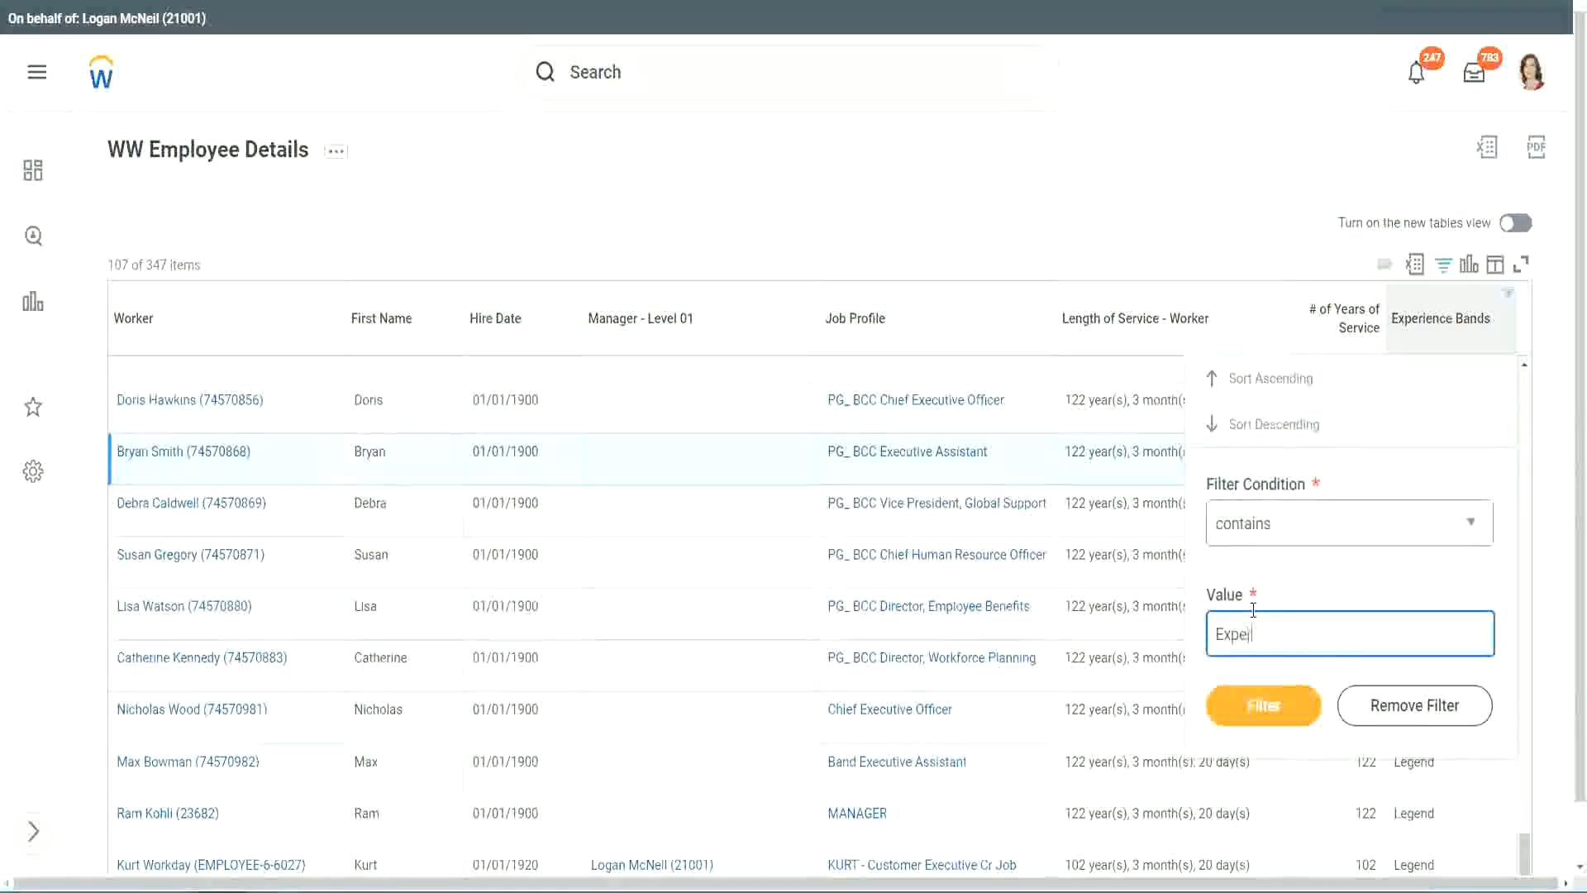
pyautogui.write('ienced')
pyautogui.click(1273, 703)
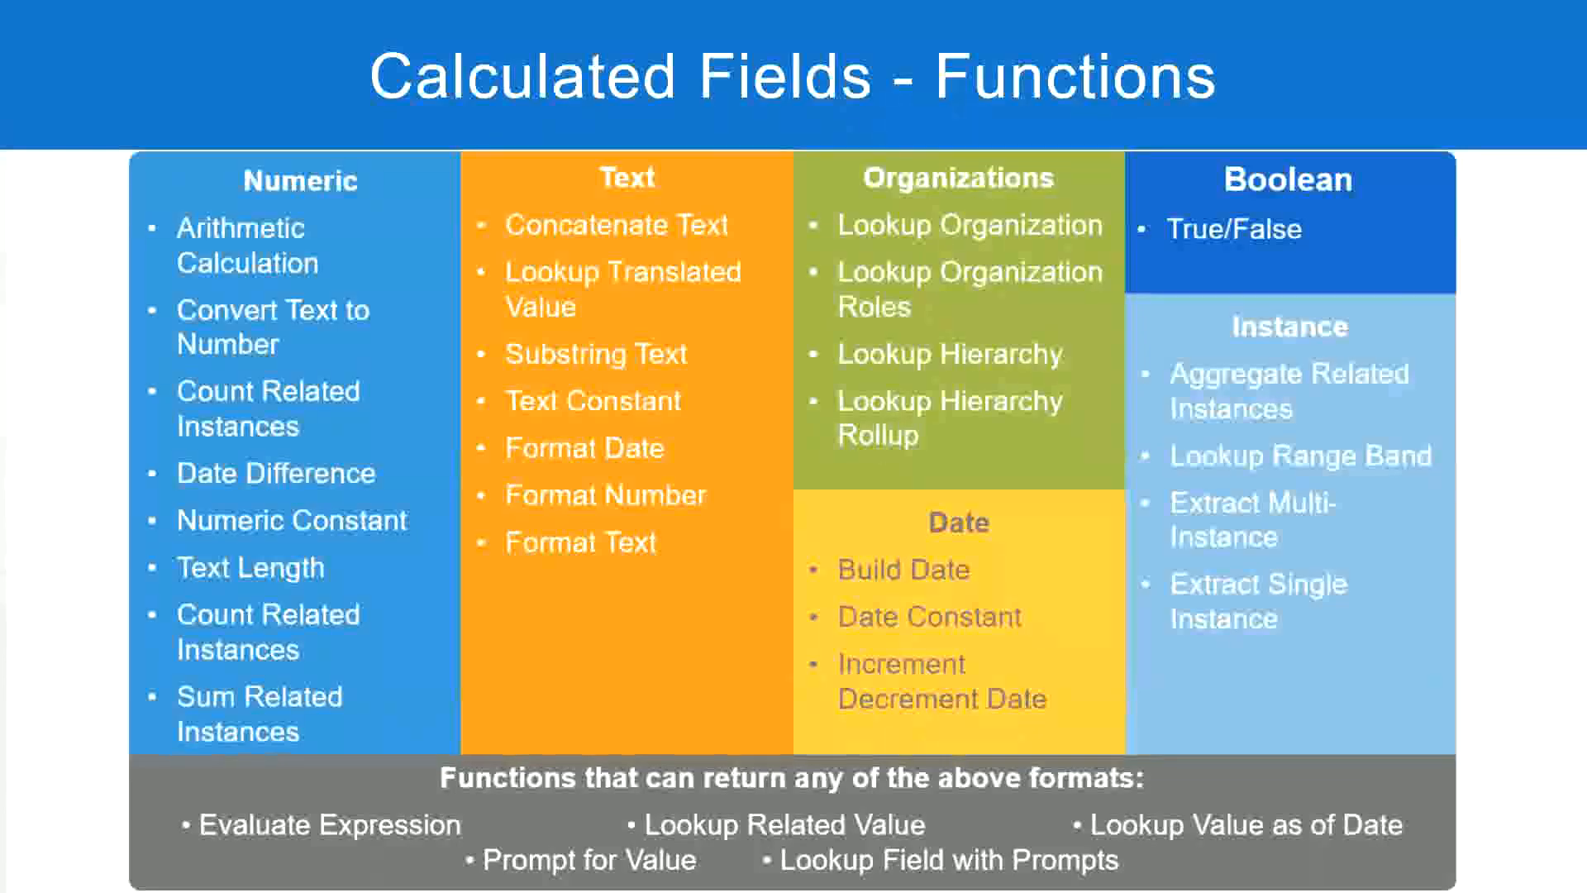
# Switch to the Notepad++ notes and review the year range defined for the Experienced band
pyautogui.hotkey('alt', 'Tab')
pyautogui.click(89, 203)
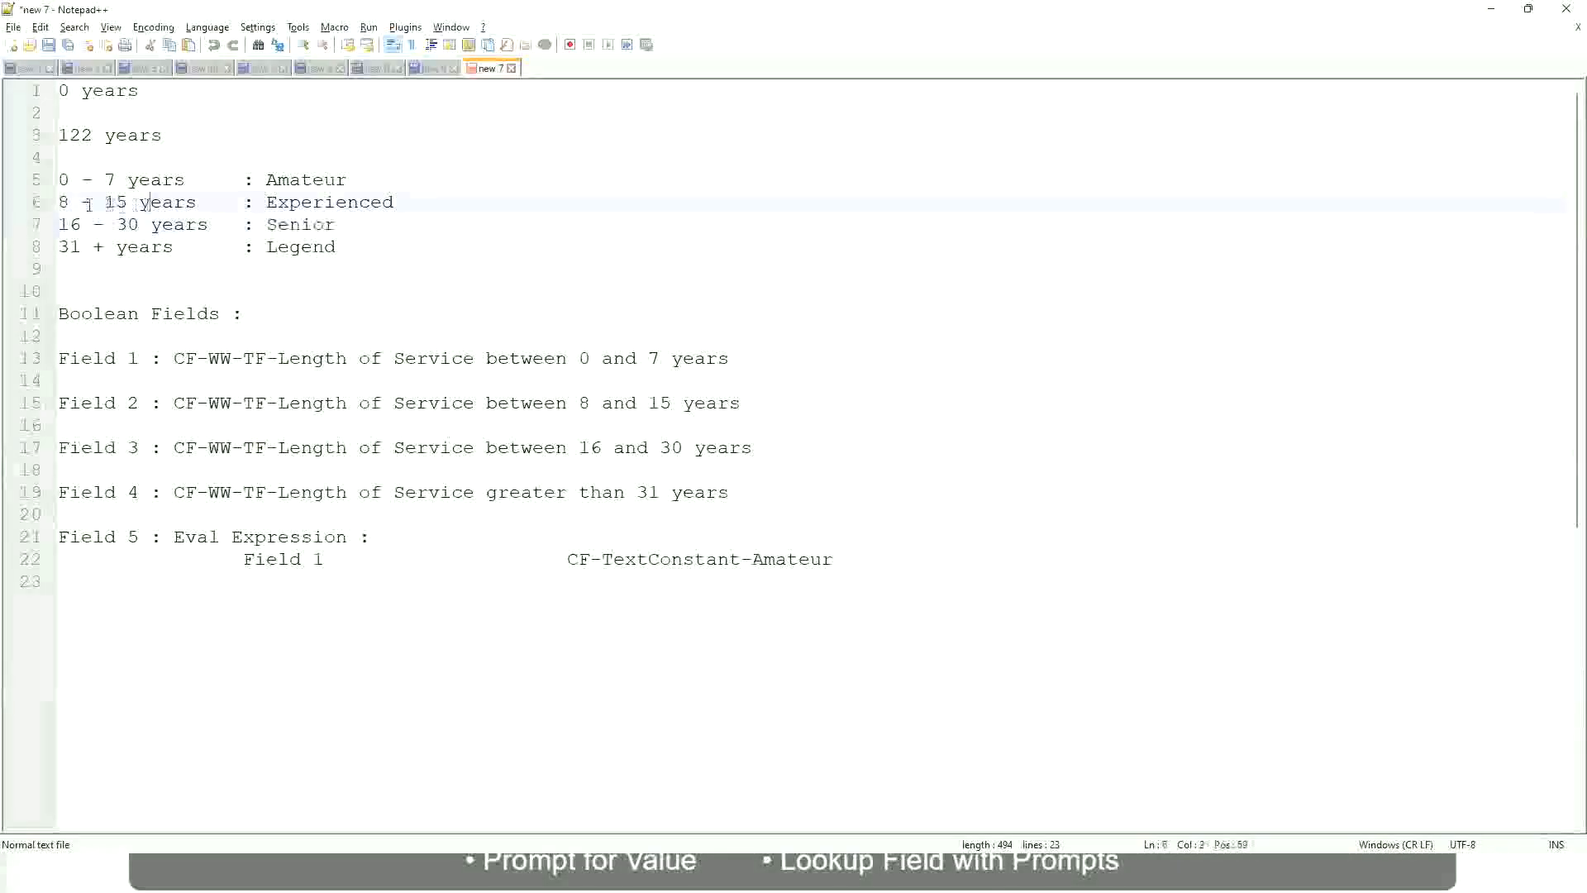
pyautogui.moveTo(63, 204); pyautogui.dragTo(127, 204)
pyautogui.click(130, 203)
pyautogui.click(184, 205)
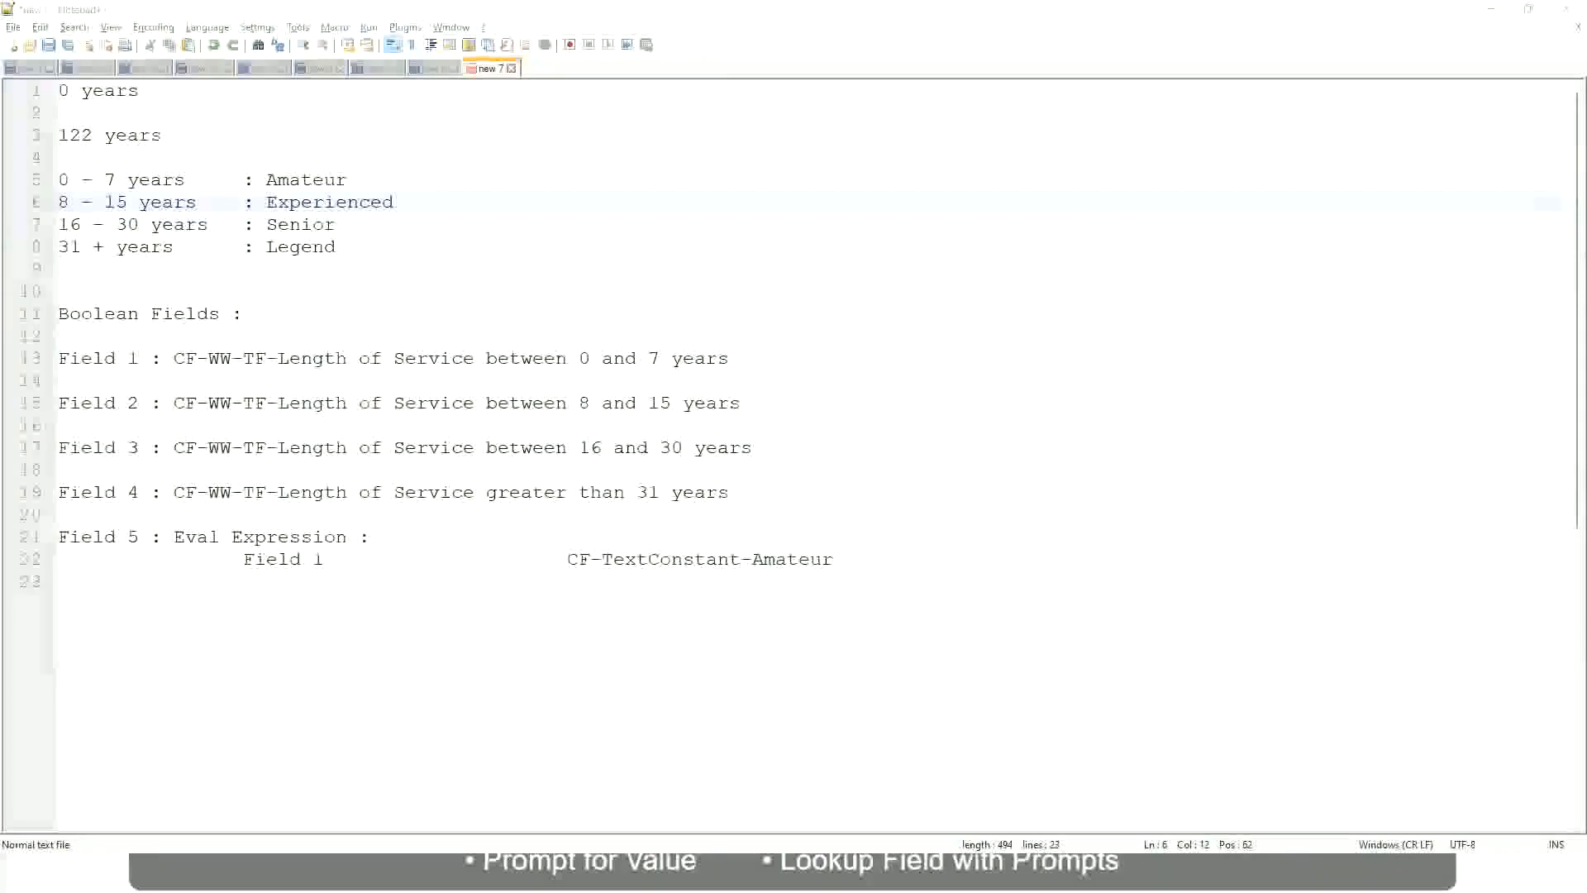
# Return to the Workday report and compare the years of service with the assigned band down the Experienced rows
pyautogui.hotkey('alt', 'Tab')
pyautogui.scroll(-3, 1373, 612)
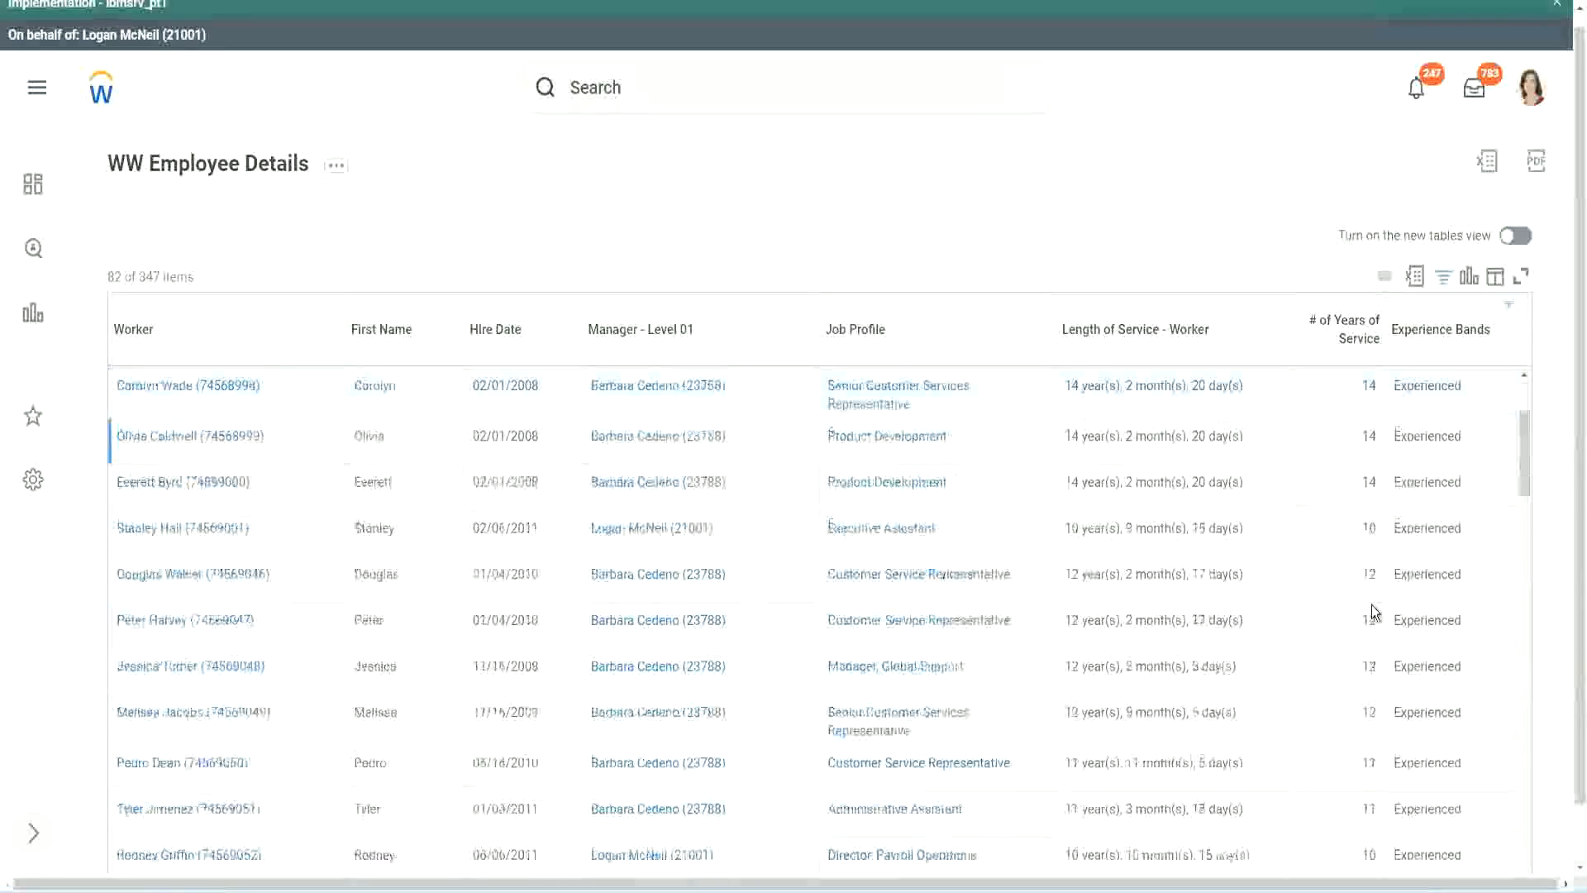
pyautogui.scroll(-2, 1372, 605)
pyautogui.moveTo(1364, 437); pyautogui.dragTo(1399, 444)
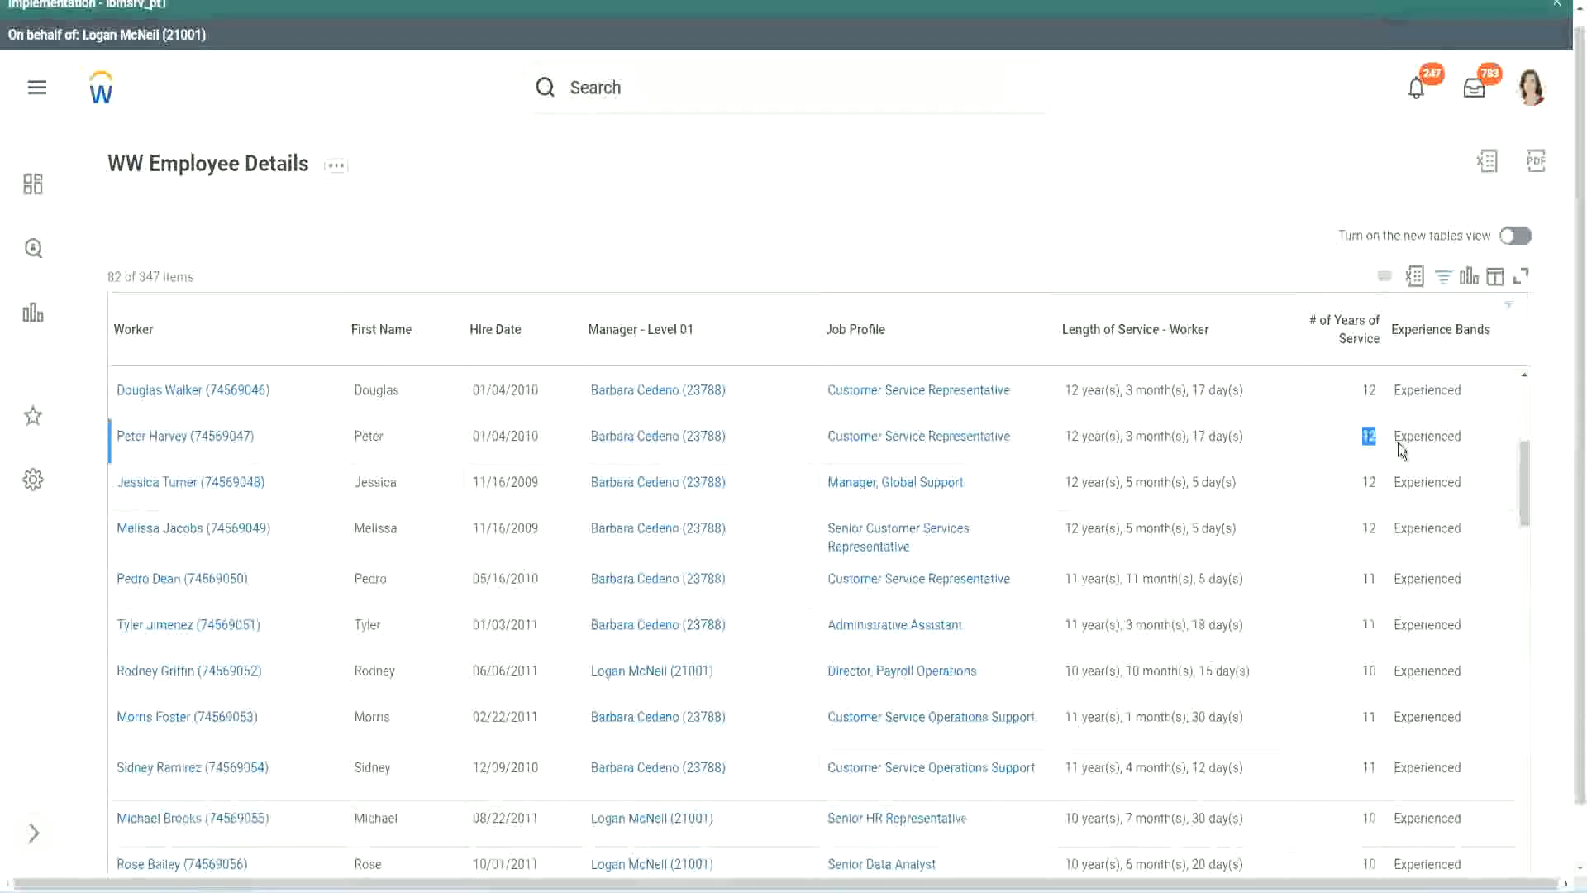
pyautogui.doubleClick(1403, 436)
pyautogui.scroll(-2, 1360, 645)
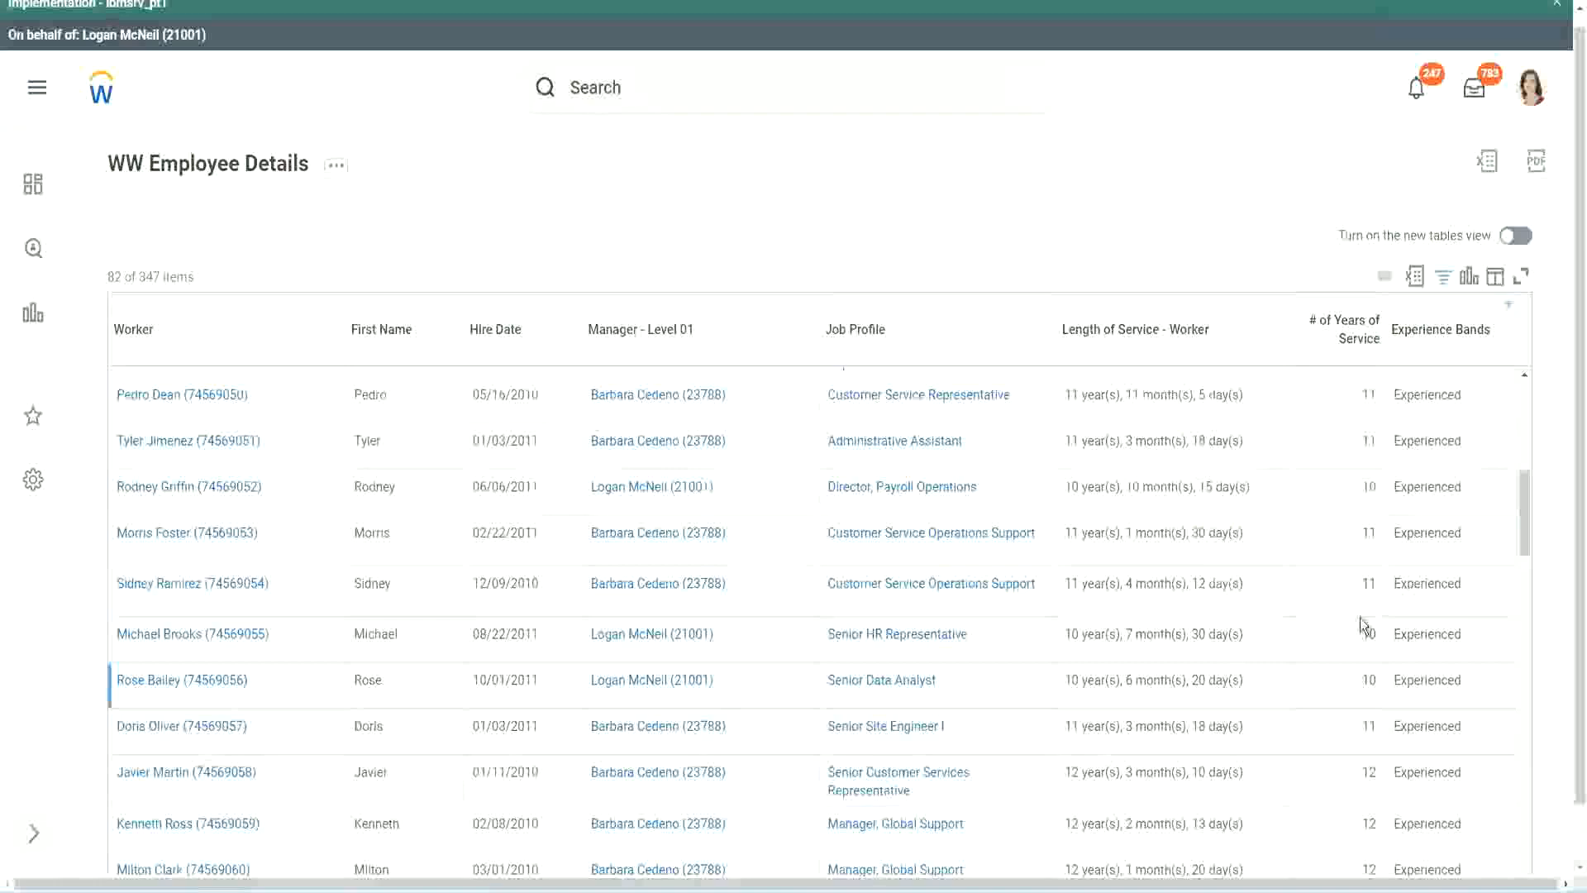
pyautogui.click(1363, 583)
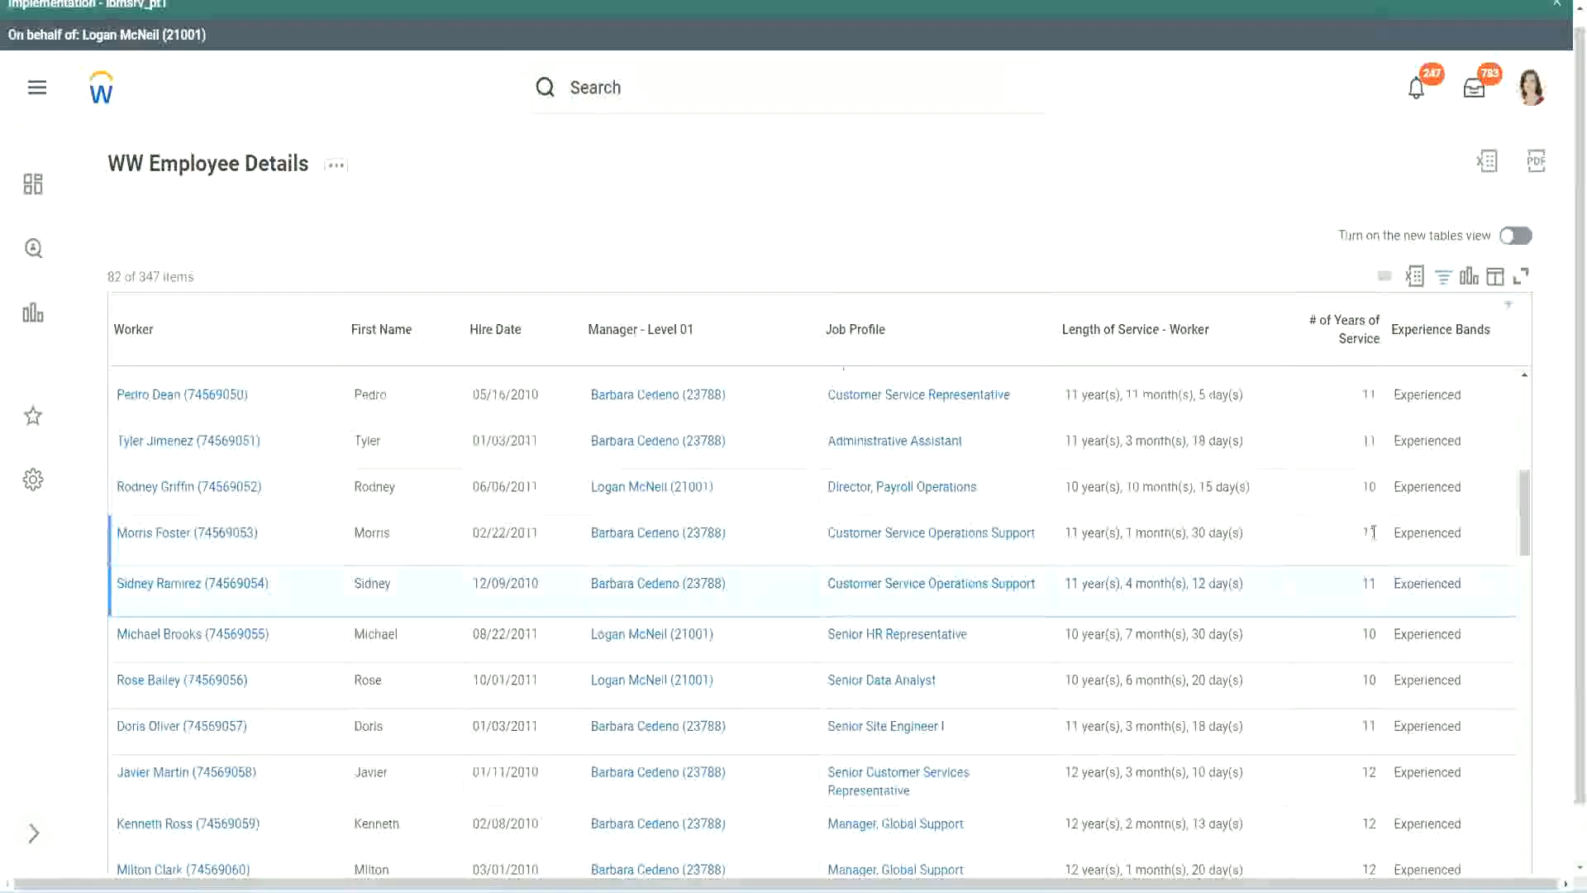
pyautogui.click(1412, 532)
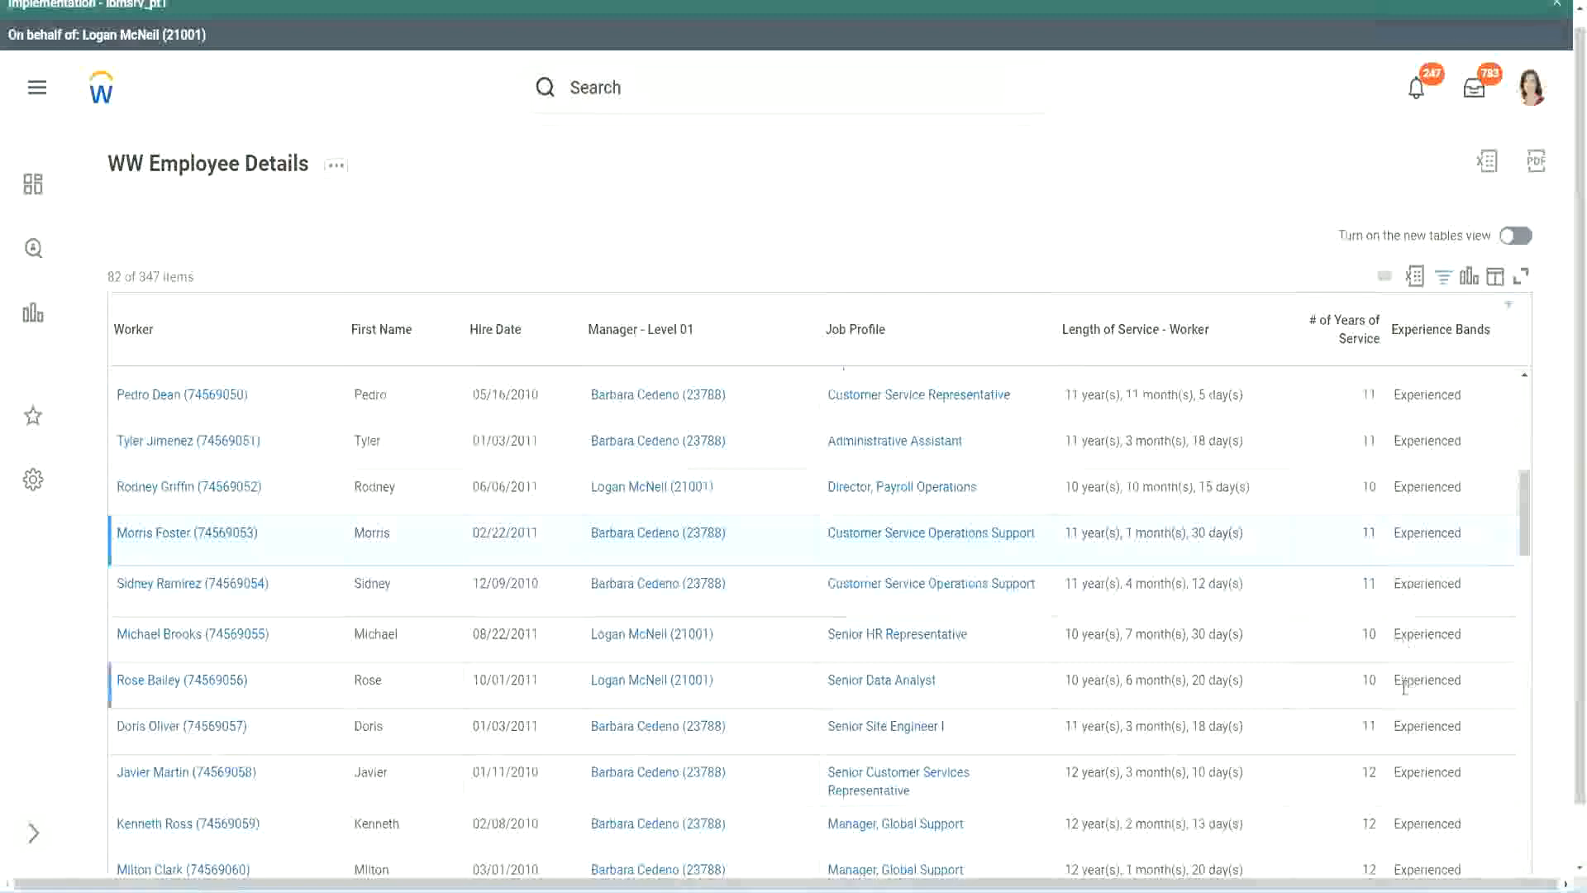
pyautogui.scroll(-5, 1404, 686)
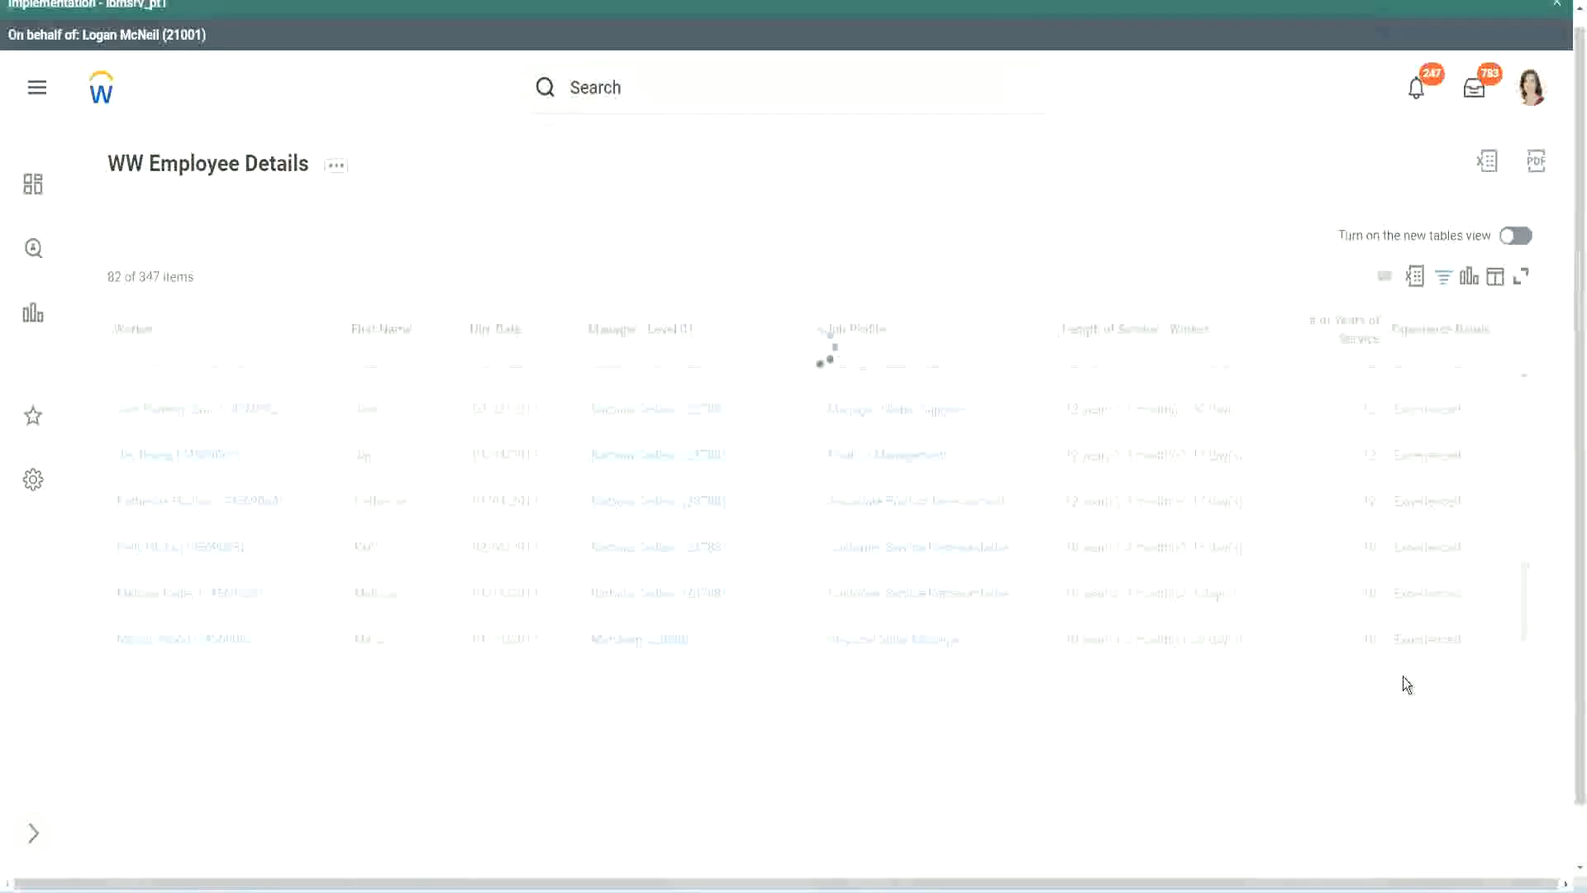